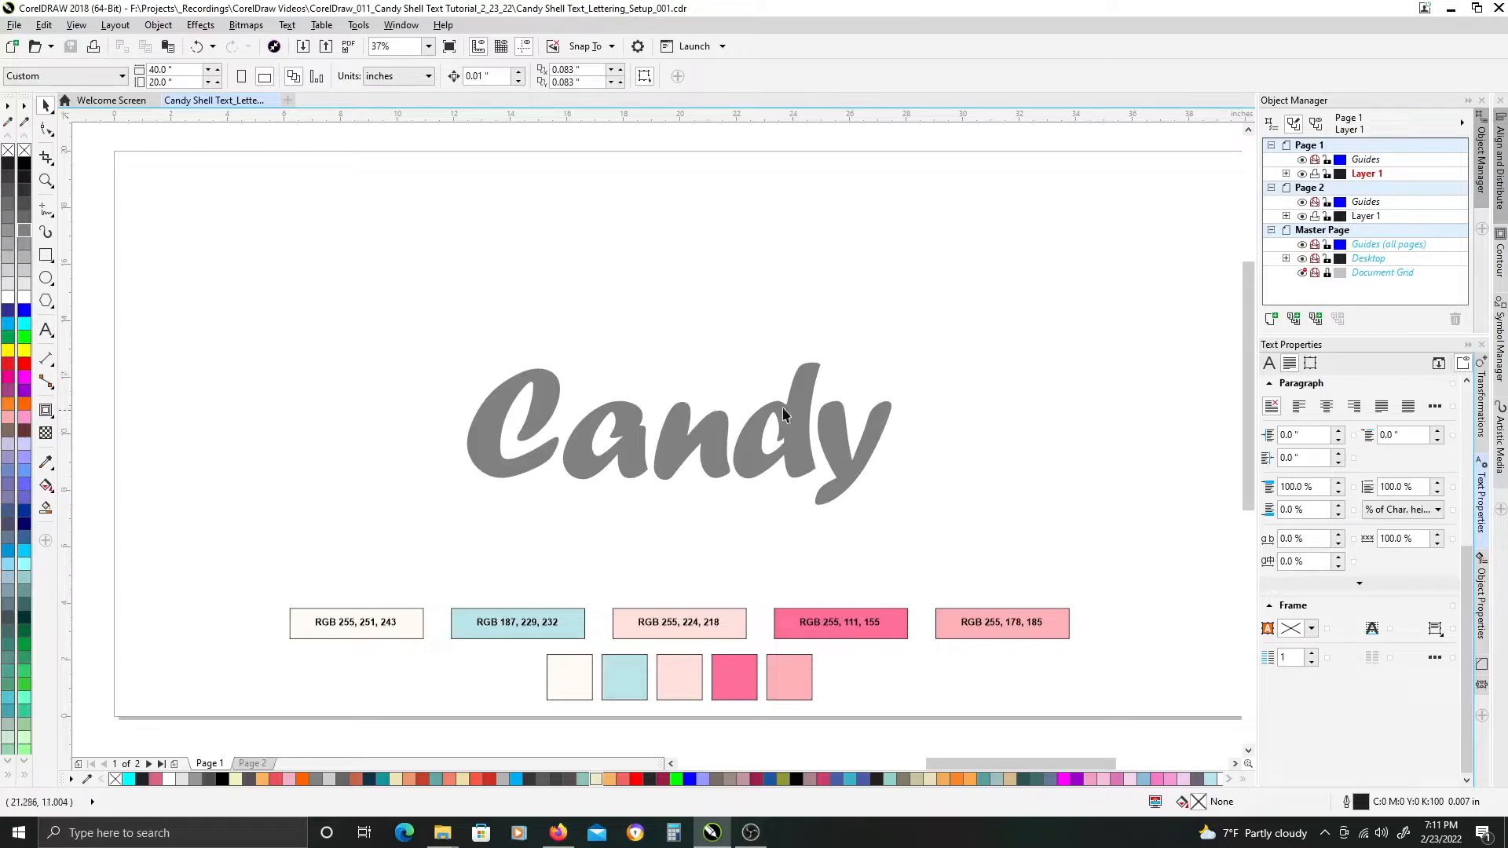
# Move the Candy text toward the page's left side and place a duplicate of it on the right.
pyautogui.moveTo(745, 375); pyautogui.dragTo(714, 382)
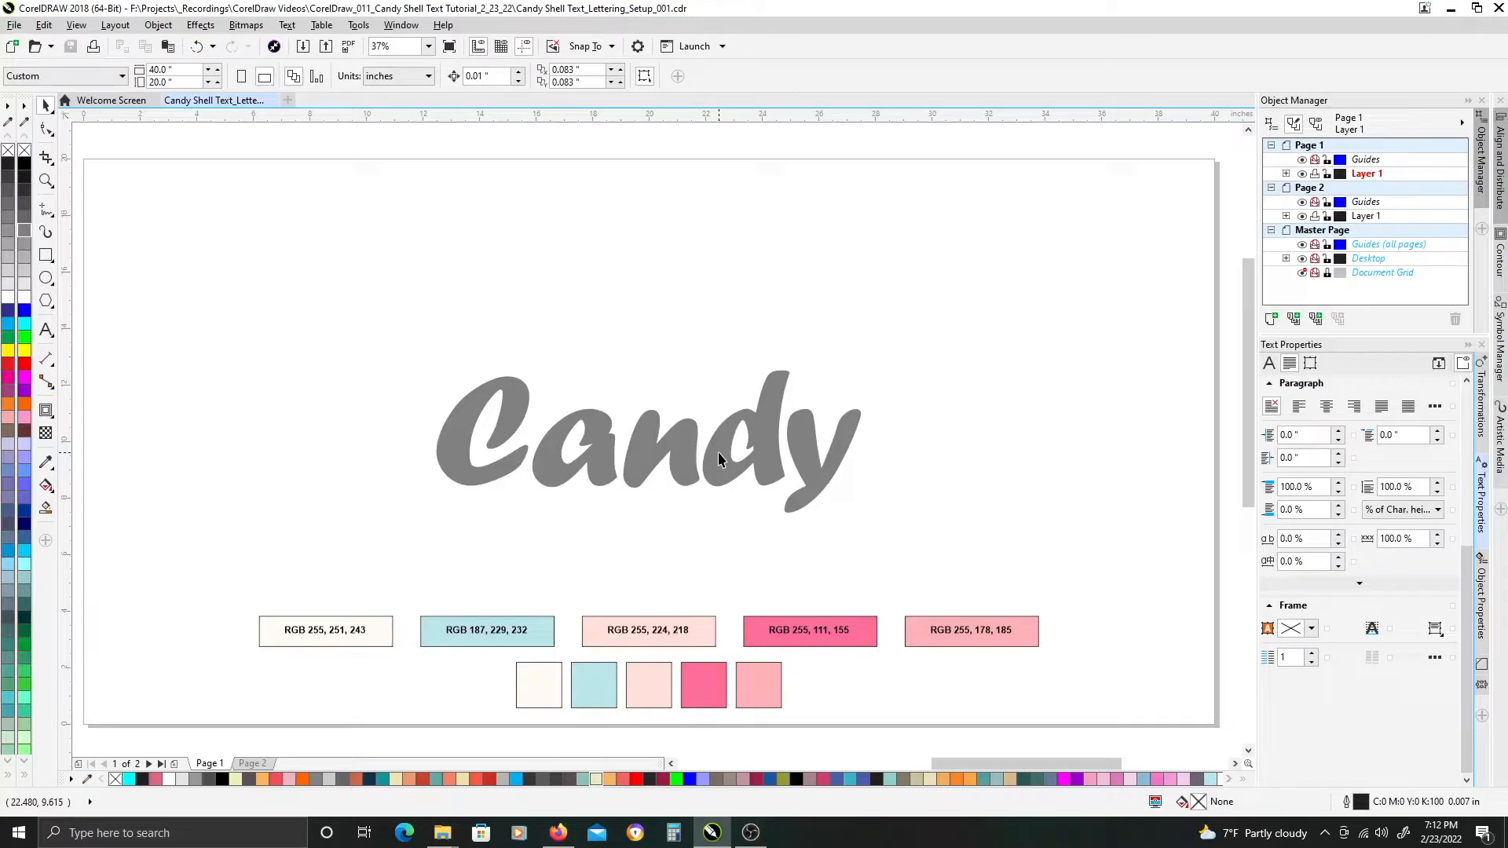
pyautogui.moveTo(336, 253); pyautogui.dragTo(973, 564)
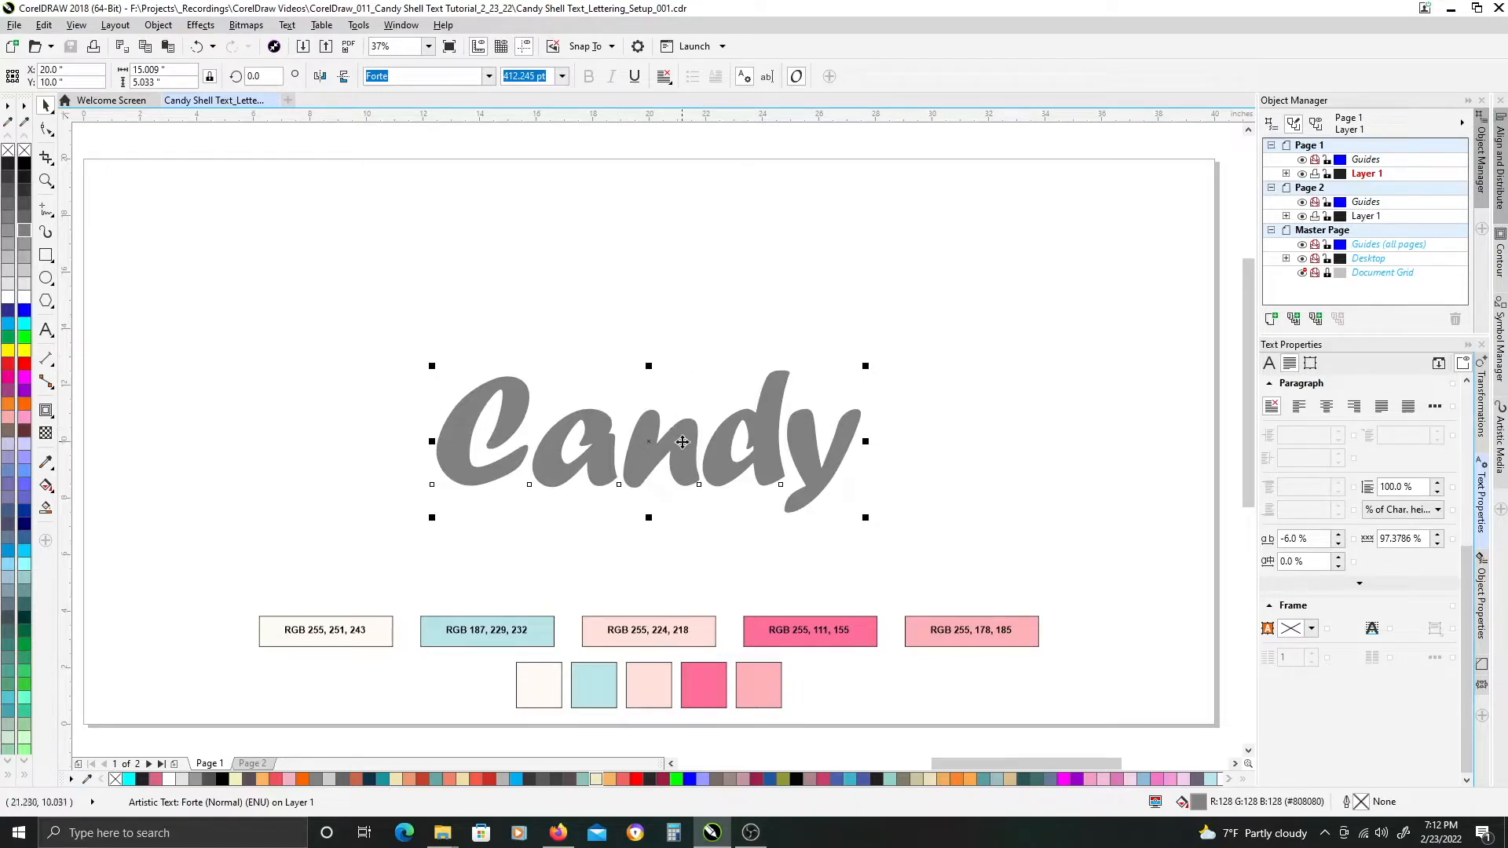
pyautogui.moveTo(682, 443); pyautogui.dragTo(762, 464)
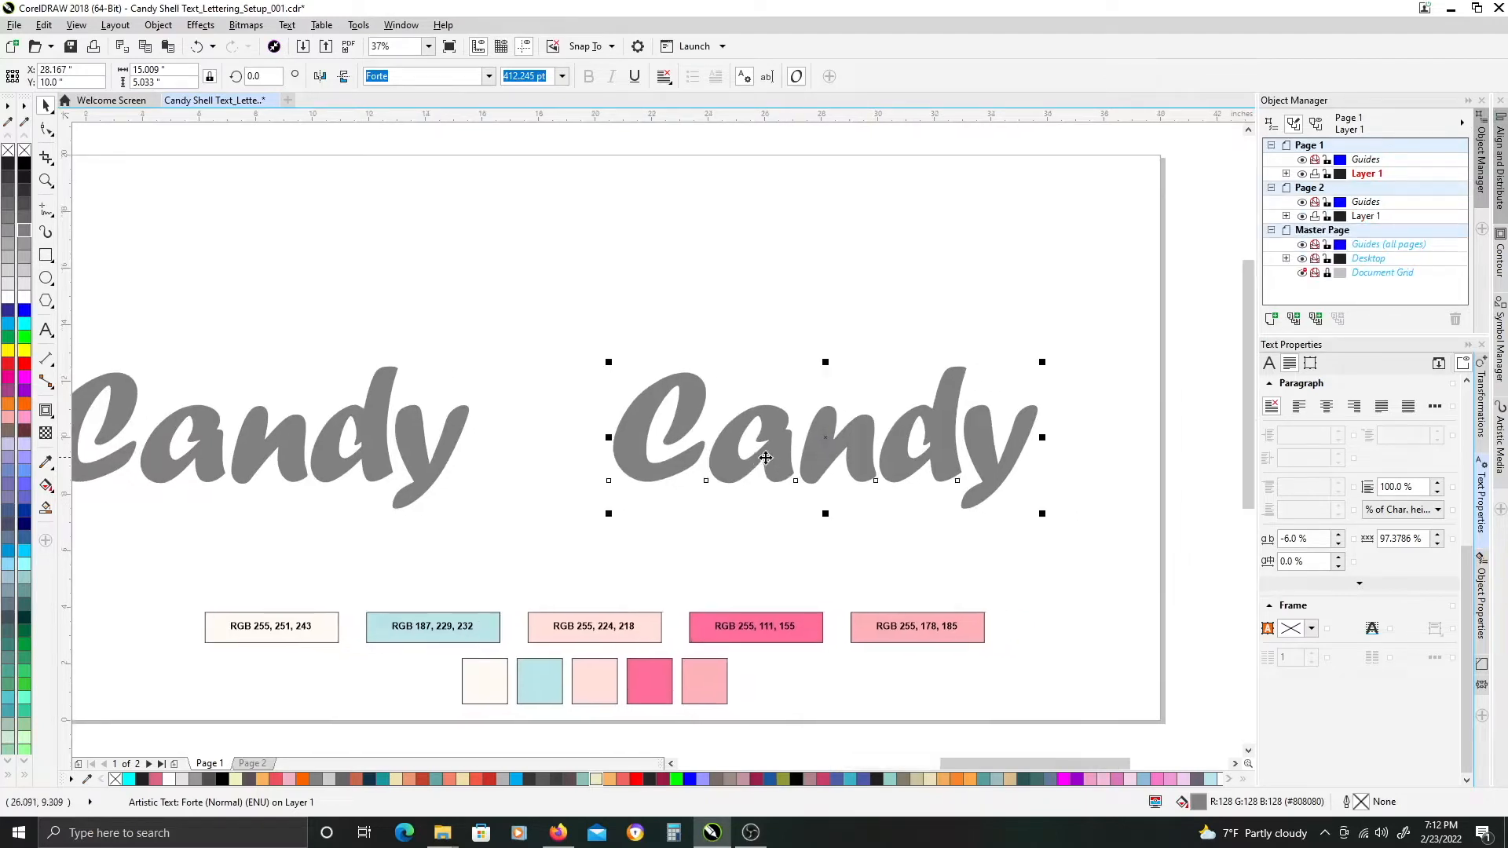
pyautogui.moveTo(433, 440); pyautogui.dragTo(514, 435)
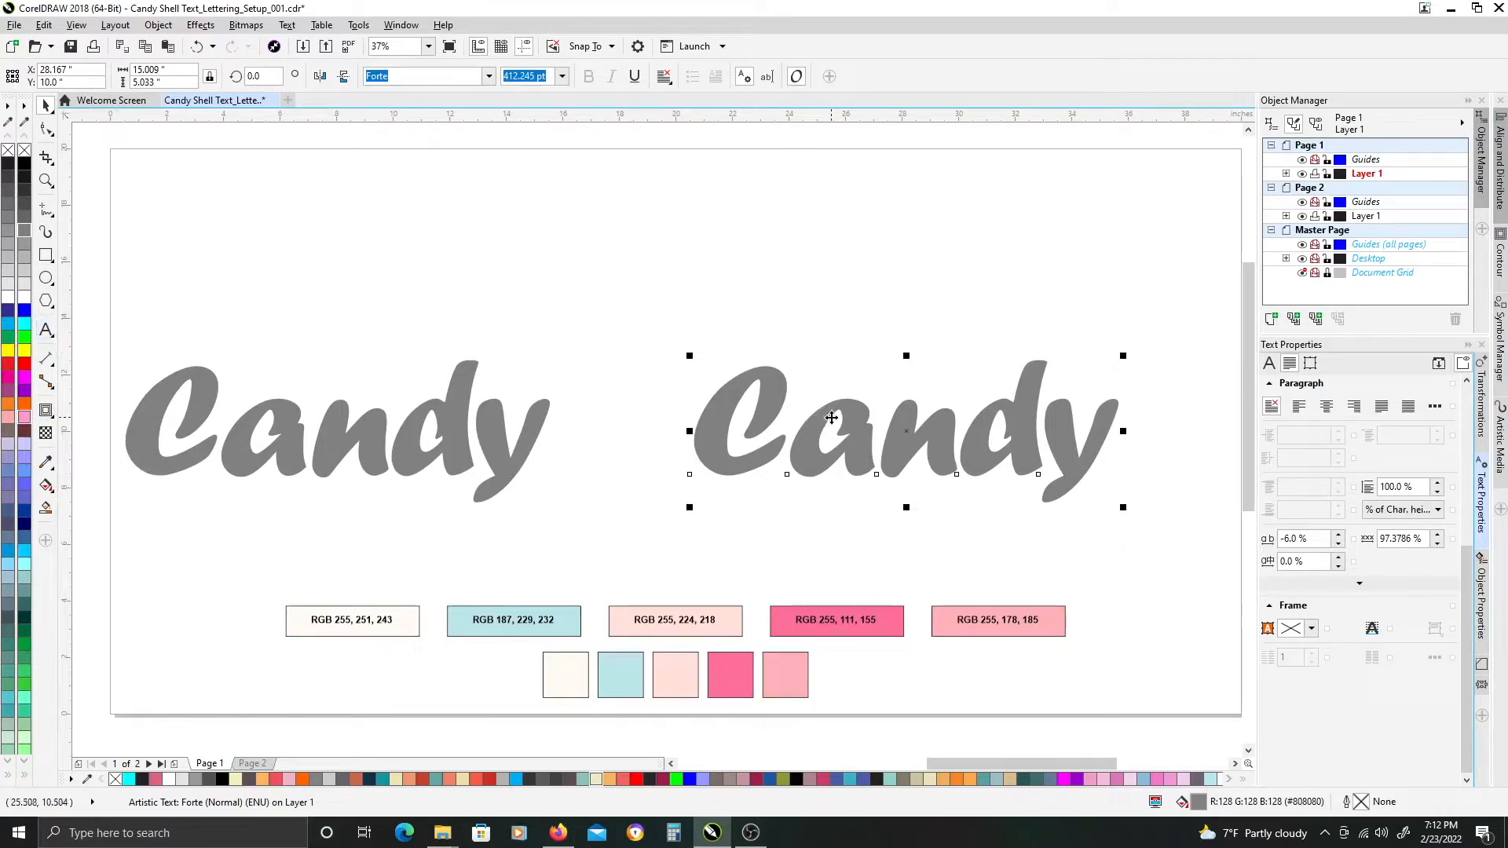
# Apply a one-step outside contour with a 0.2 in offset to the duplicate Candy text.
pyautogui.click(907, 450)
pyautogui.click(46, 411)
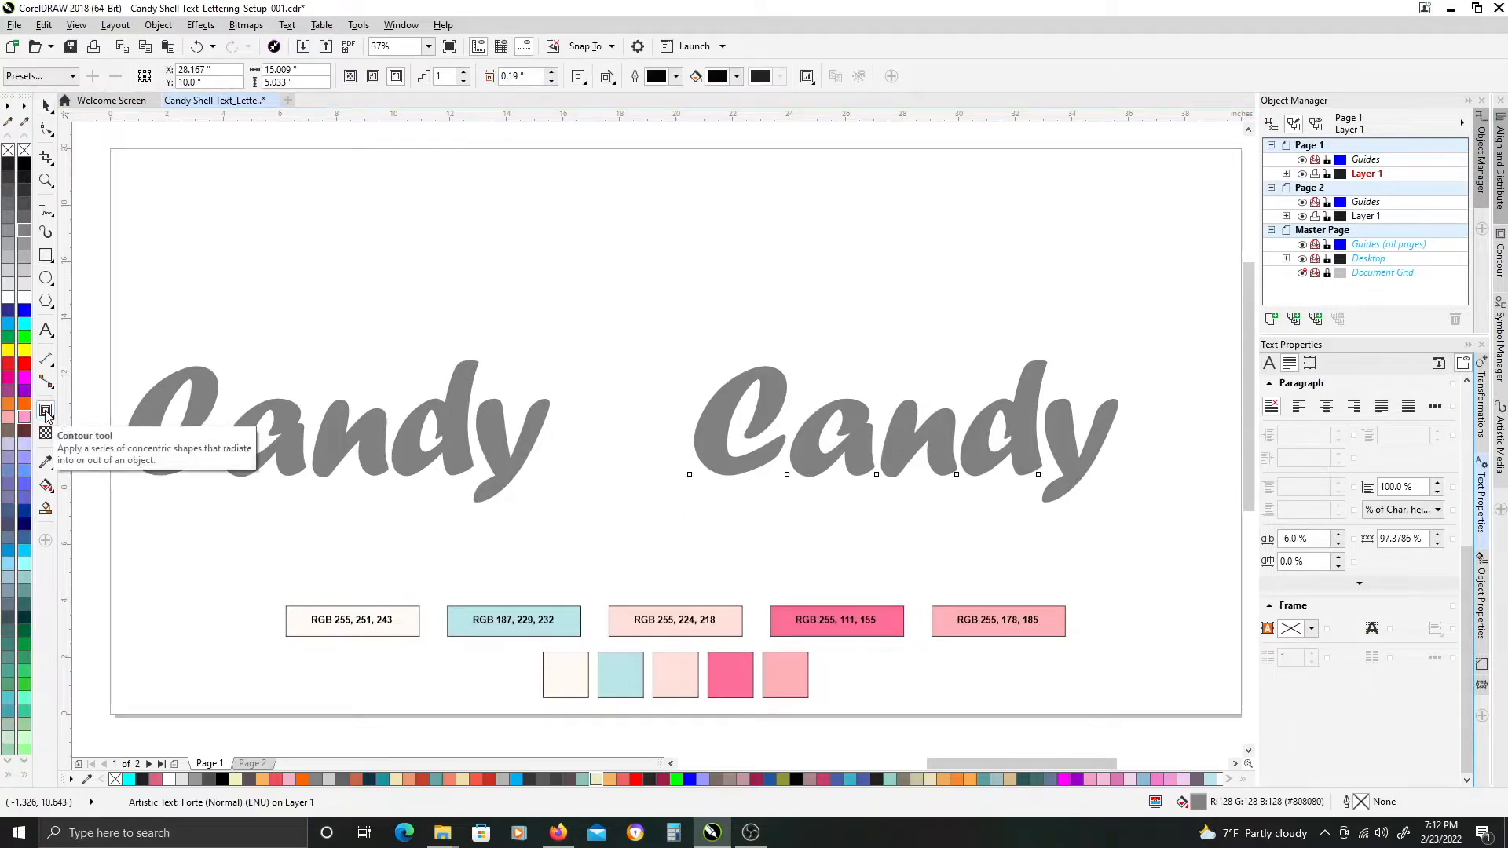
pyautogui.click(47, 415)
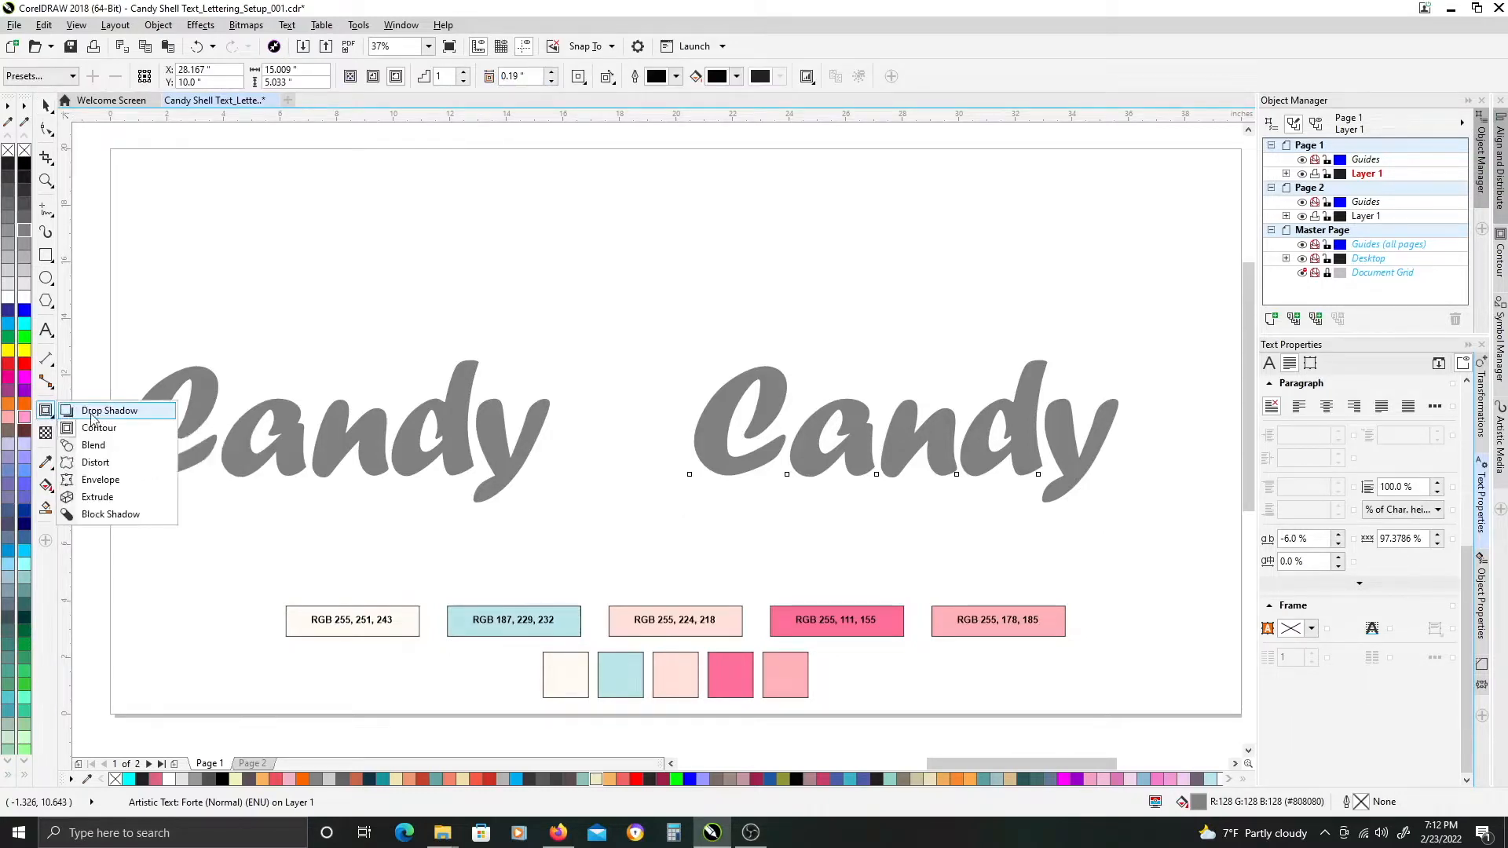
pyautogui.click(93, 431)
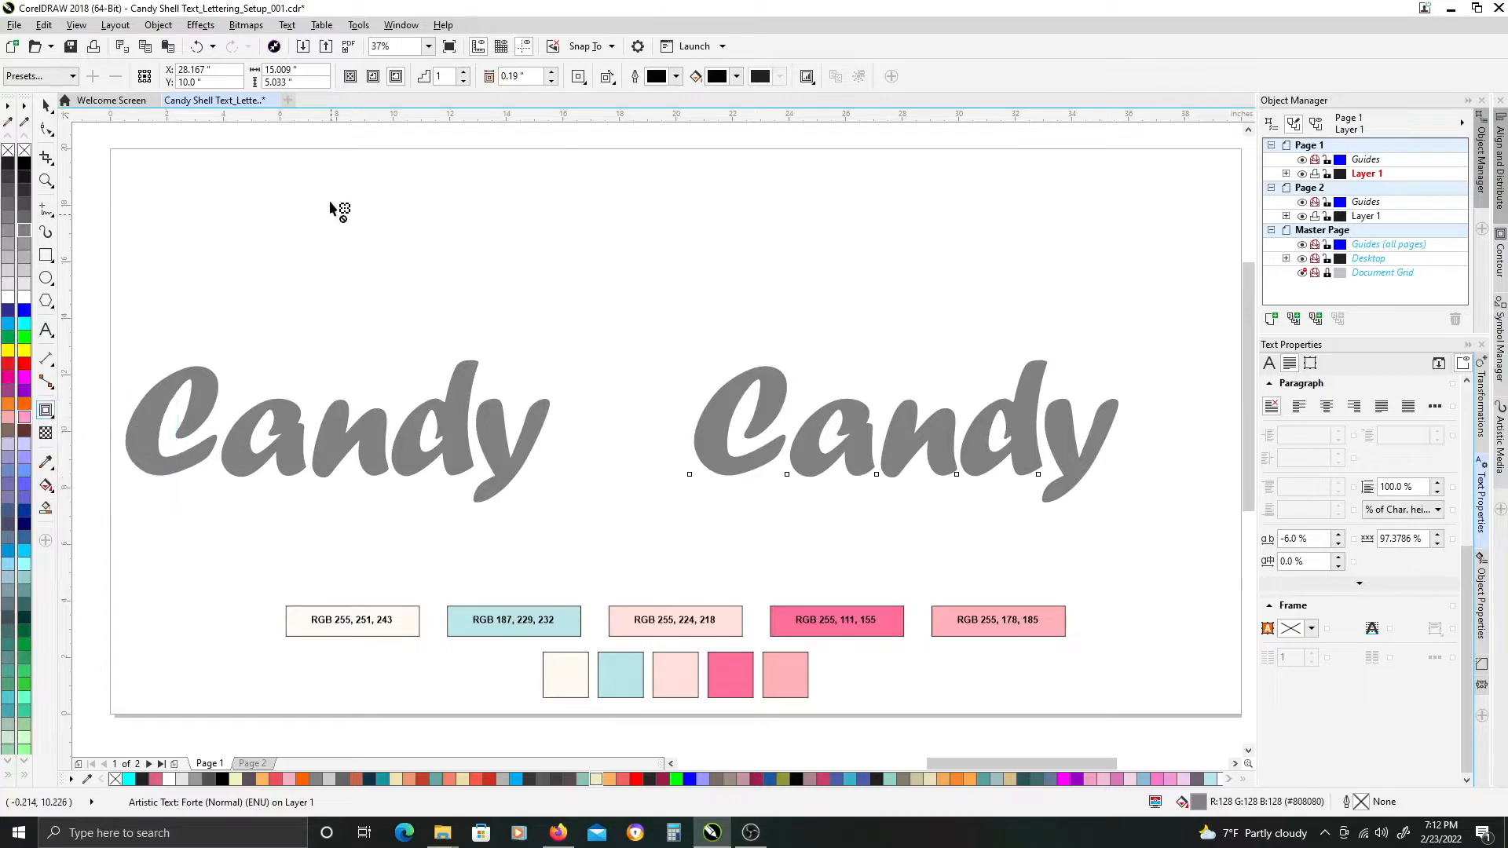
pyautogui.click(396, 79)
pyautogui.click(553, 72)
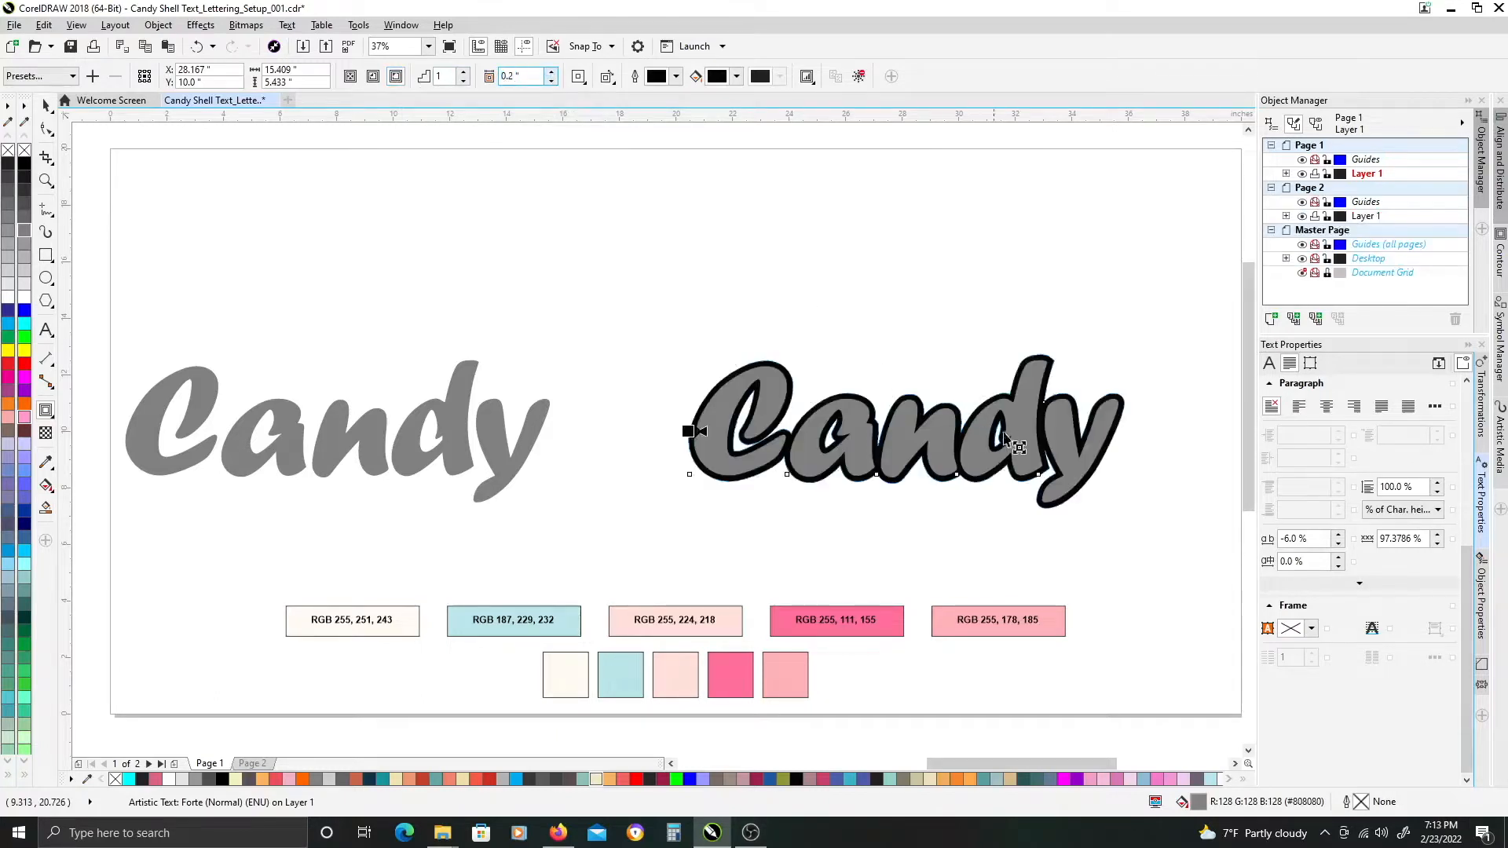
# Give the contour round corners and set its offset to 0.19 in.
pyautogui.scroll(3, 997, 472)
pyautogui.moveTo(878, 388); pyautogui.dragTo(867, 388)
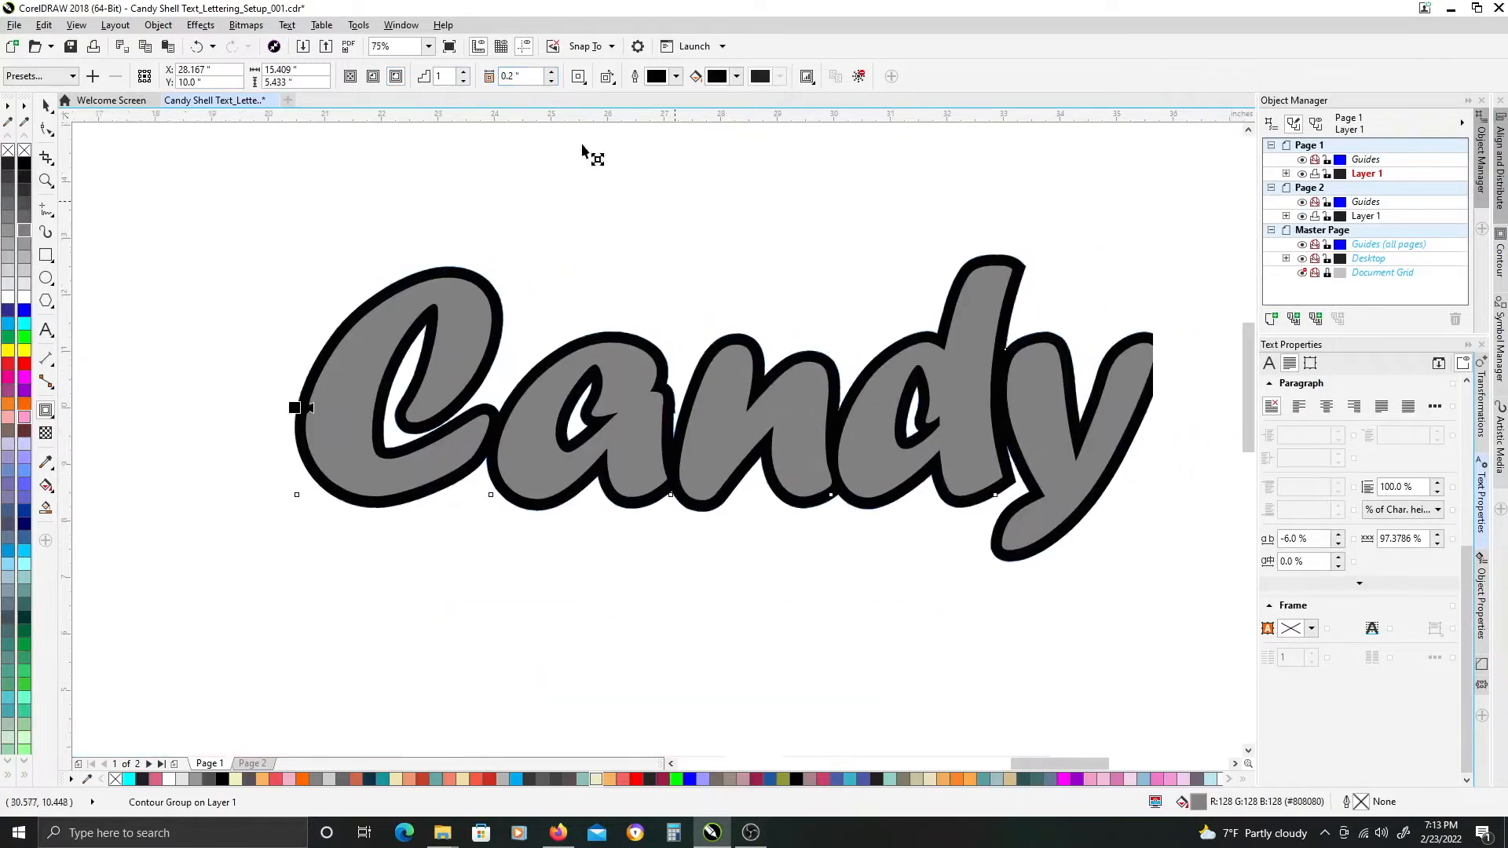
pyautogui.click(553, 73)
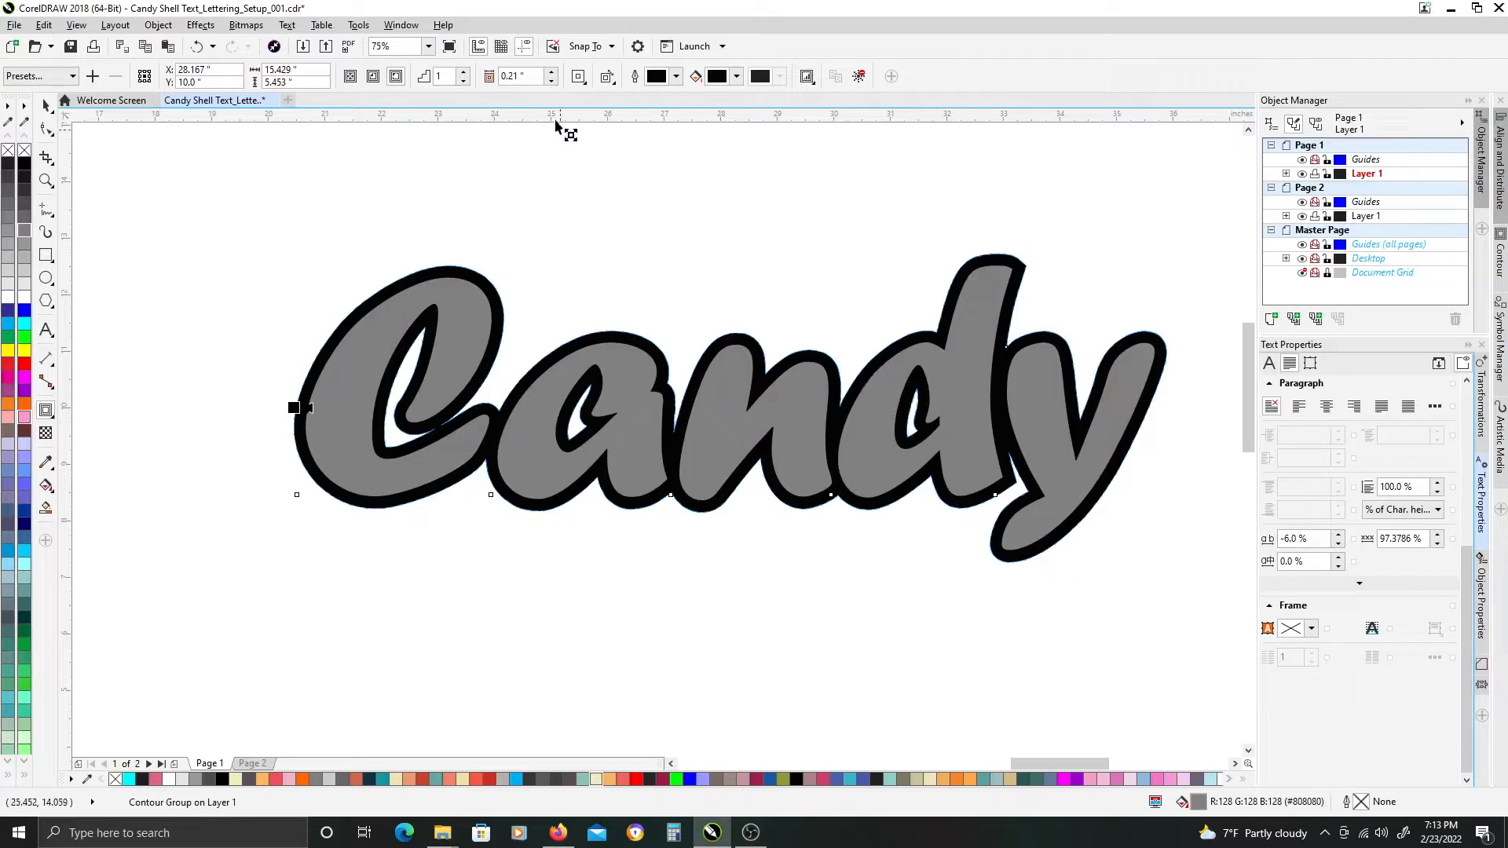
pyautogui.click(578, 78)
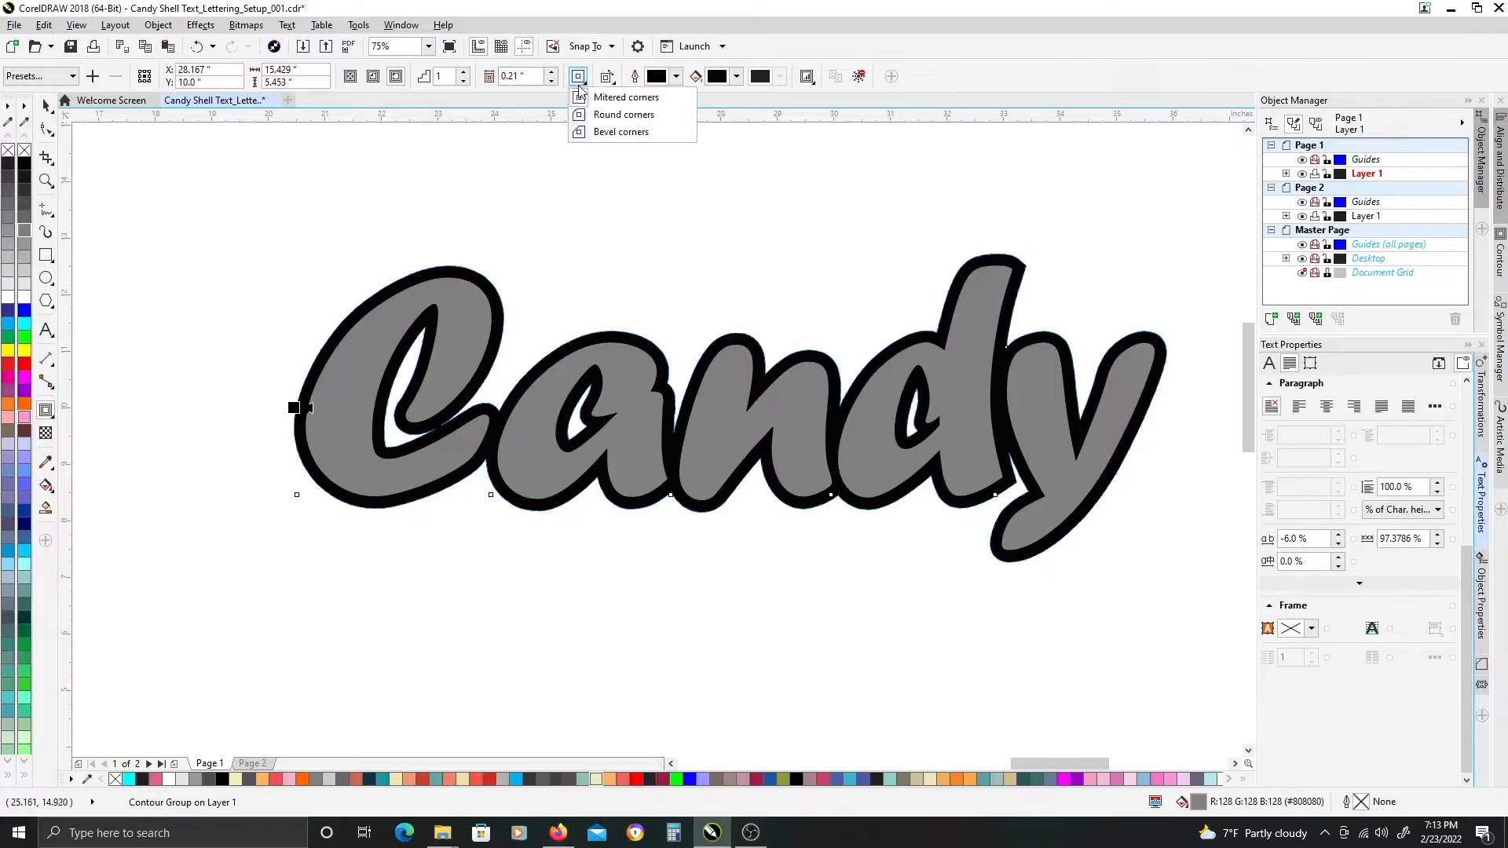
pyautogui.click(611, 116)
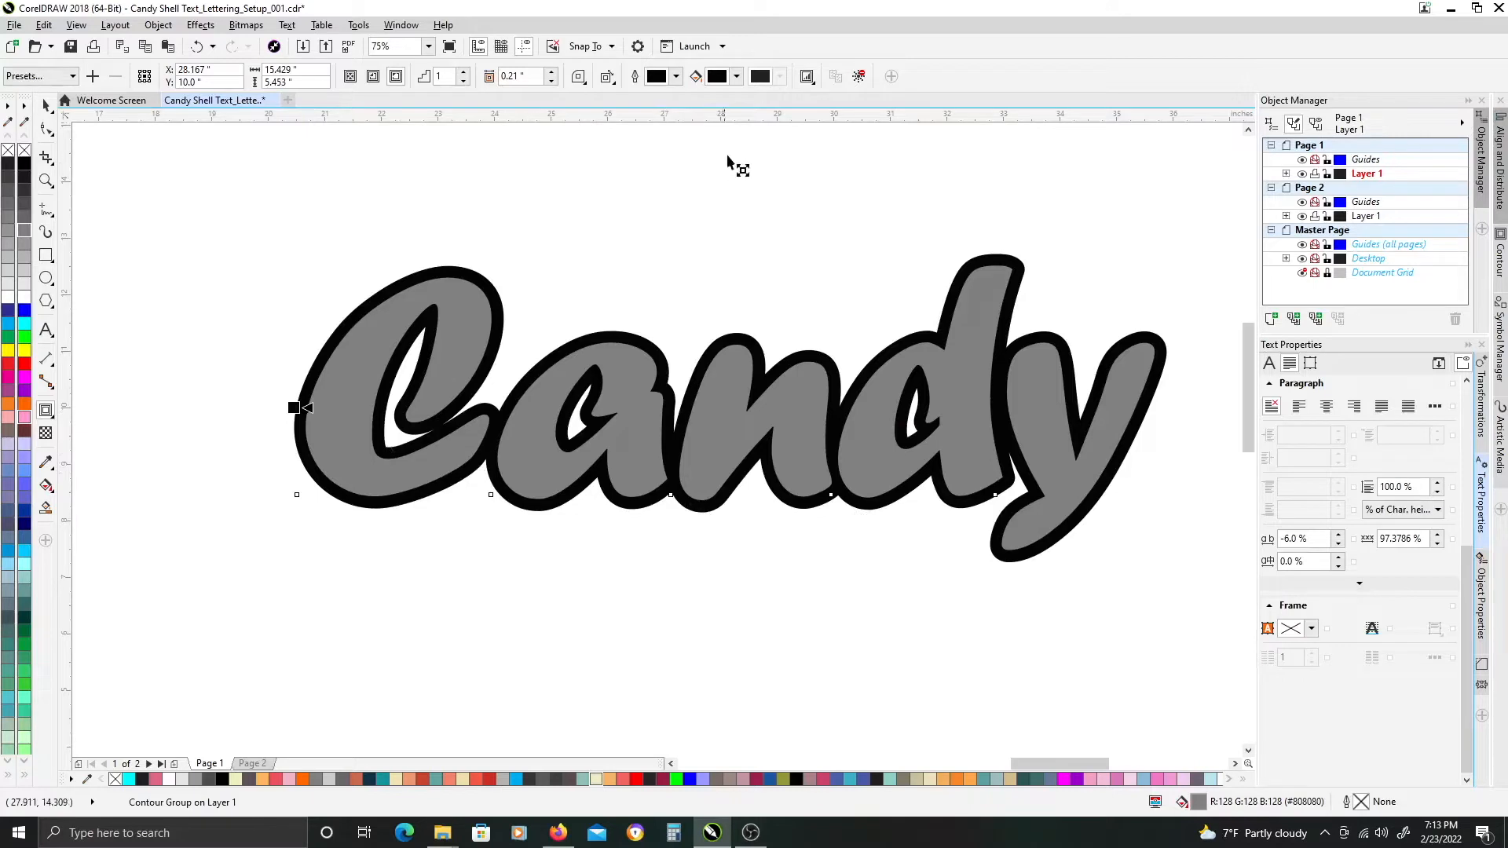
pyautogui.click(552, 81)
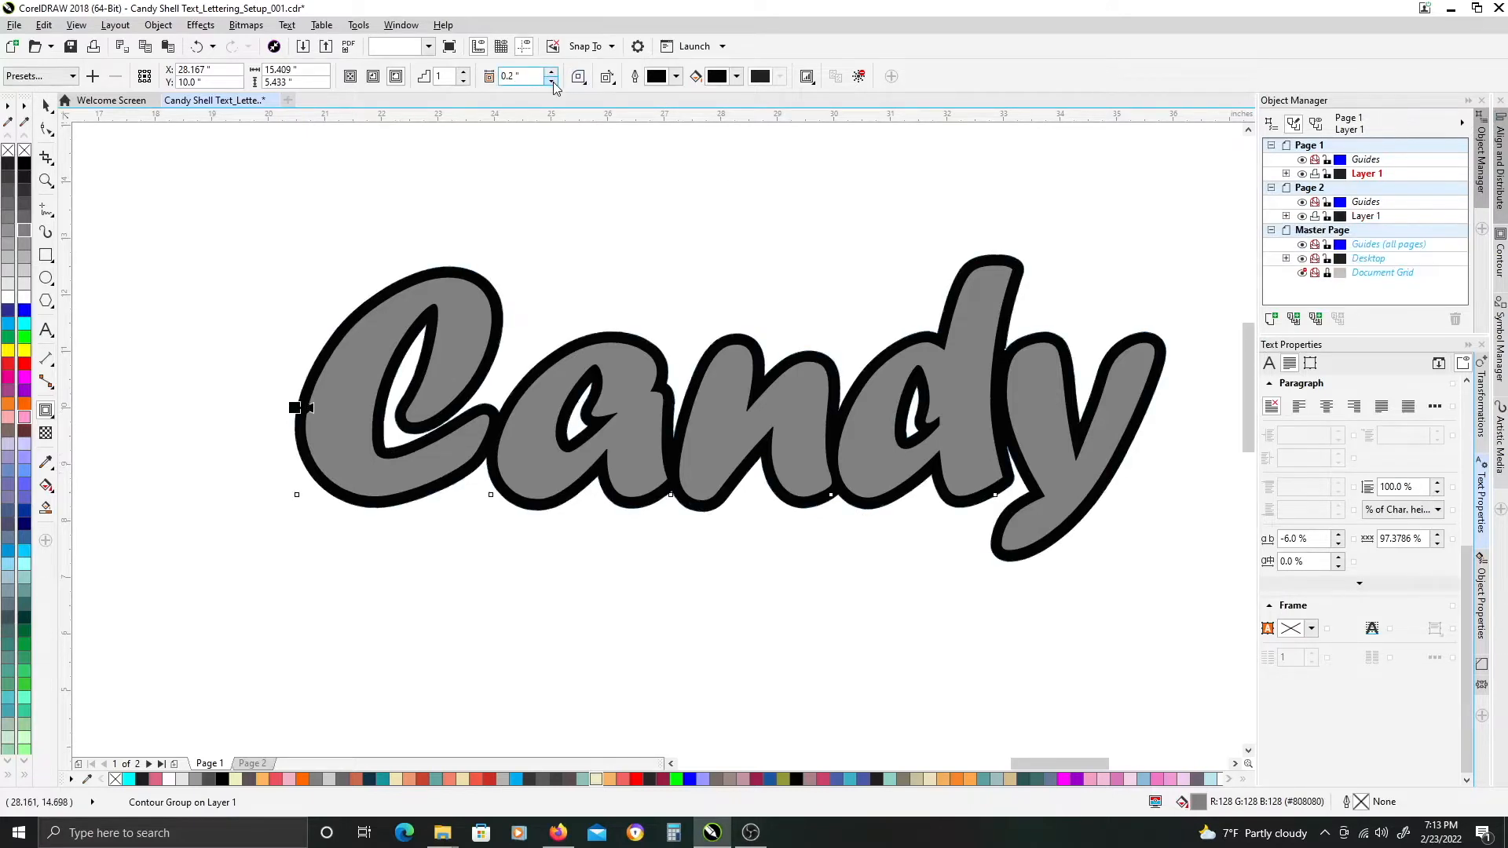
pyautogui.click(553, 81)
pyautogui.click(552, 81)
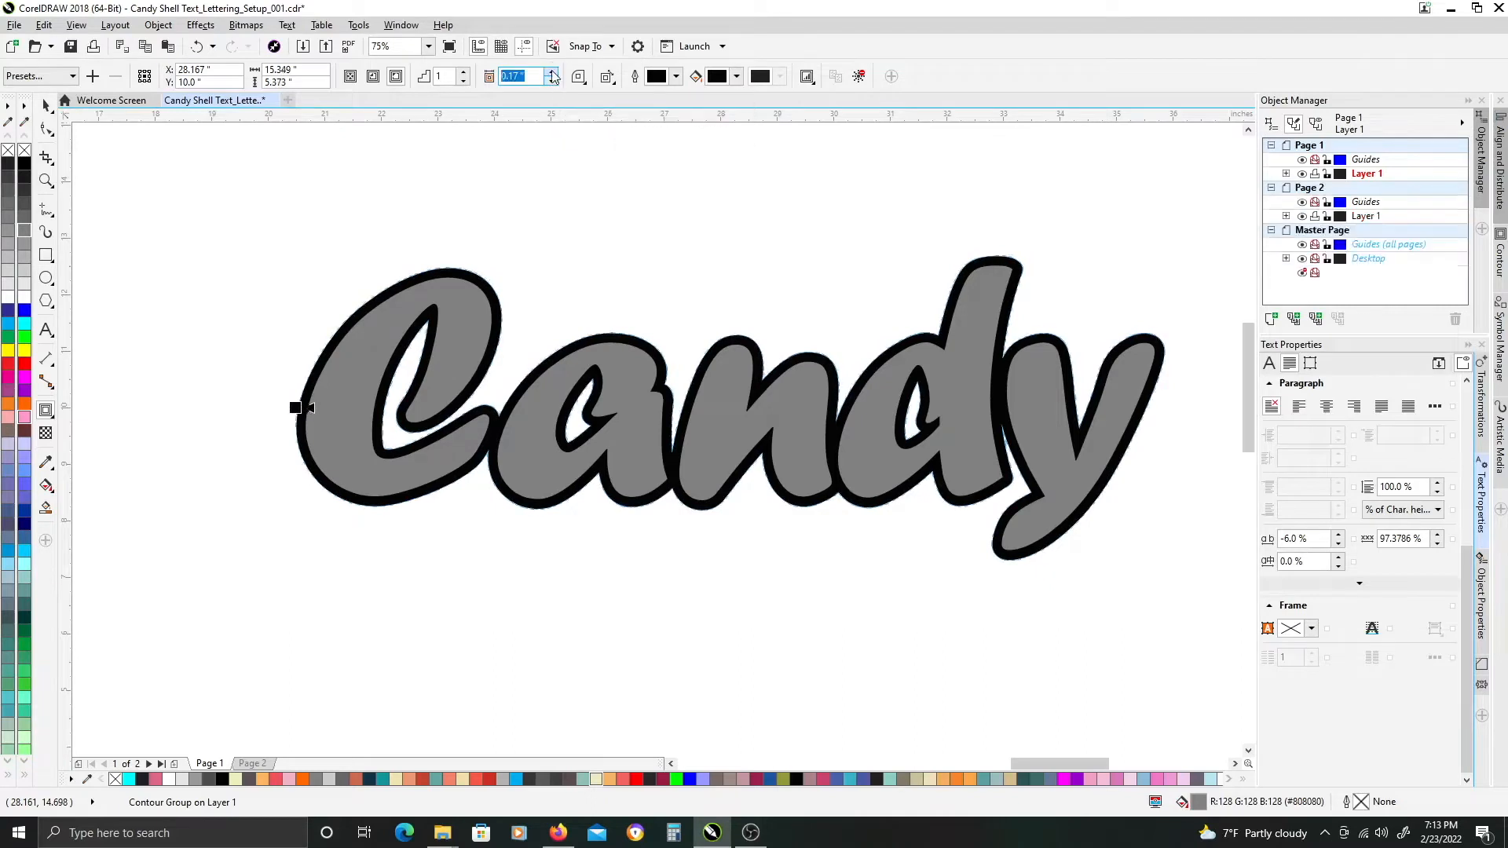
pyautogui.click(553, 72)
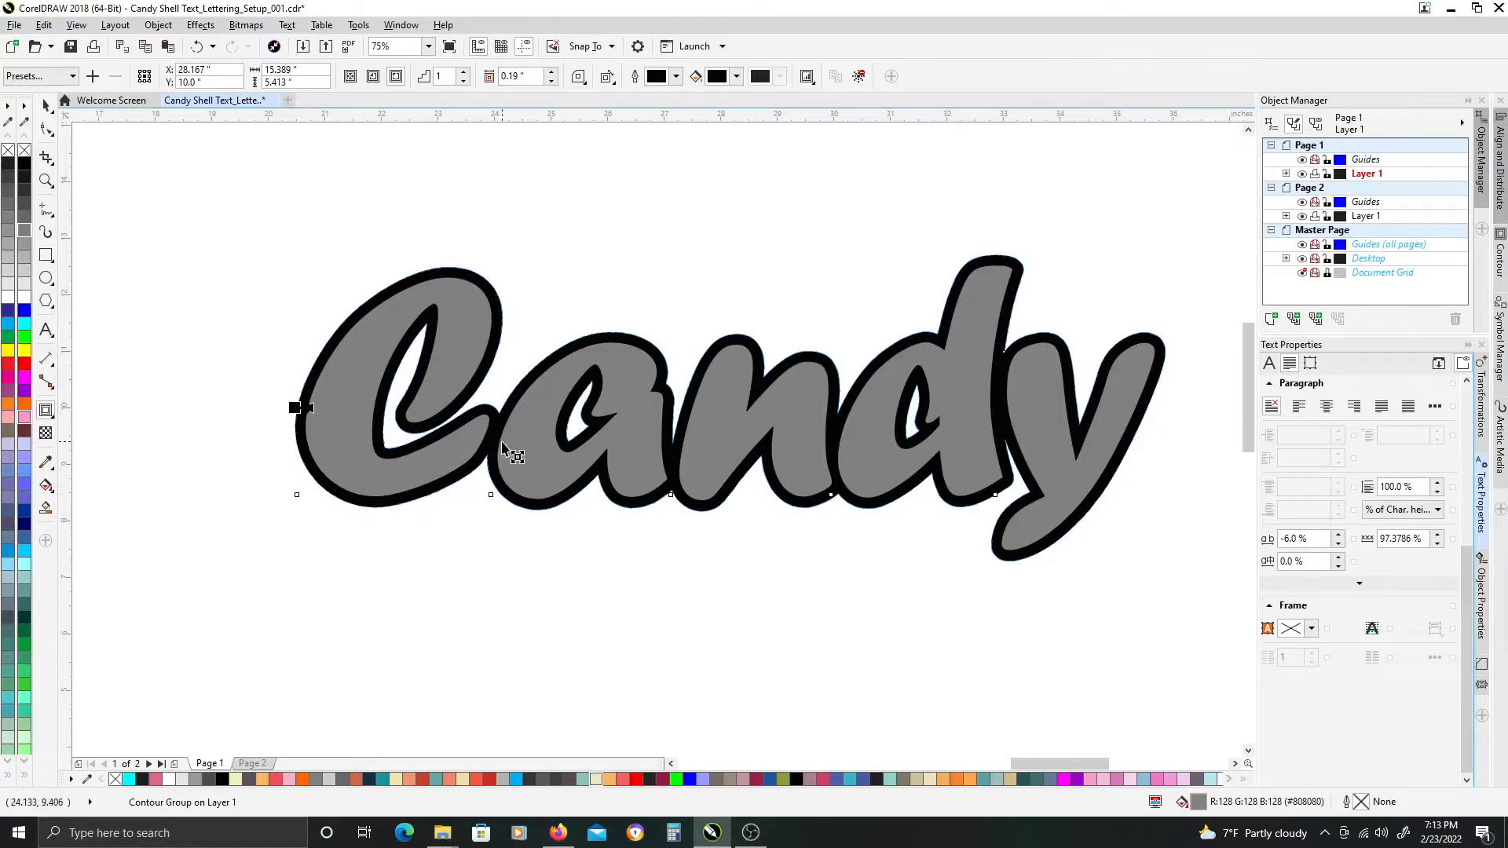
# Break the contour group apart and copy the light blue RGB 187, 229, 232 swatch's fill onto the outline shape.
pyautogui.hotkey('ctrl', 'k')
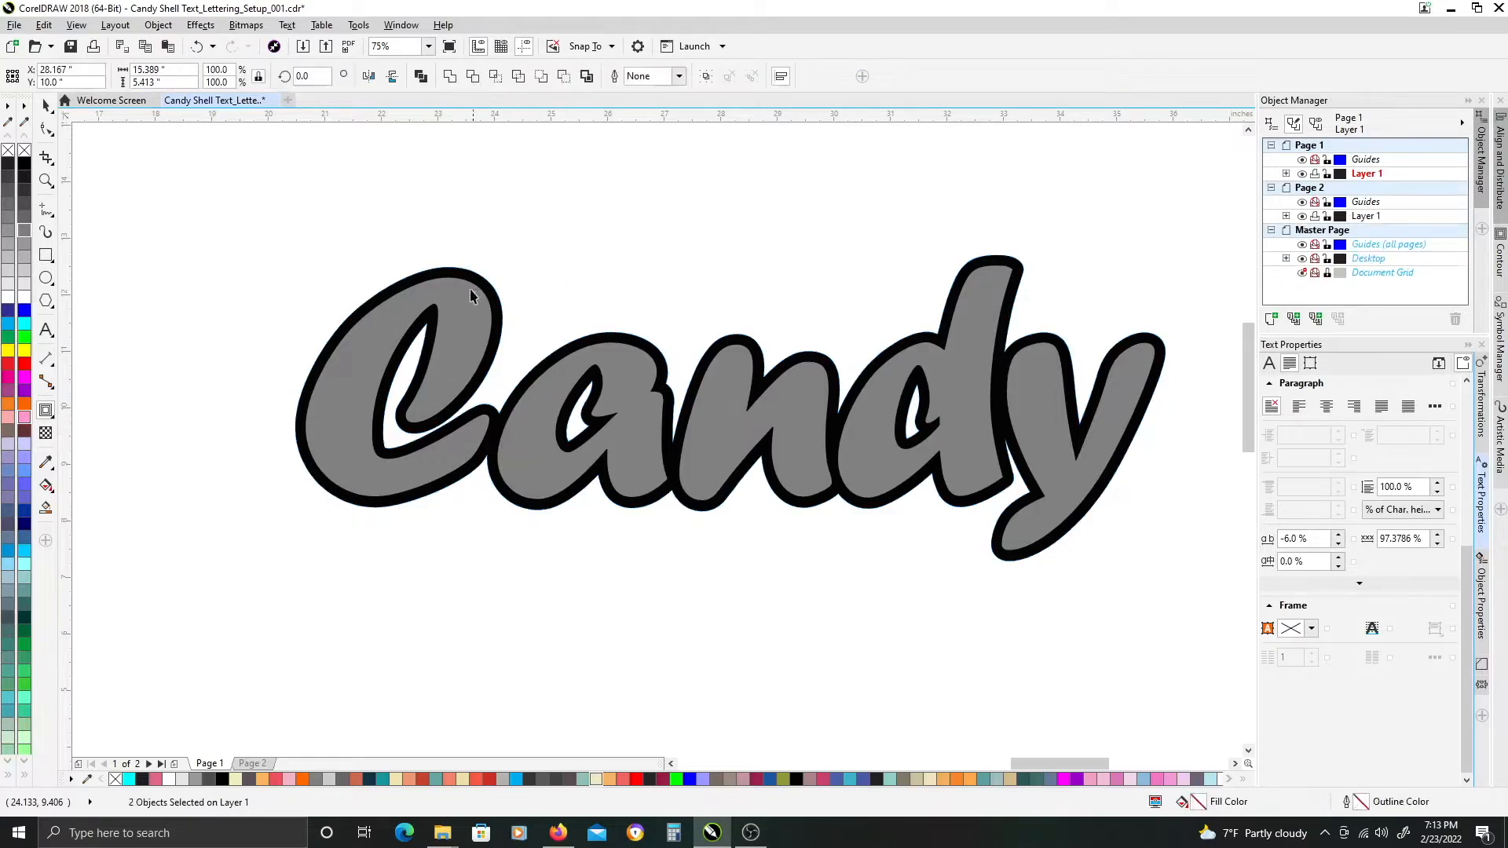
pyautogui.press('space')
pyautogui.moveTo(471, 295); pyautogui.dragTo(614, 263)
pyautogui.scroll(-1, 604, 302)
pyautogui.click(627, 399)
pyautogui.moveTo(627, 398); pyautogui.dragTo(623, 453)
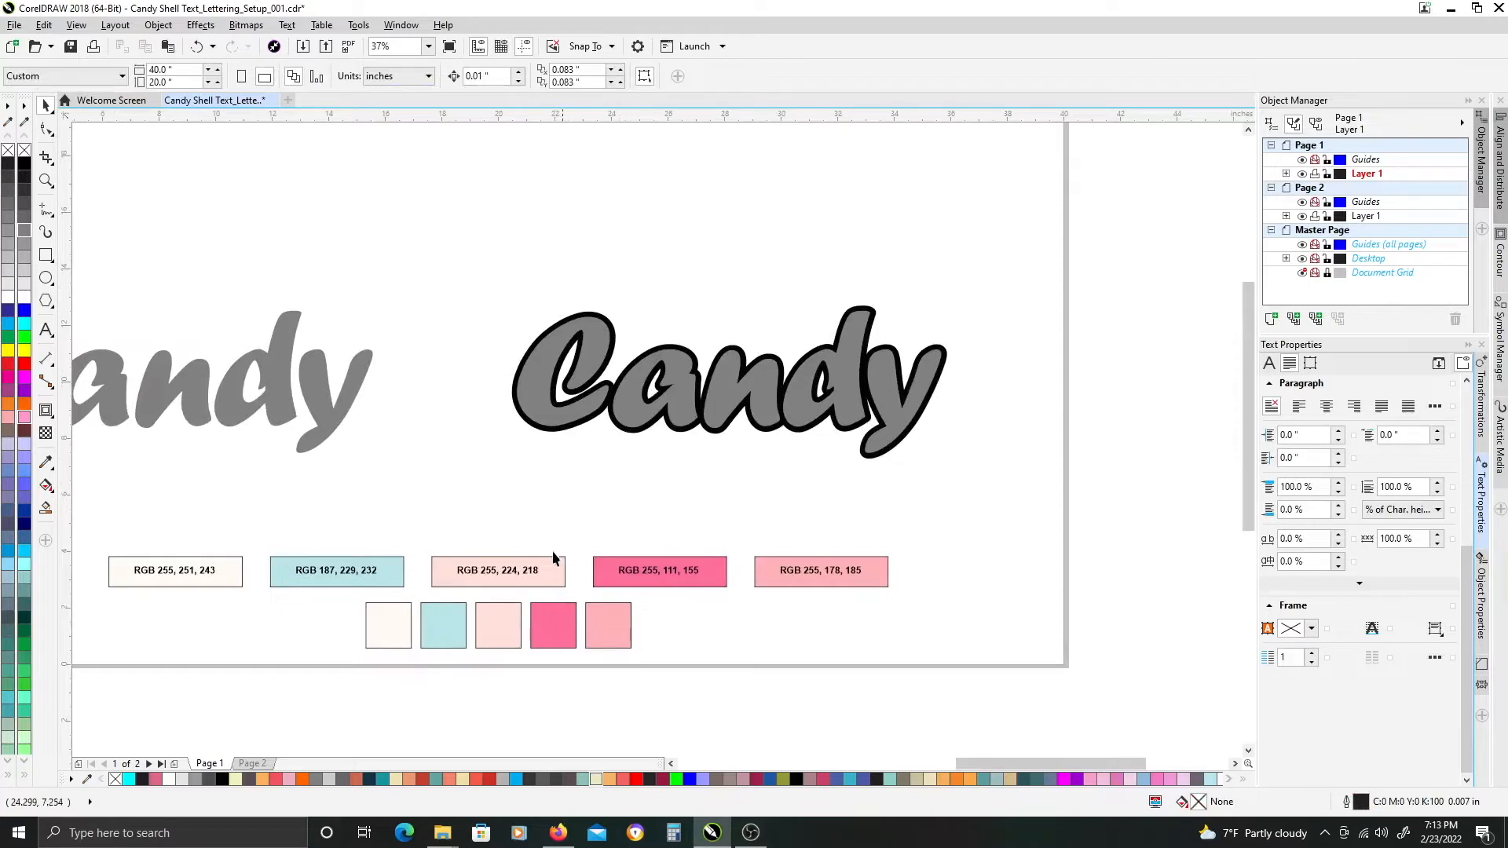
pyautogui.moveTo(437, 628); pyautogui.dragTo(521, 371)
pyautogui.click(556, 415)
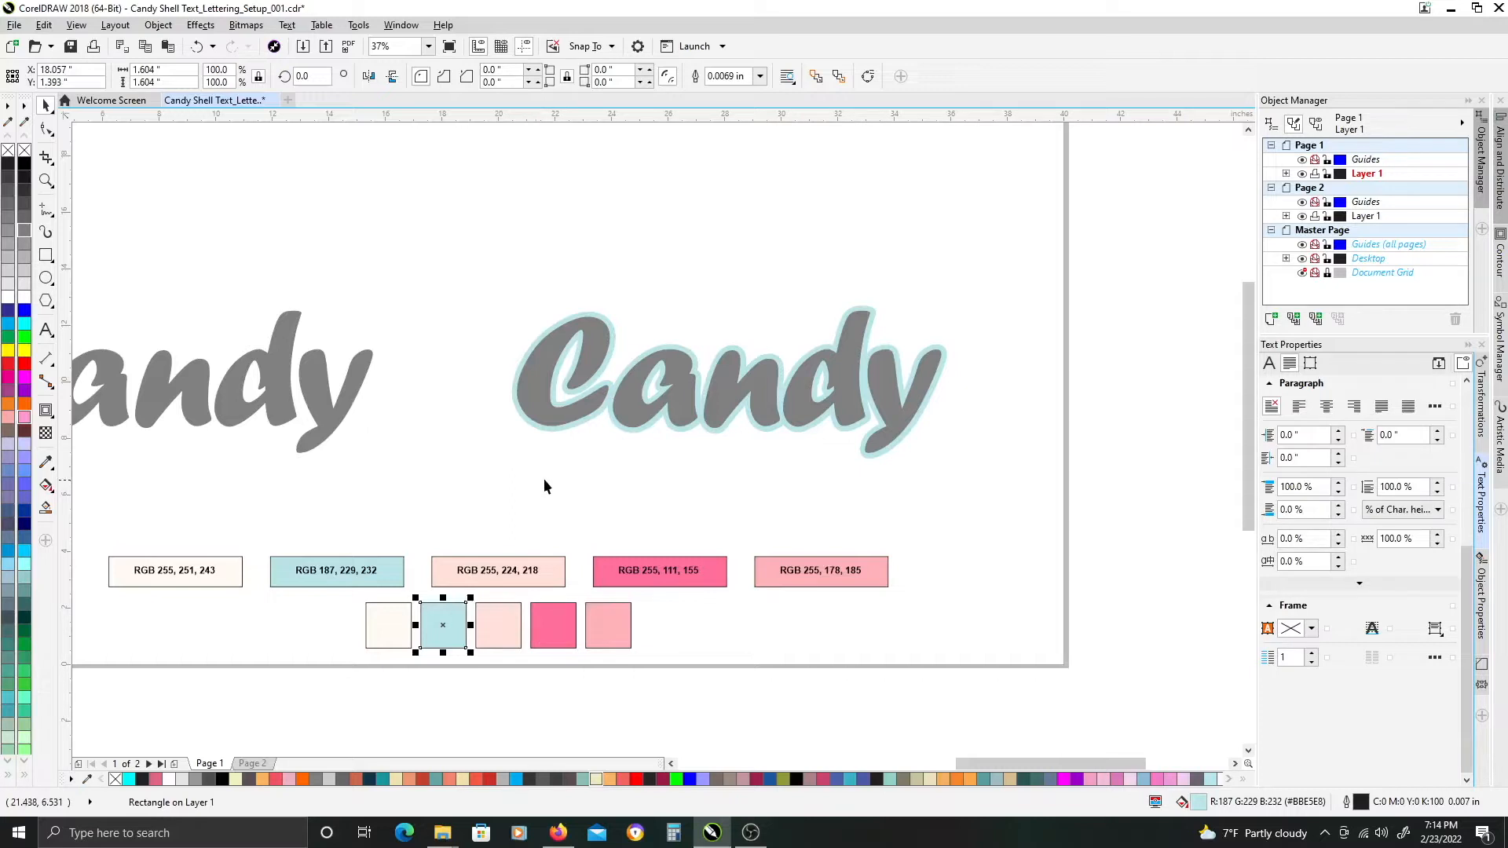
# Copy the fill of the light pink RGB 255, 178, 185 square swatch onto the duplicate Candy text.
pyautogui.click(536, 394)
pyautogui.click(600, 627)
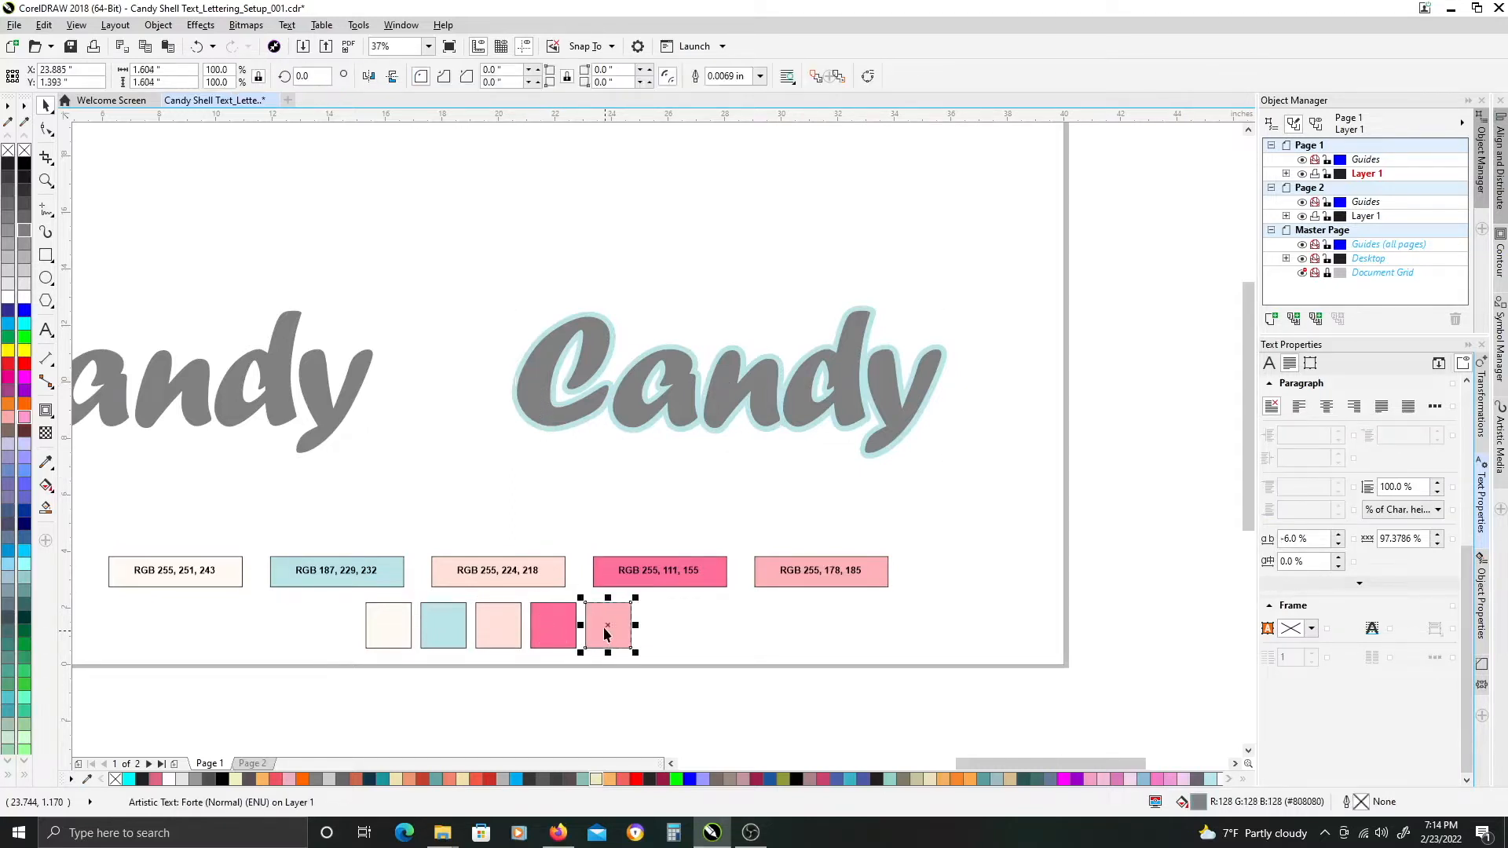
pyautogui.moveTo(599, 627); pyautogui.dragTo(544, 373)
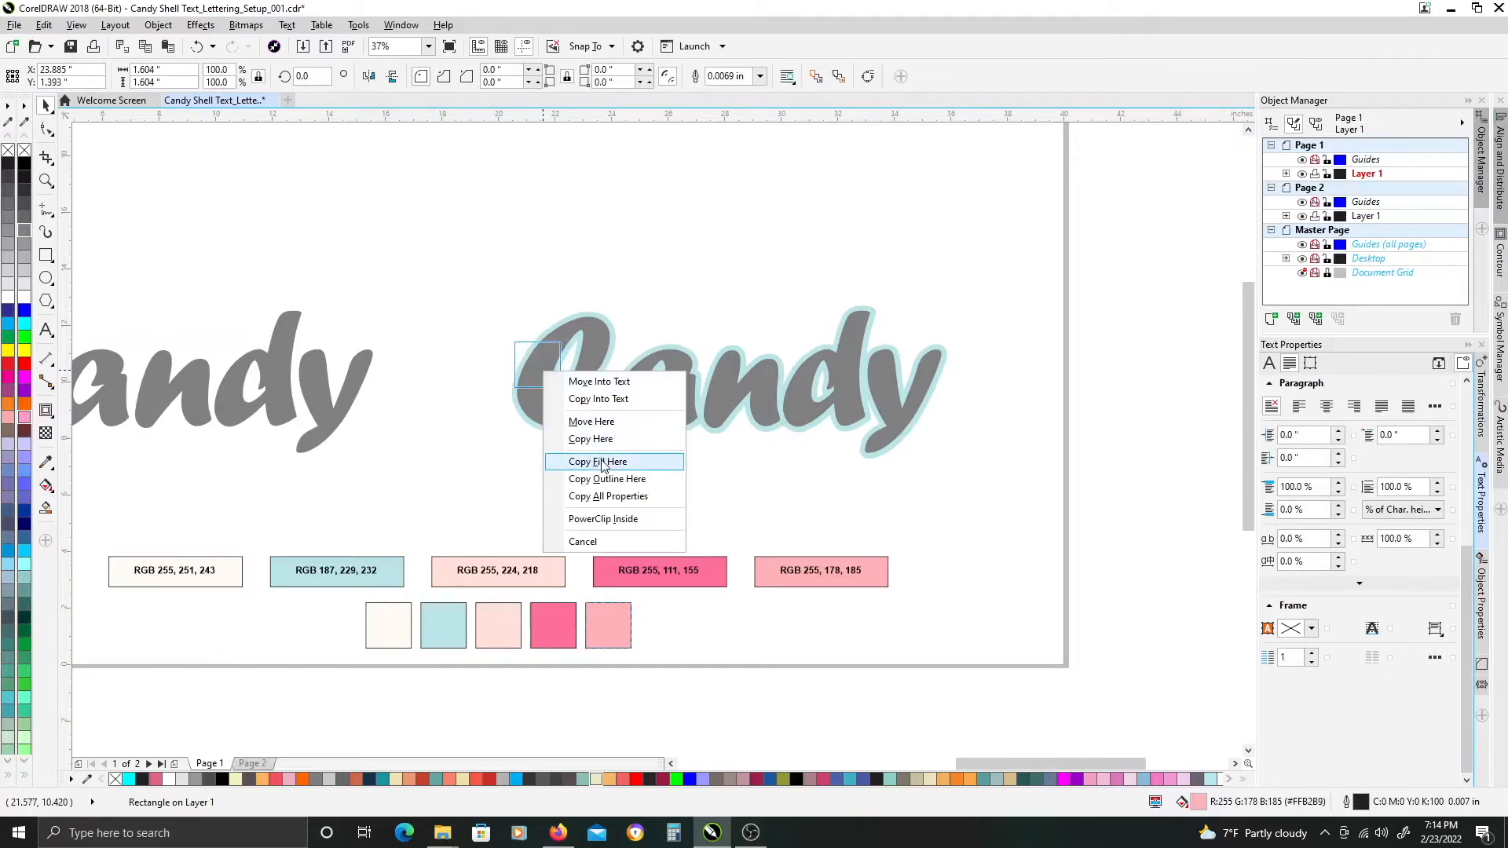
pyautogui.click(603, 463)
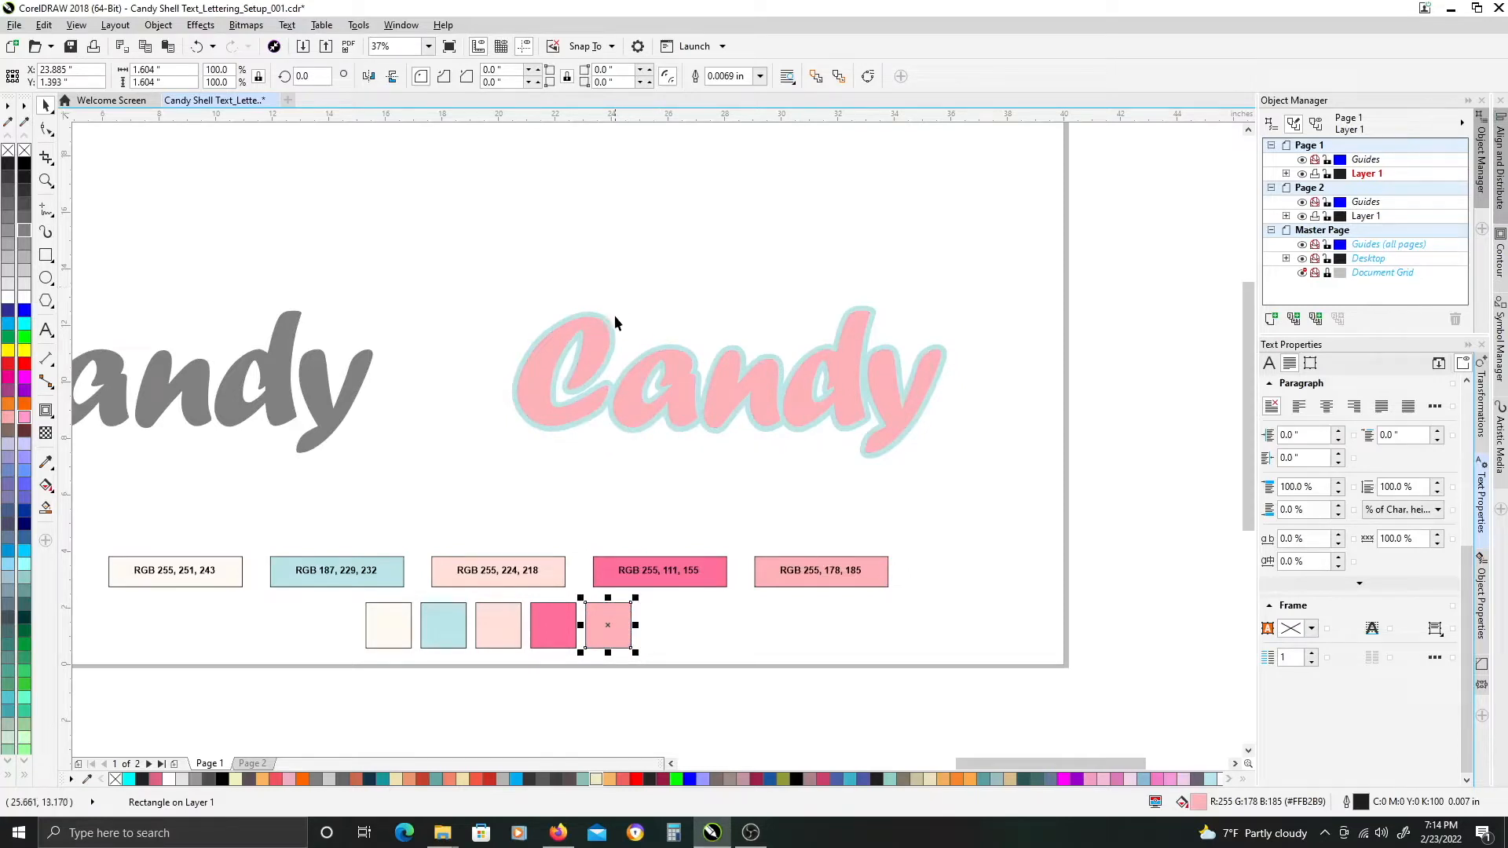
# Add a block shadow to the light blue outline shape, extending down and left about 0.81 in deep at about 217.6 degrees.
pyautogui.scroll(3, 611, 365)
pyautogui.click(595, 342)
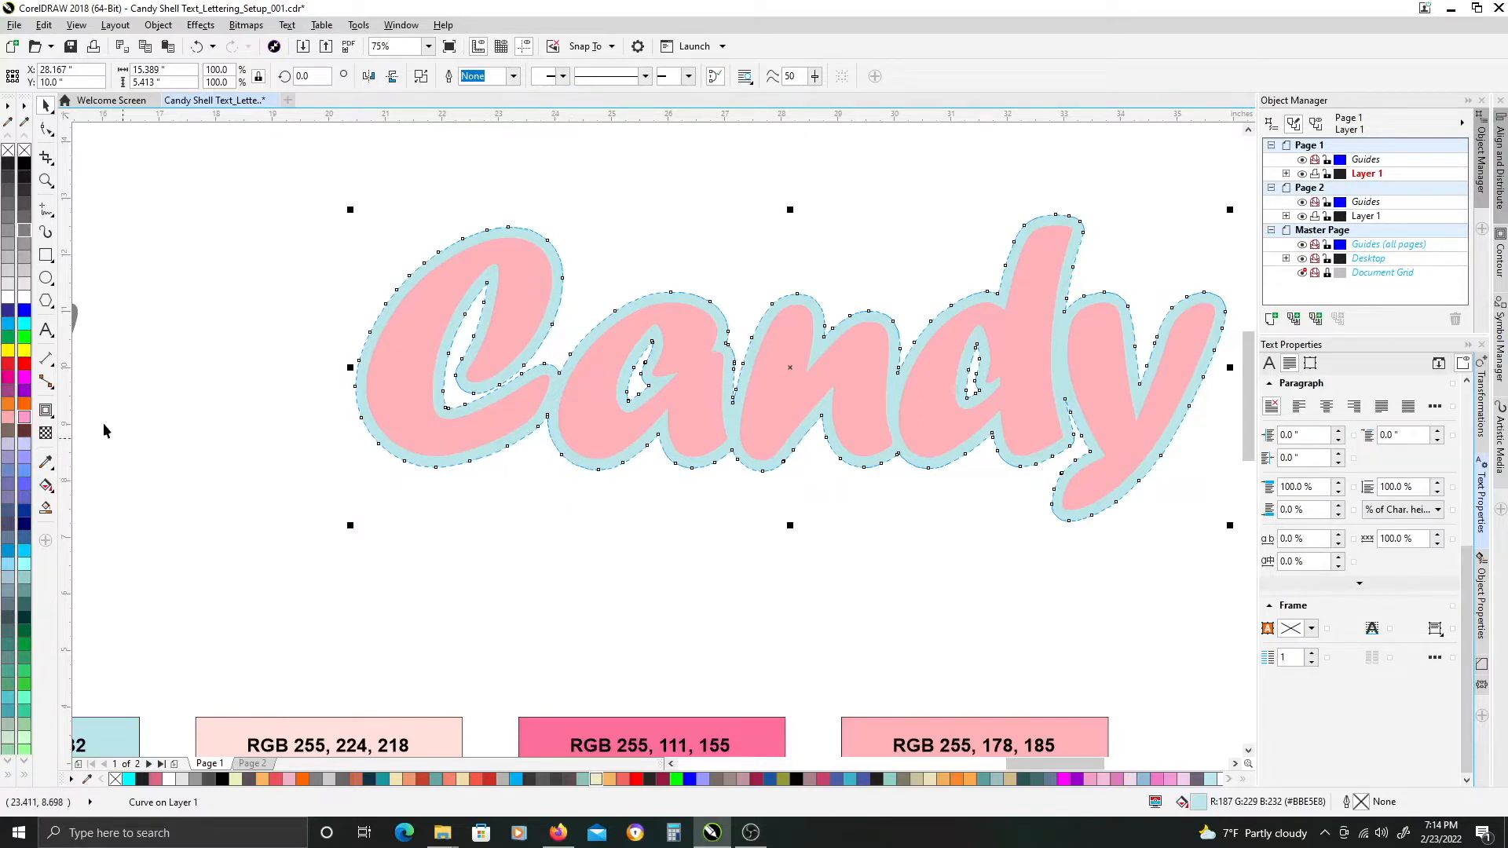
pyautogui.click(47, 411)
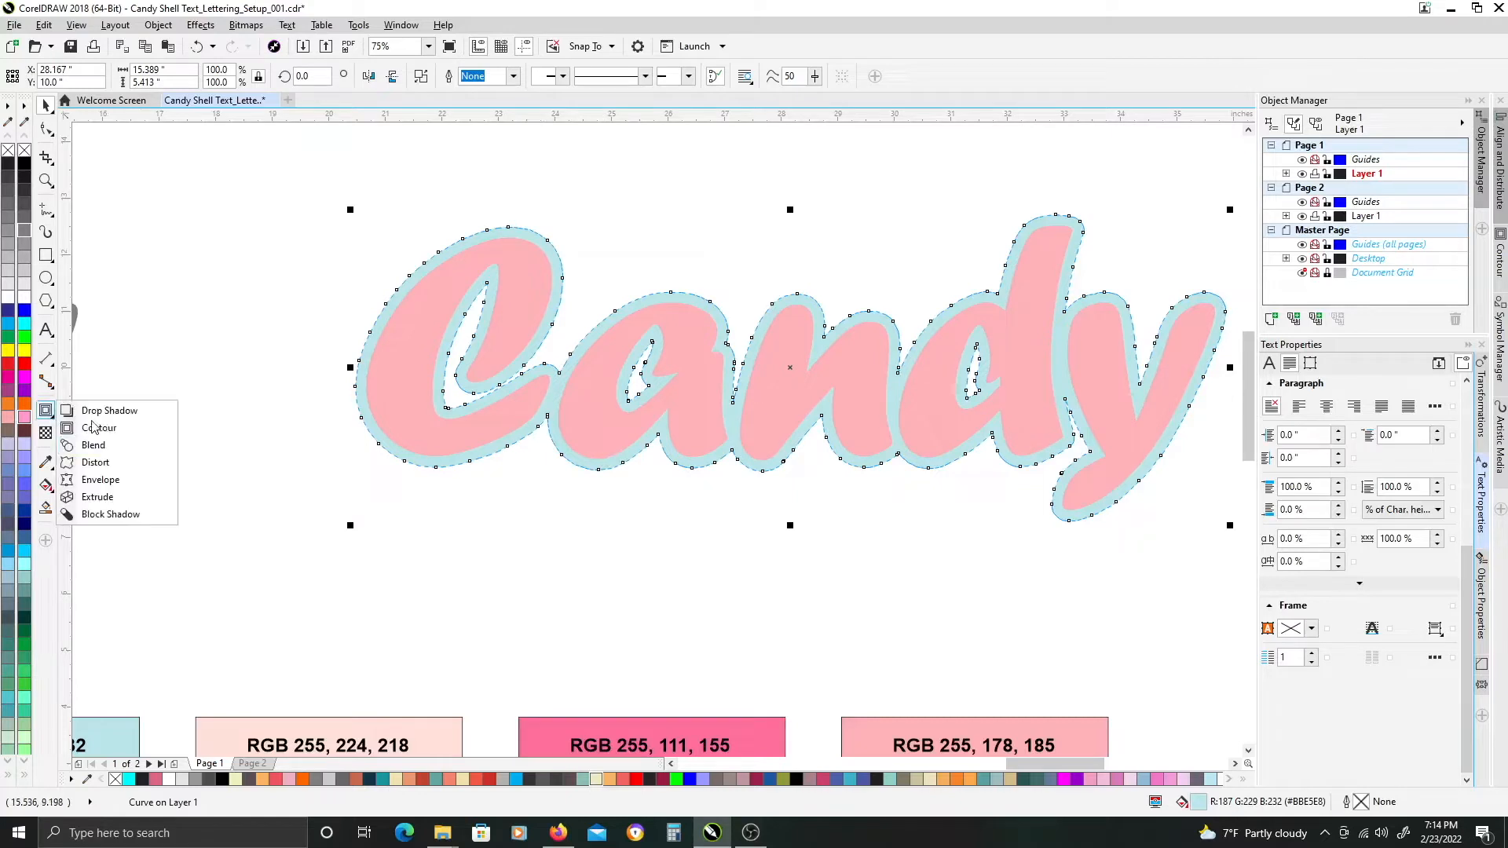
pyautogui.click(110, 515)
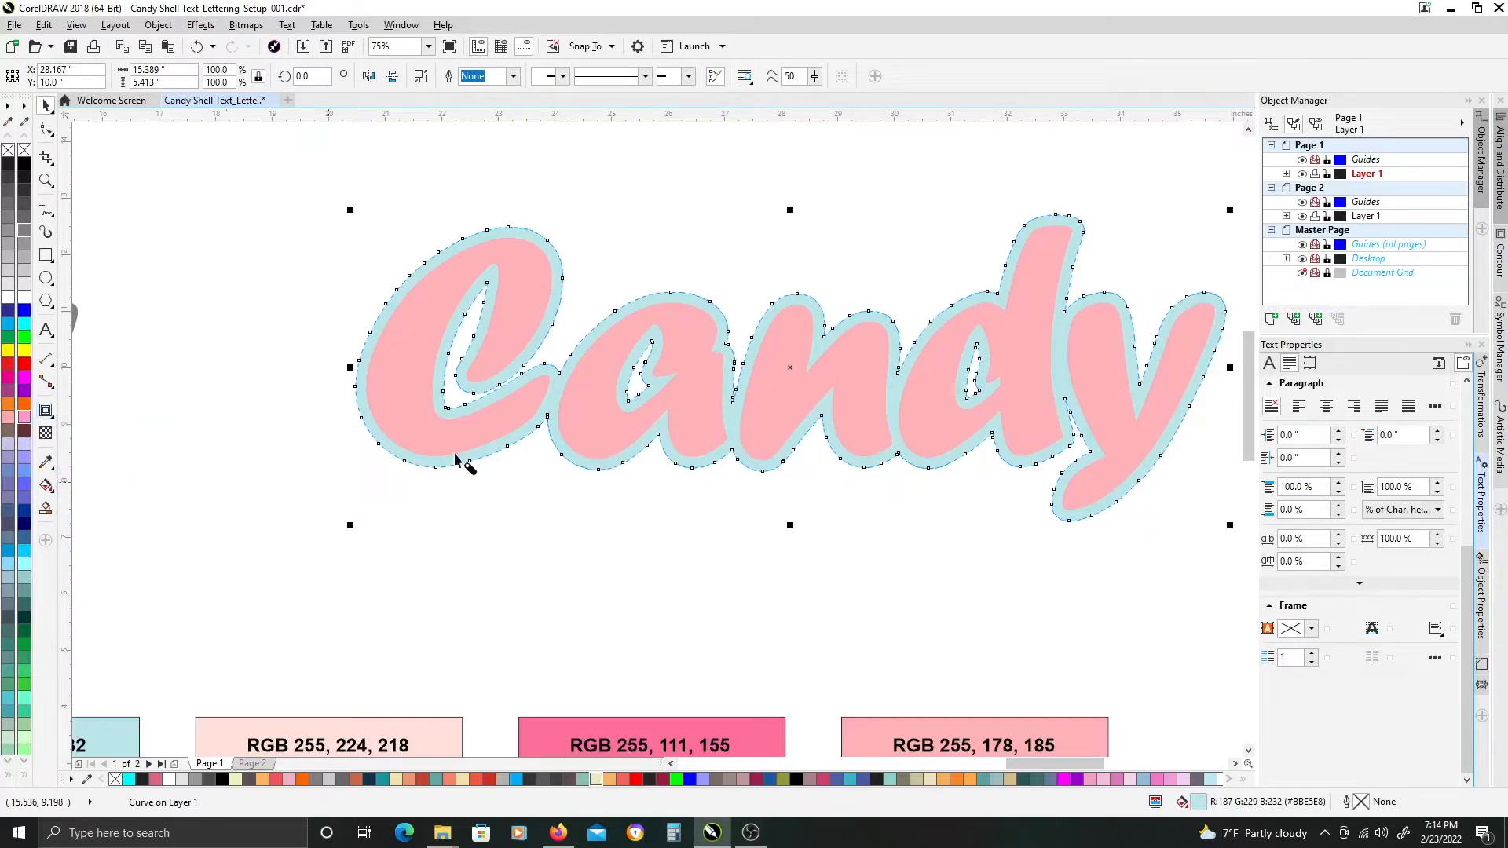
pyautogui.moveTo(748, 428); pyautogui.dragTo(748, 395)
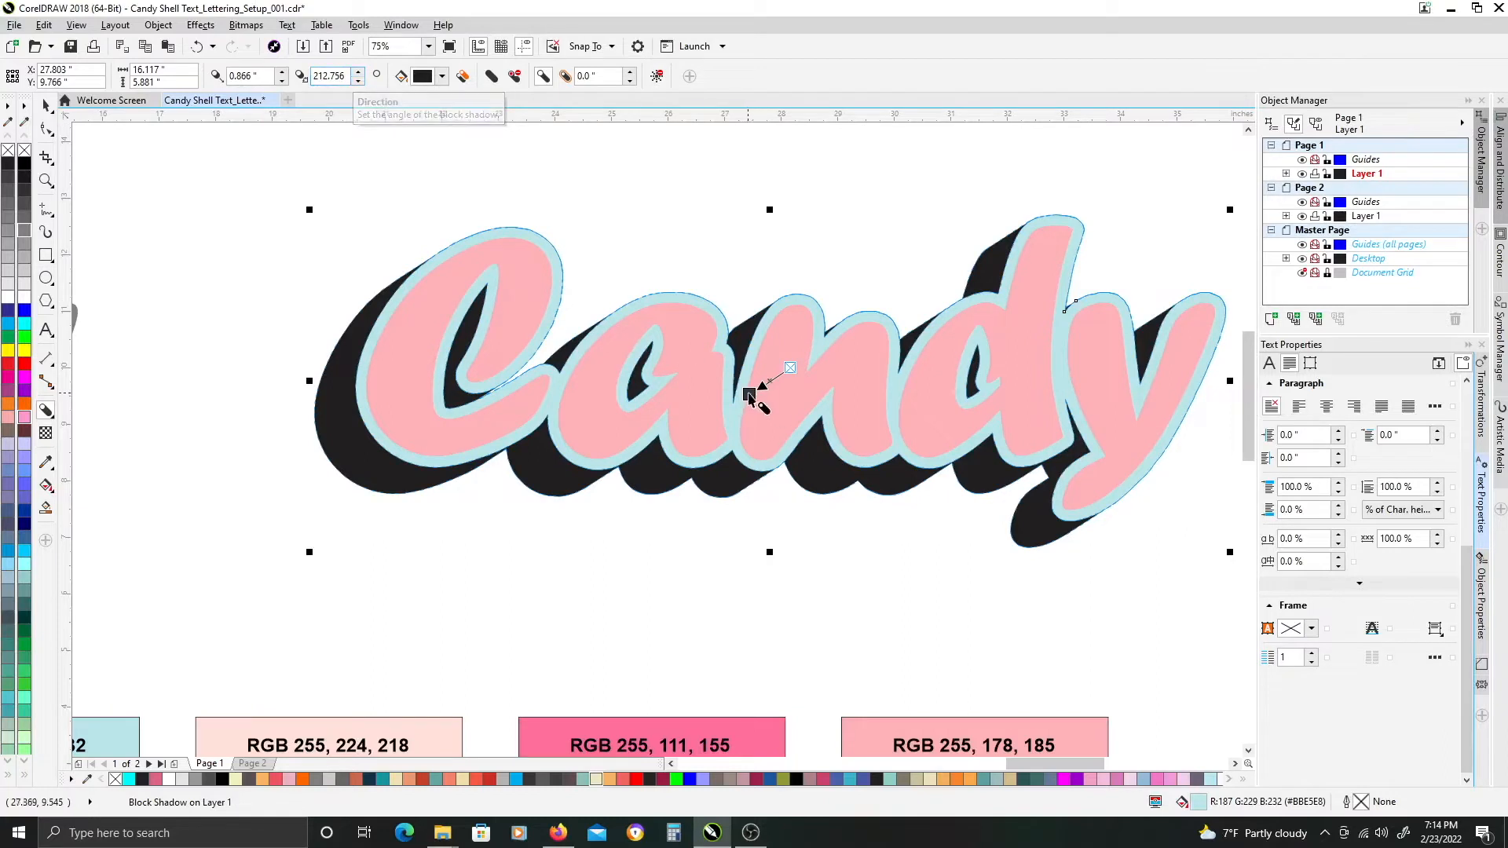
pyautogui.moveTo(759, 396); pyautogui.dragTo(753, 400)
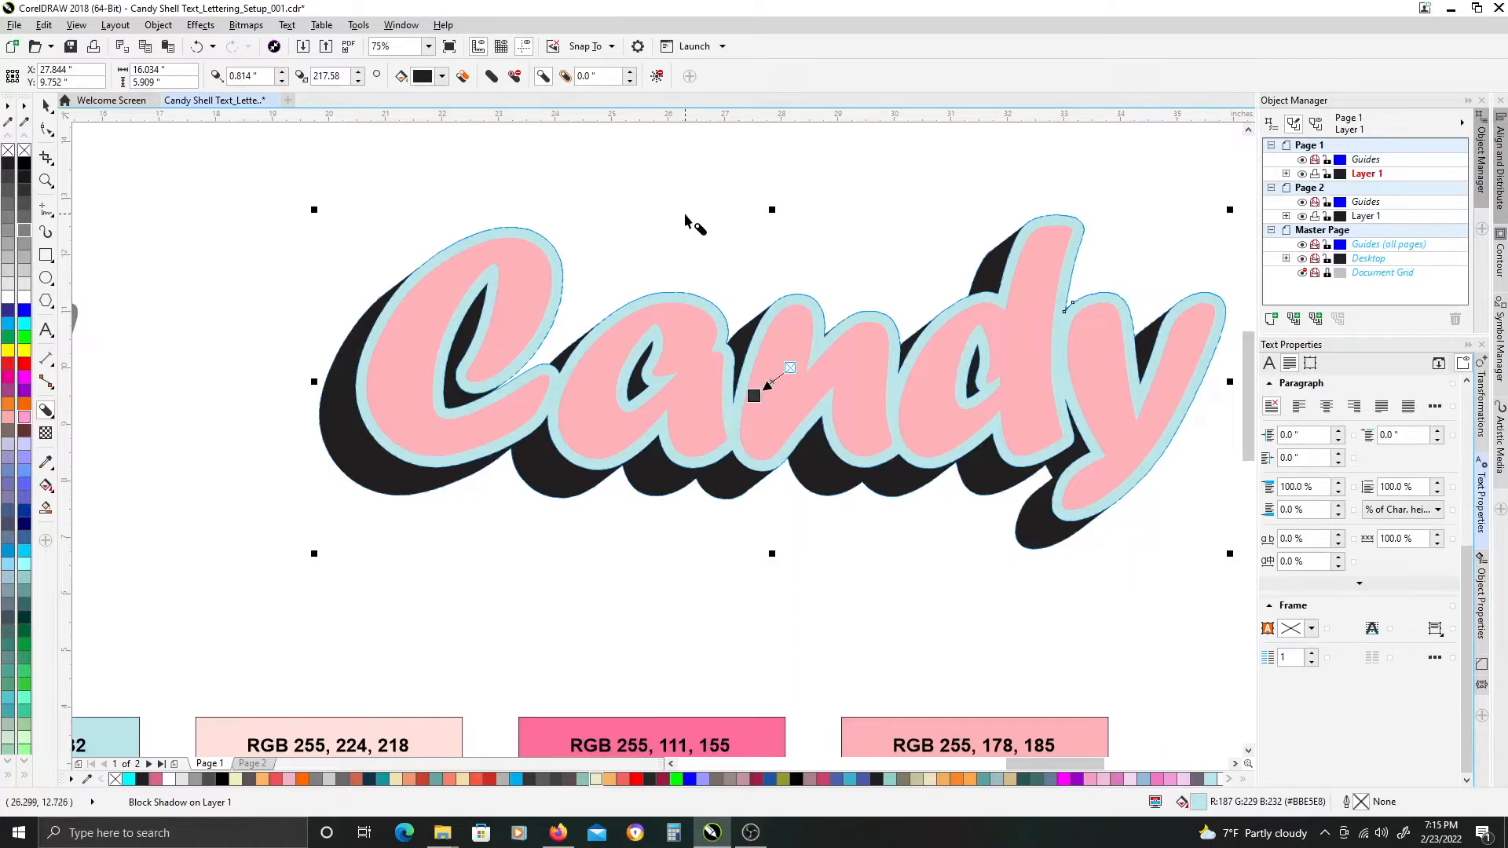
# Break the block shadow apart from the light blue outline and check that each shape can be selected separately.
pyautogui.scroll(2, 490, 240)
pyautogui.hotkey('ctrl', 'k')
pyautogui.press('space')
pyautogui.click(474, 192)
pyautogui.scroll(1, 471, 235)
pyautogui.scroll(-1, 445, 260)
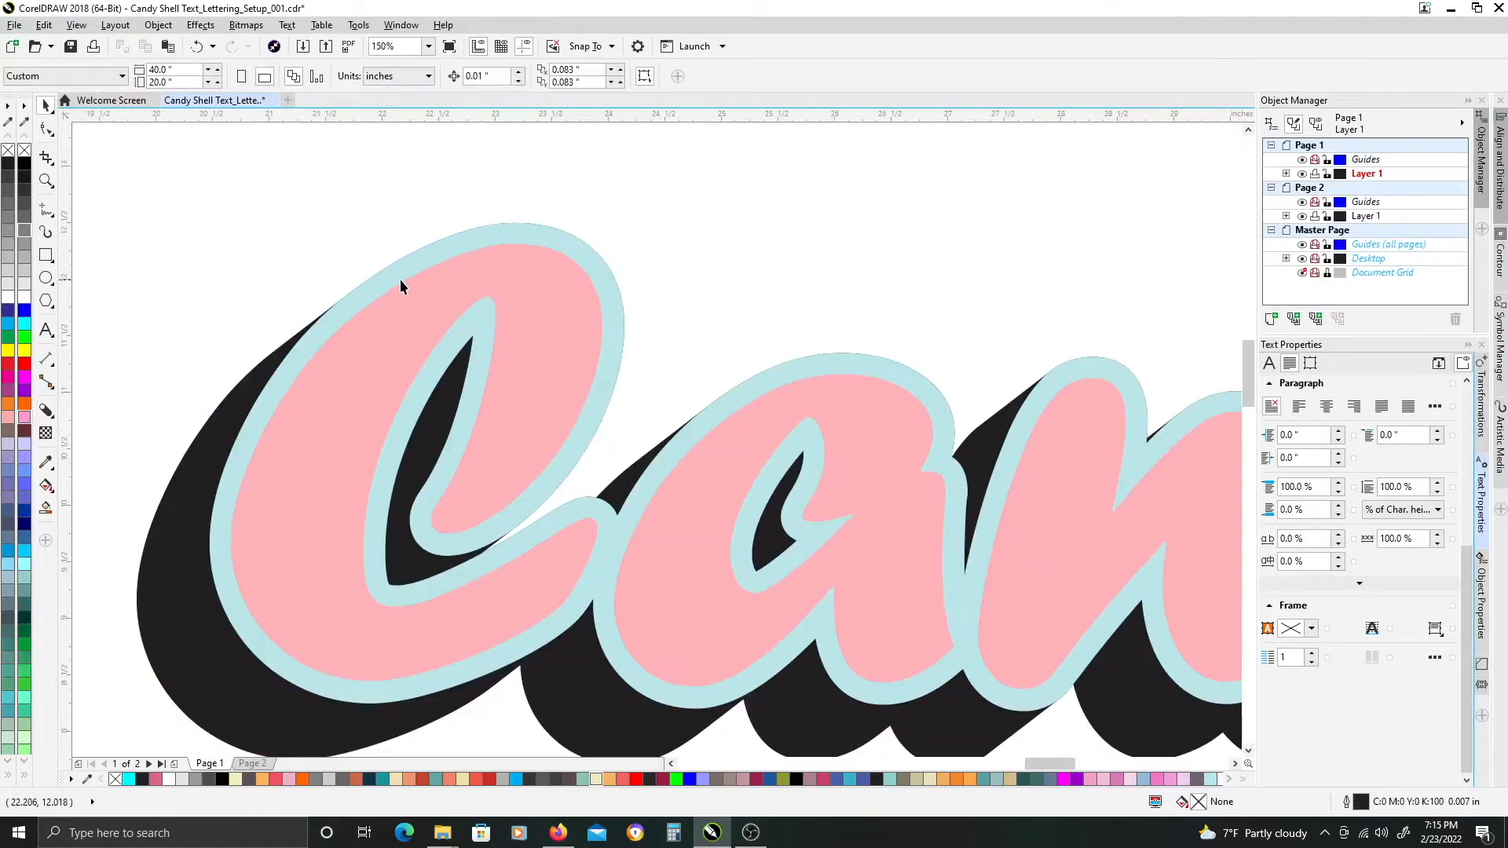
pyautogui.click(397, 273)
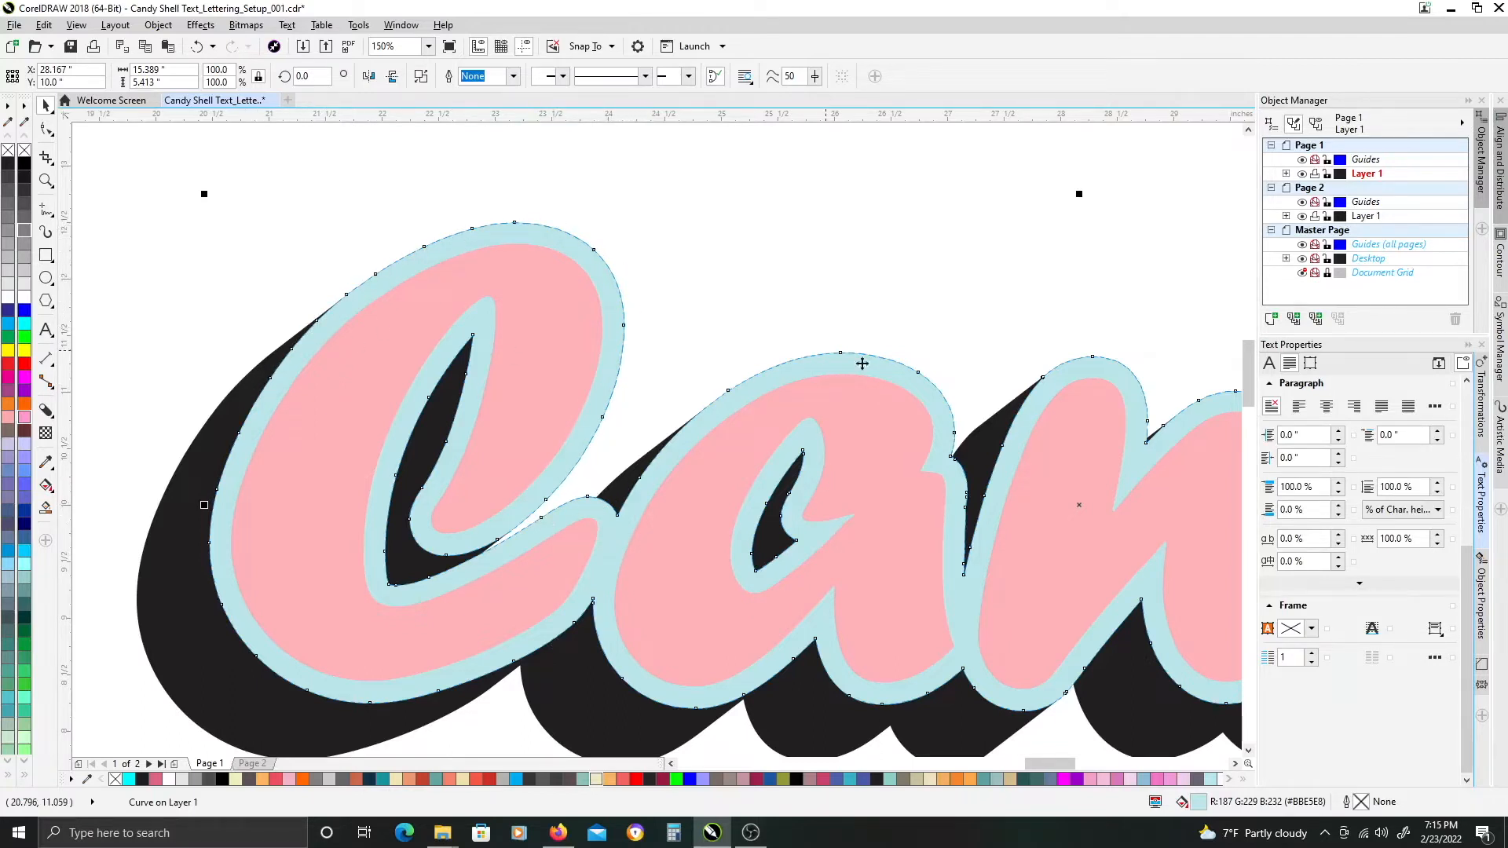
pyautogui.click(200, 469)
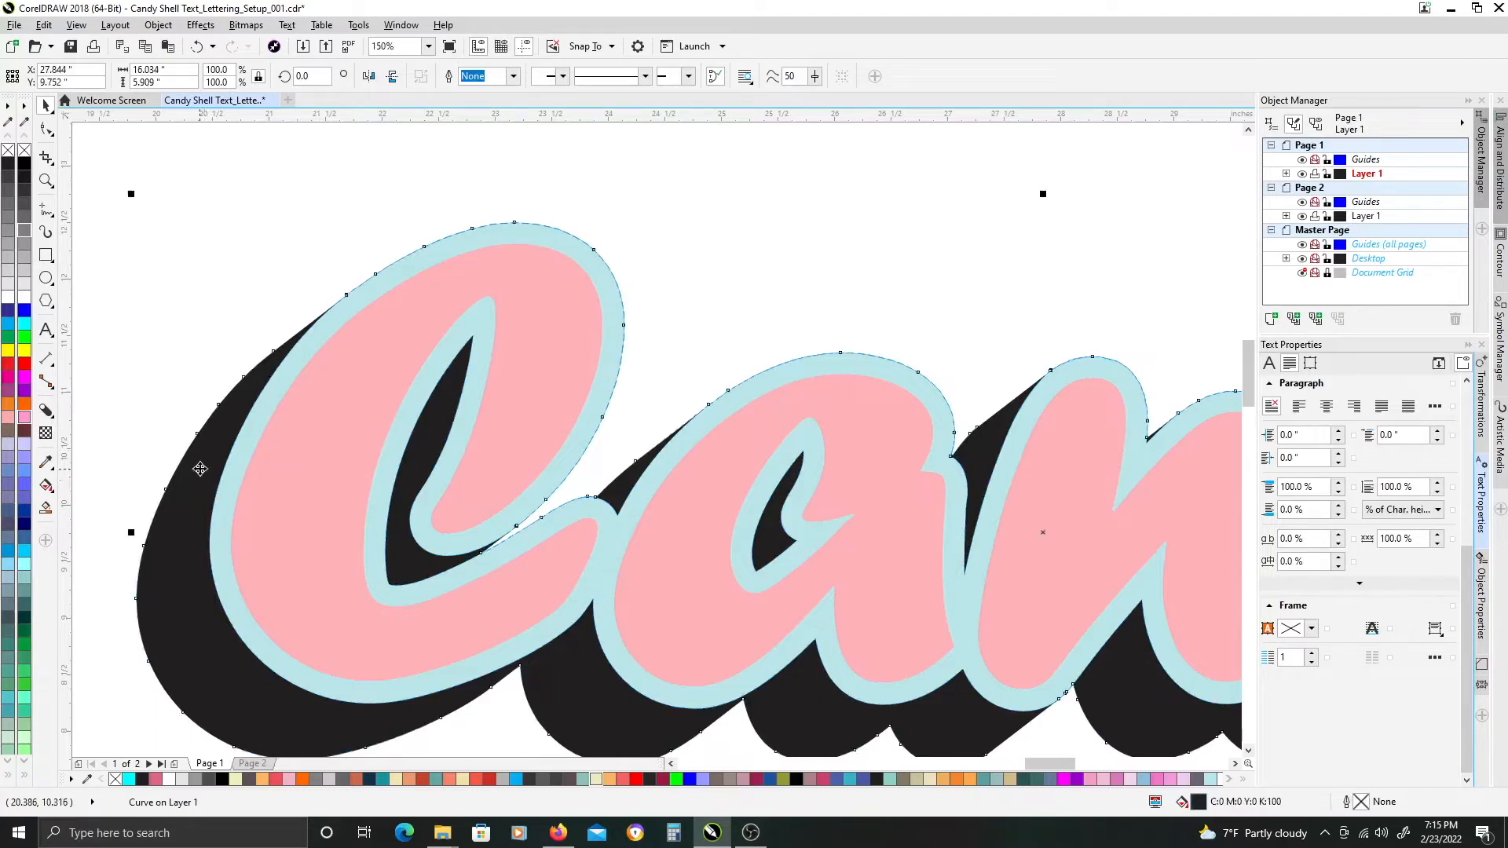
pyautogui.click(244, 228)
# Copy the fill of the dark pink RGB 255, 111, 155 square swatch onto the black shadow shape.
pyautogui.scroll(-1, 353, 399)
pyautogui.moveTo(447, 423); pyautogui.dragTo(432, 267)
pyautogui.scroll(-1, 498, 407)
pyautogui.moveTo(515, 486); pyautogui.dragTo(576, 534)
pyautogui.click(484, 654)
pyautogui.moveTo(485, 654); pyautogui.dragTo(450, 455)
pyautogui.click(506, 509)
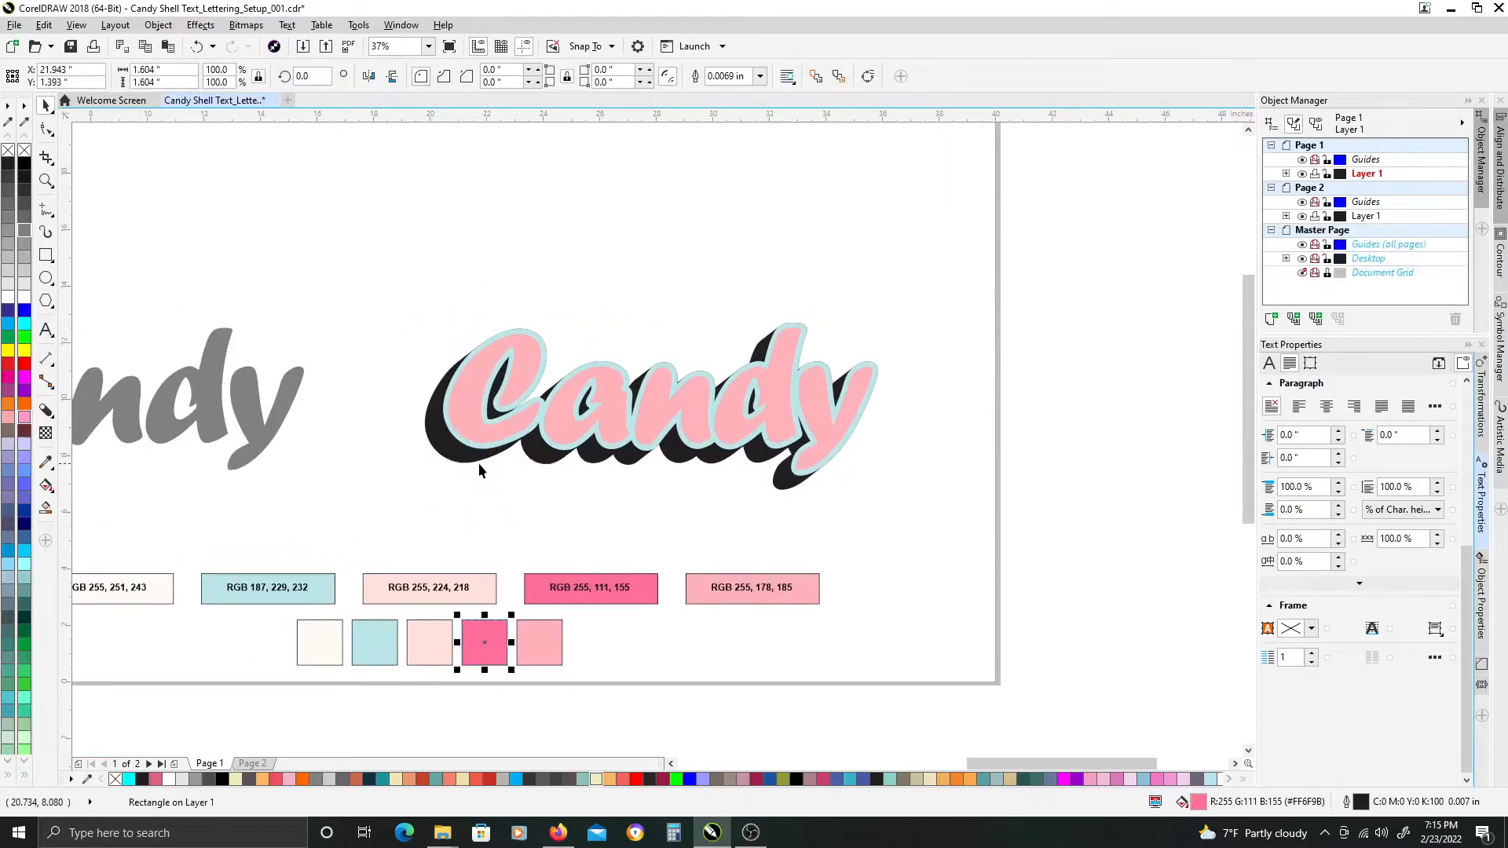
pyautogui.click(631, 299)
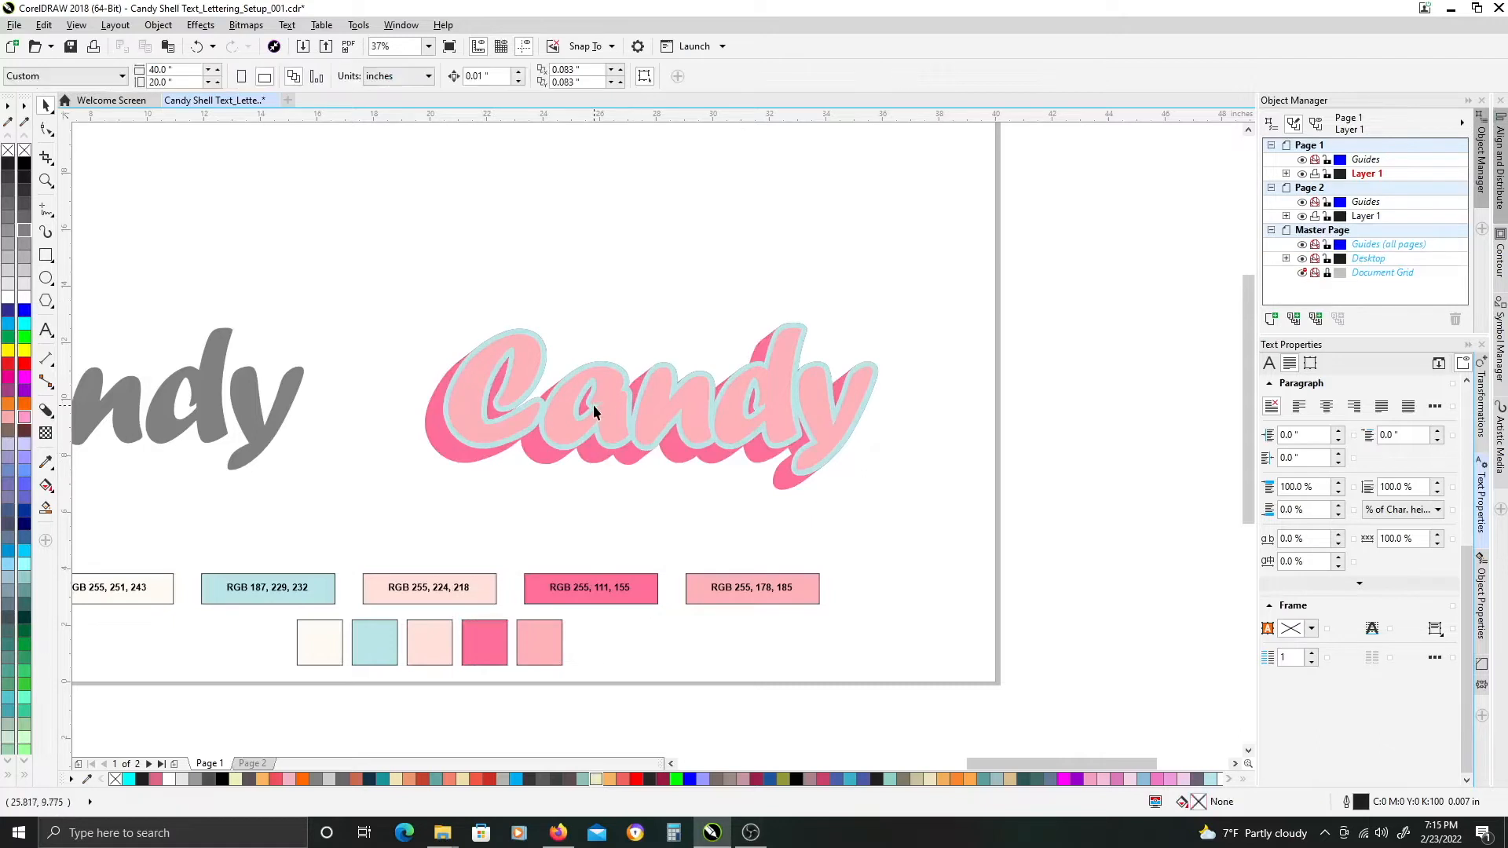
# Duplicate the light pink Candy text in place and copy the fill of the pale pink RGB 255, 224, 218 square swatch onto the copy.
pyautogui.scroll(2, 466, 416)
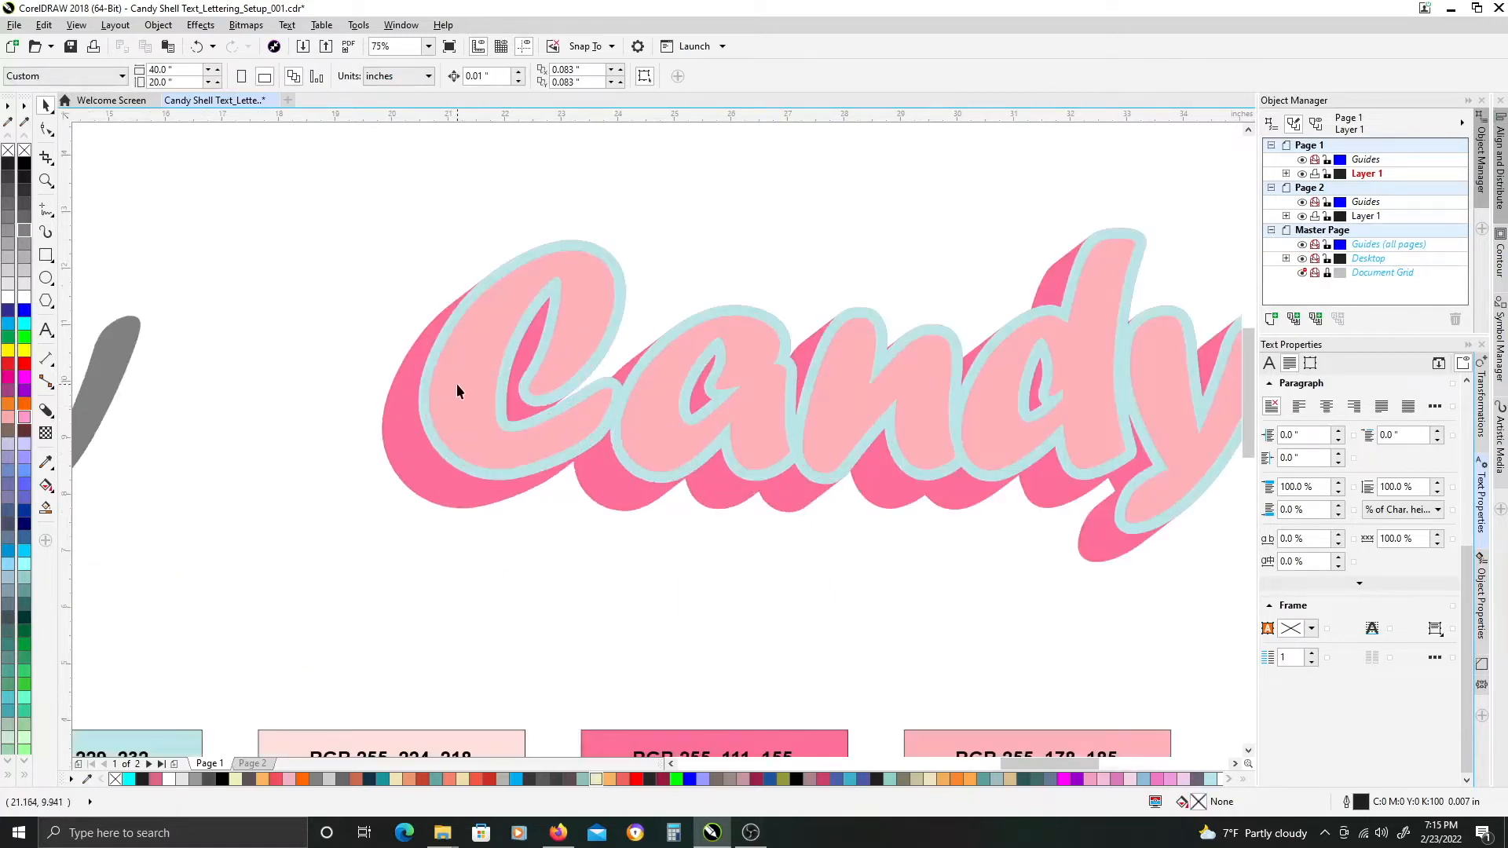
pyautogui.click(458, 390)
pyautogui.moveTo(751, 409); pyautogui.dragTo(586, 402)
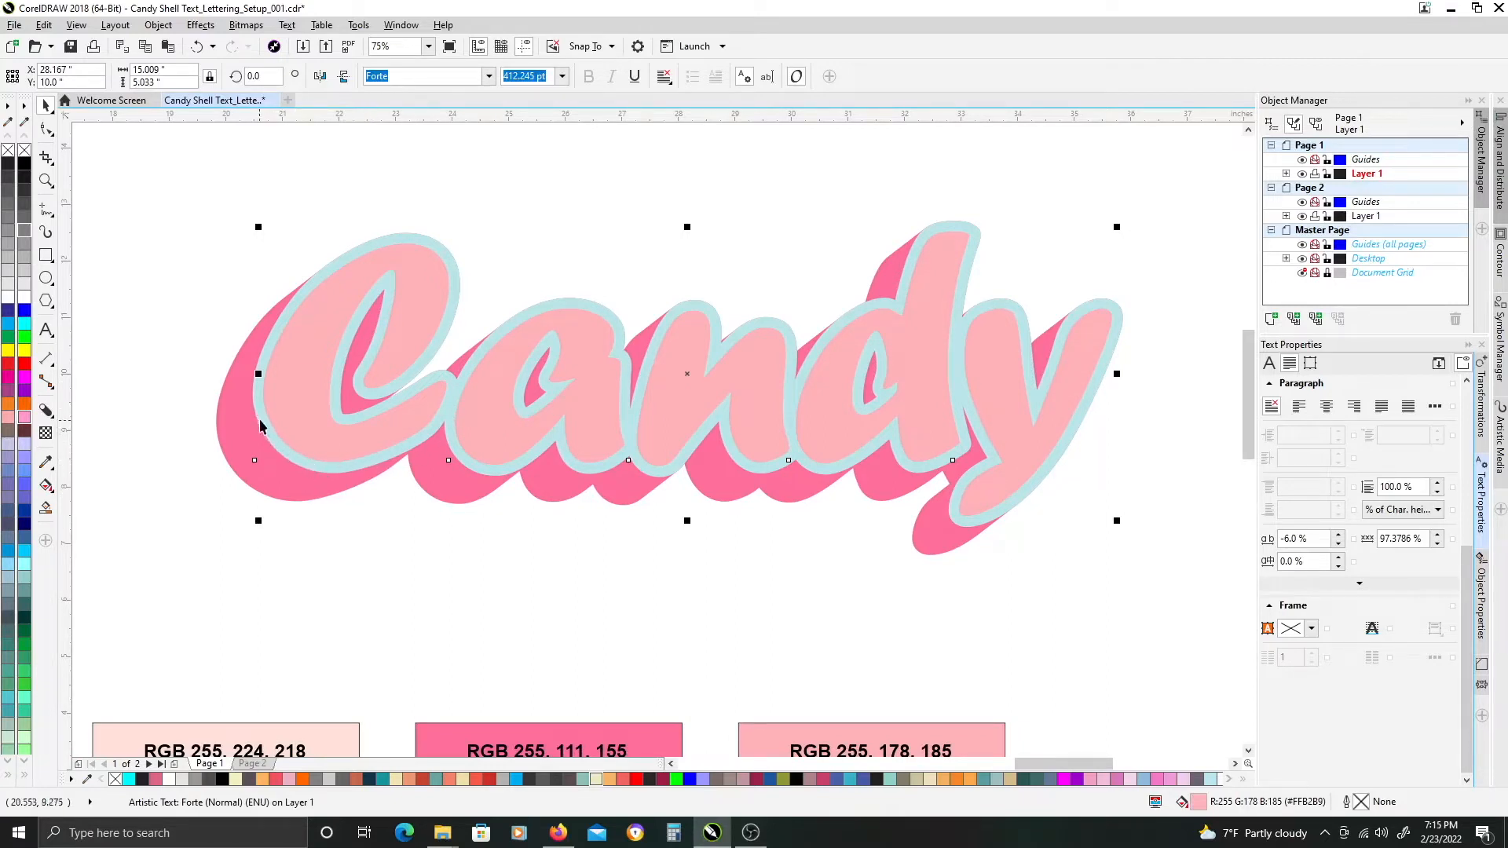
pyautogui.click(412, 295)
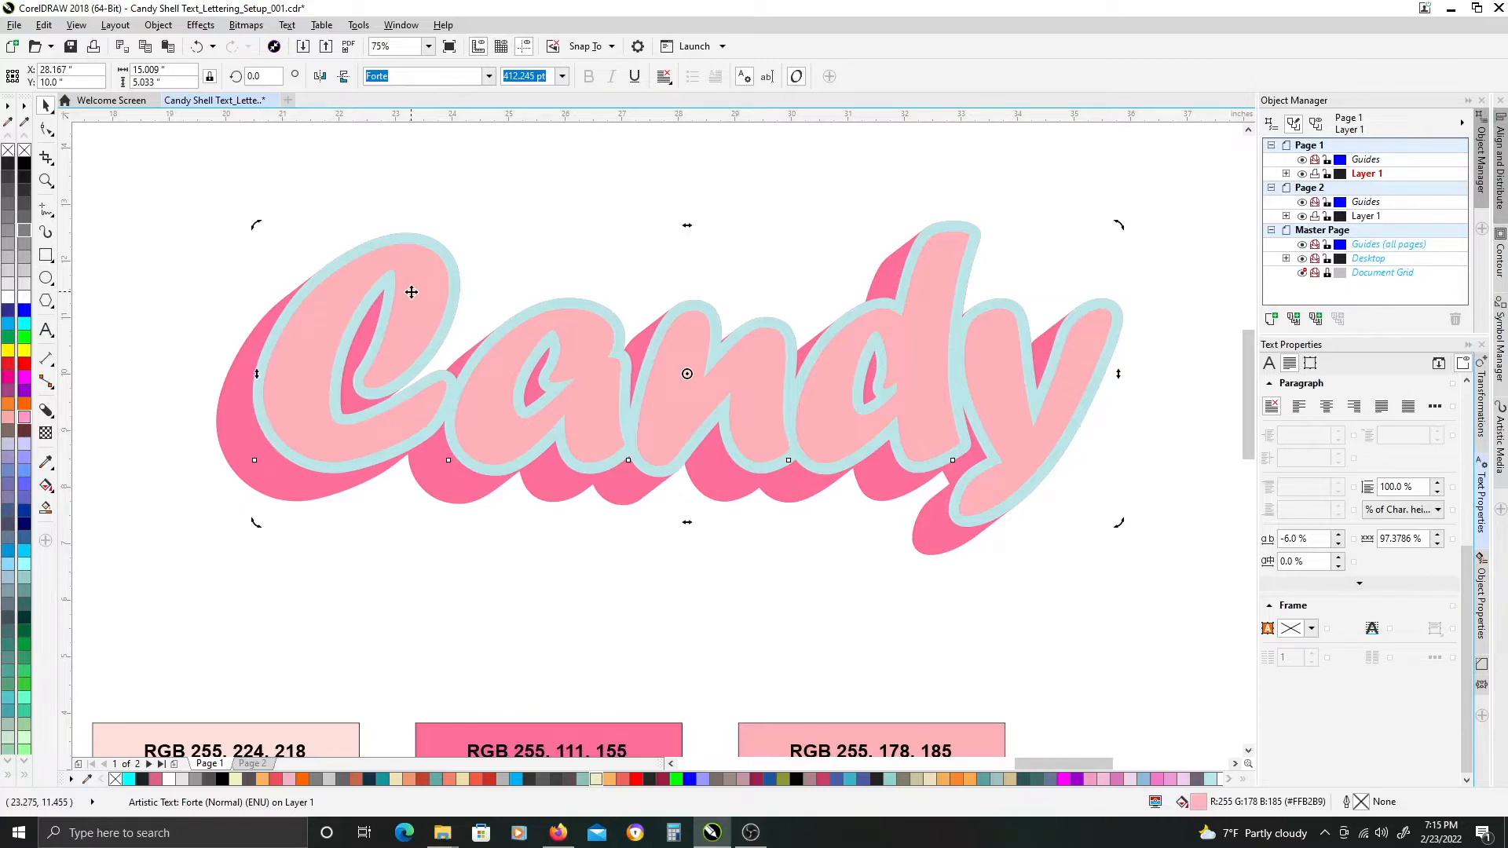
pyautogui.moveTo(611, 543); pyautogui.dragTo(708, 394)
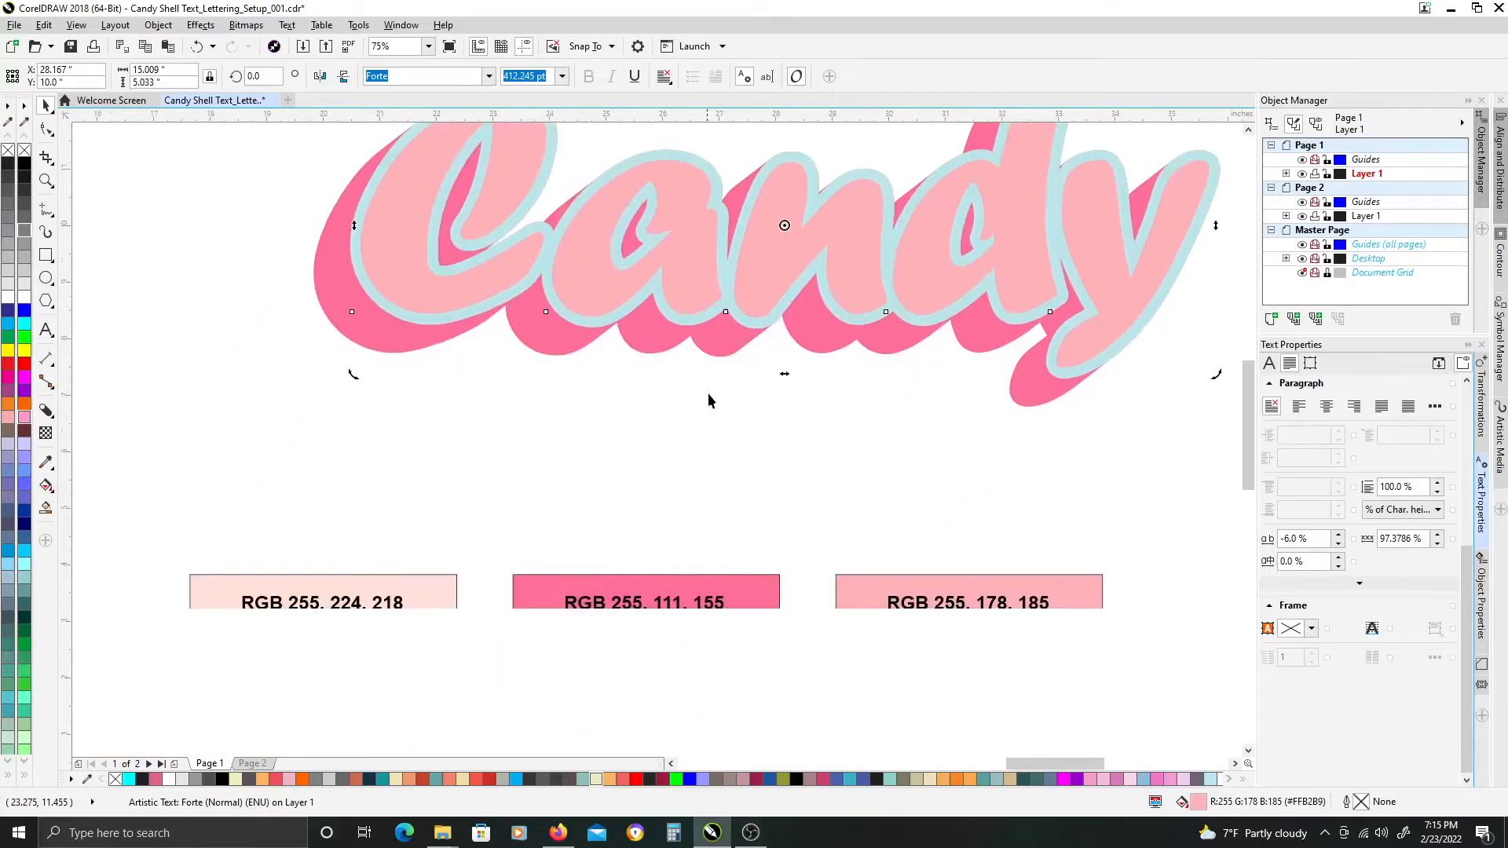
pyautogui.scroll(-2, 597, 511)
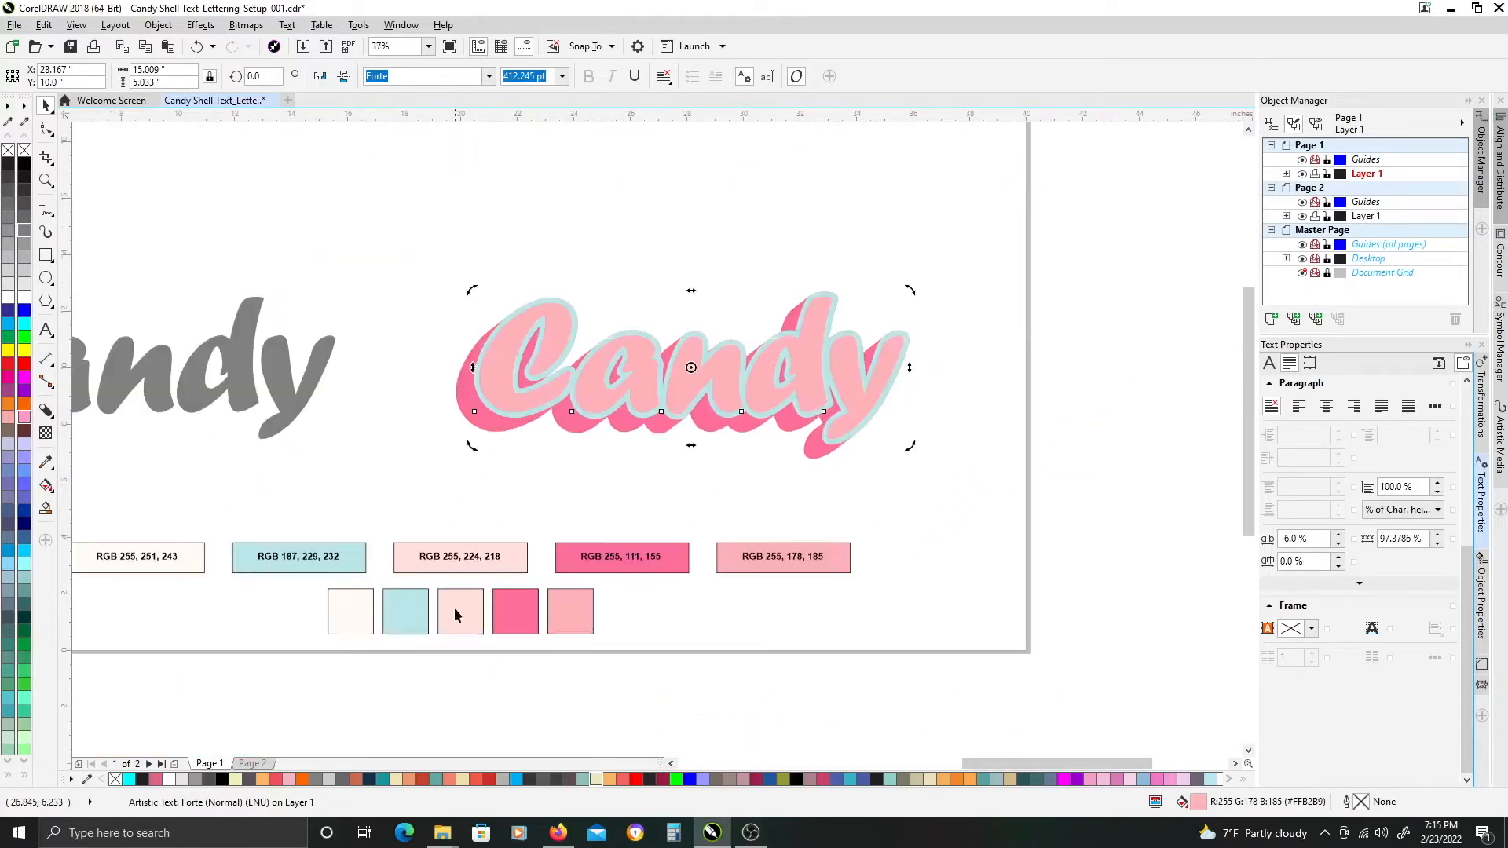
pyautogui.click(457, 605)
pyautogui.moveTo(457, 609); pyautogui.dragTo(497, 380)
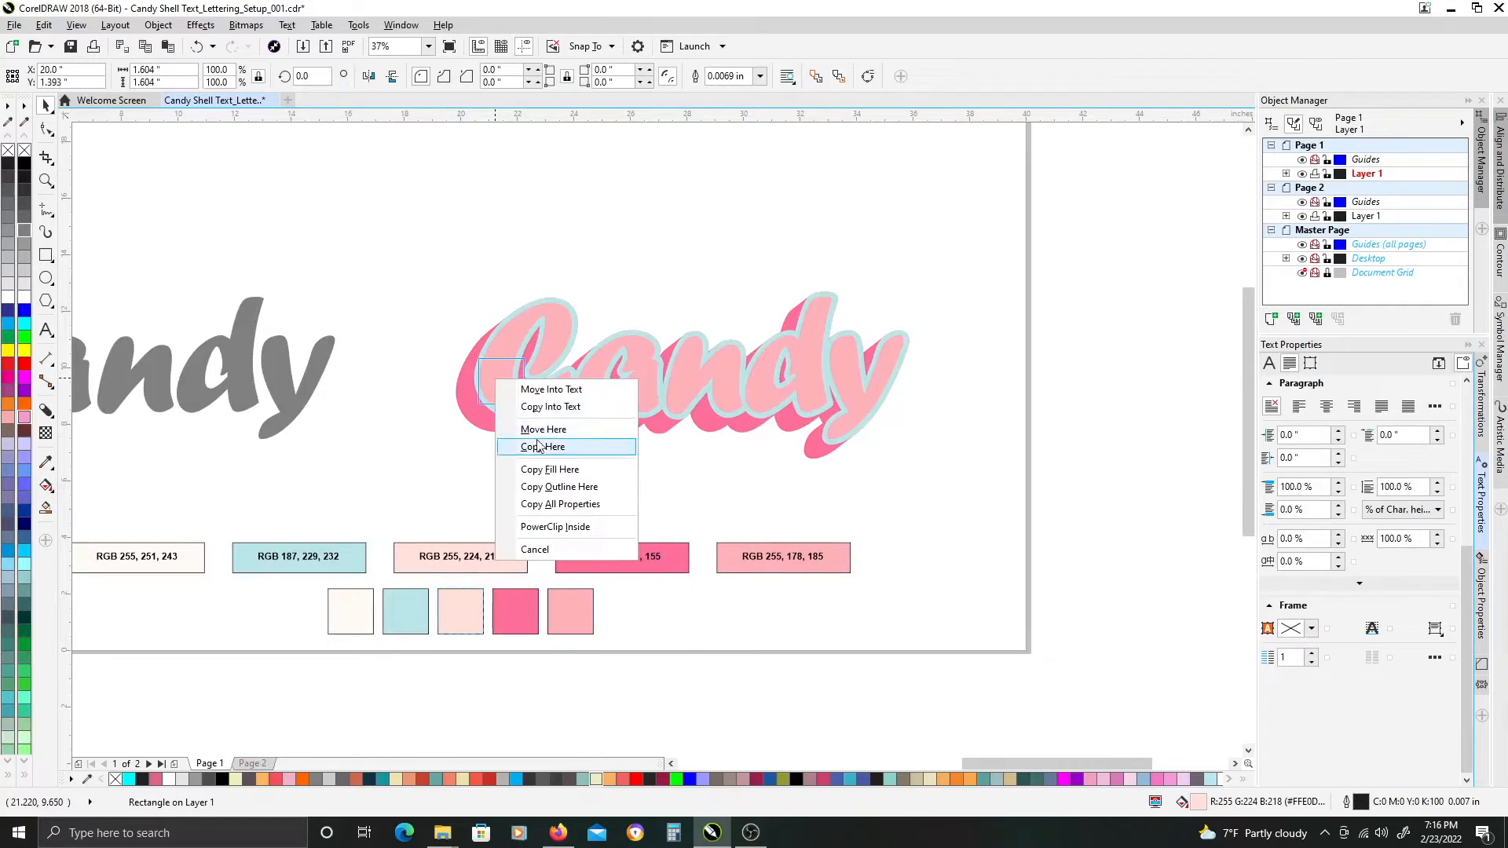
pyautogui.click(554, 470)
pyautogui.click(578, 388)
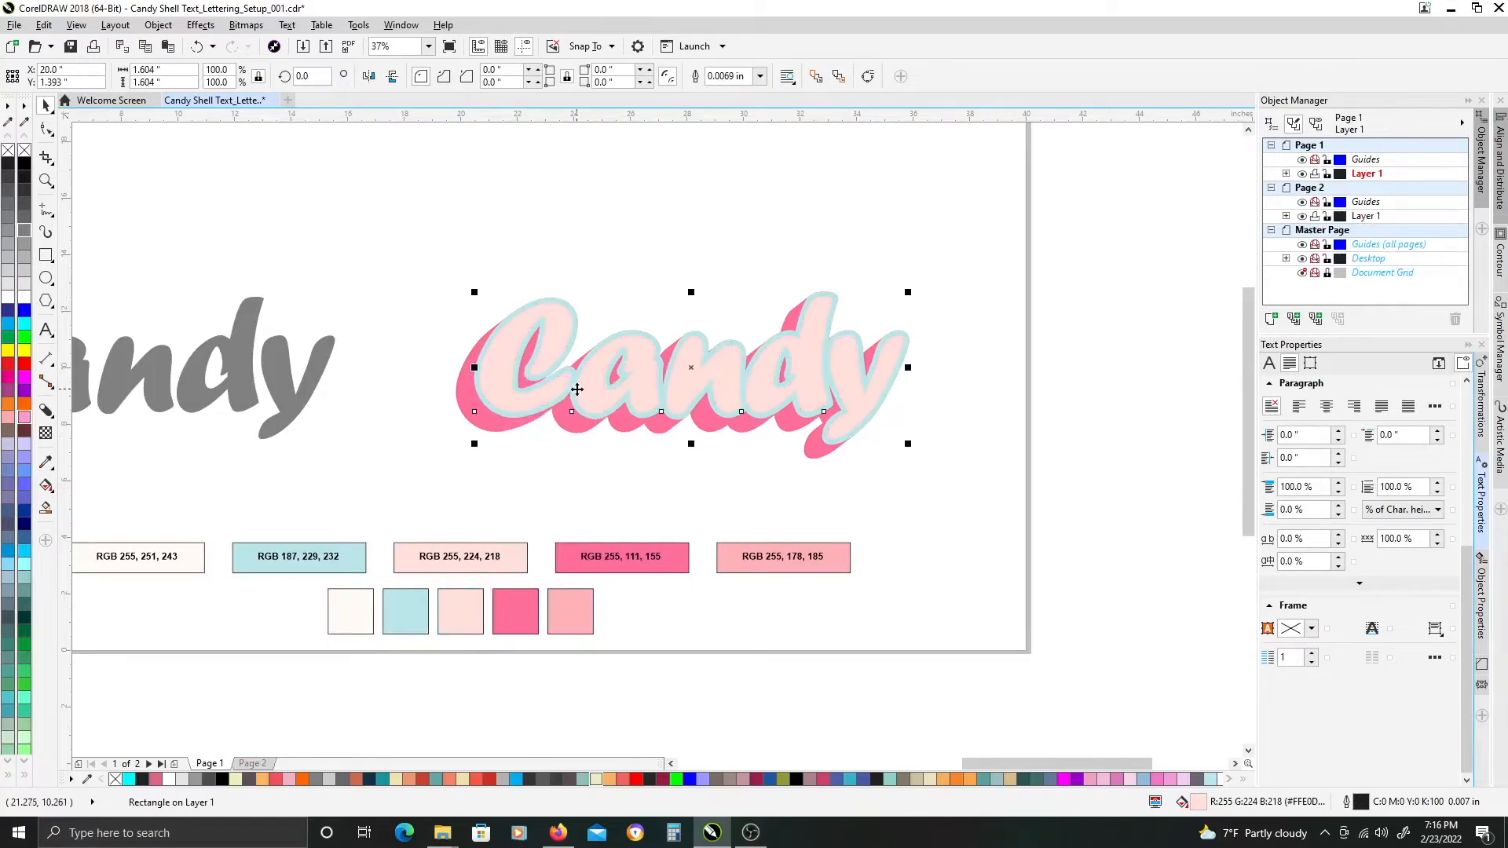
# Nudge the pale pink Candy text about 0.14 in right and 0.07 in up, offsetting it from the light pink text underneath.
pyautogui.scroll(2, 575, 391)
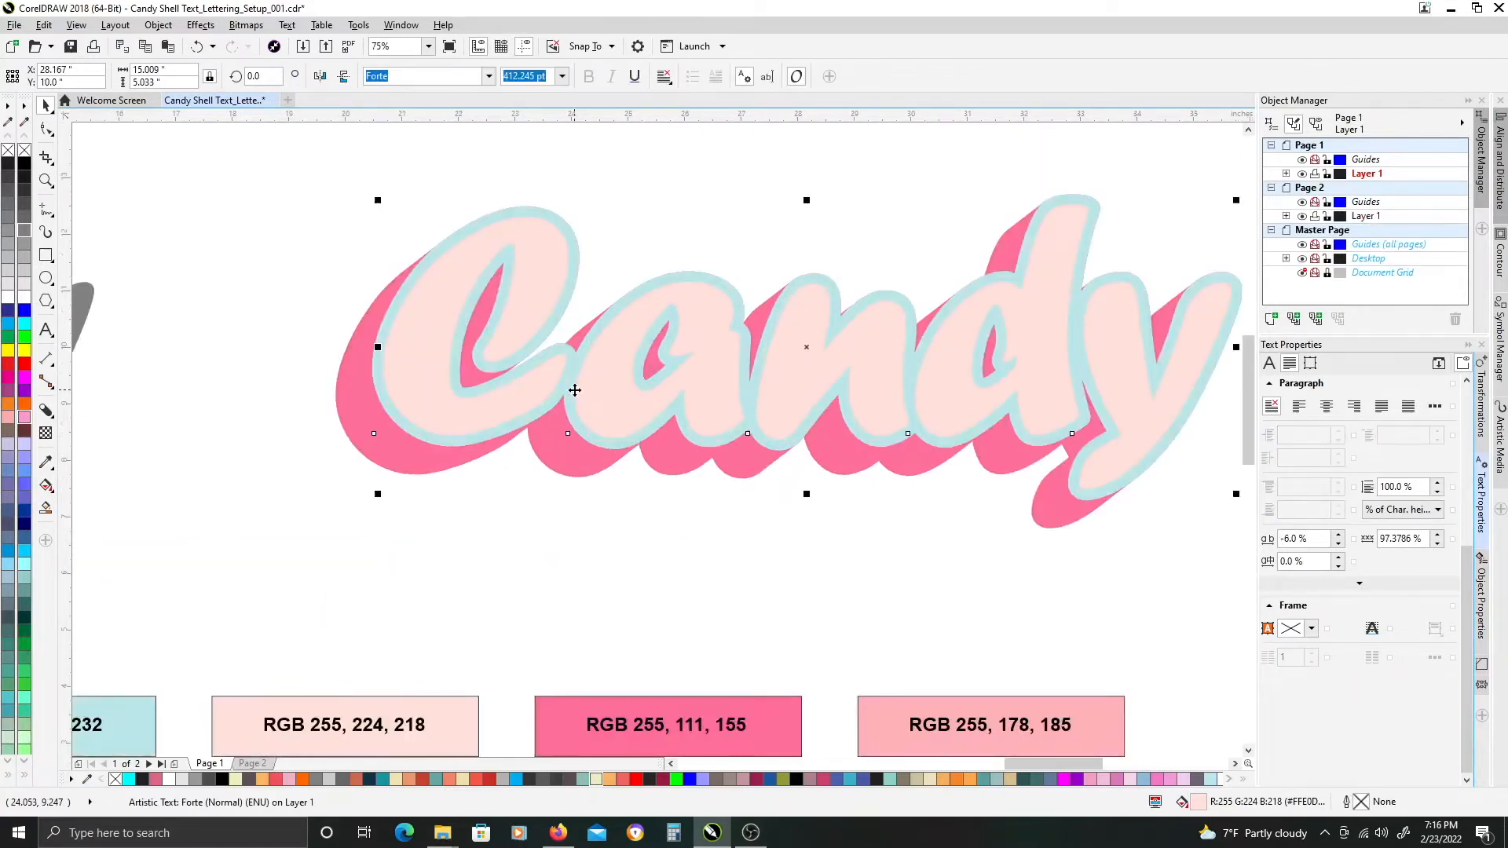
pyautogui.press('Right')
pyautogui.press('Up')
pyautogui.press('Right')
pyautogui.press('Up')
pyautogui.press('Right')
pyautogui.press('Right')
pyautogui.press('Right')
pyautogui.press('Right')
pyautogui.press('Right')
pyautogui.press('Up')
pyautogui.press('Up')
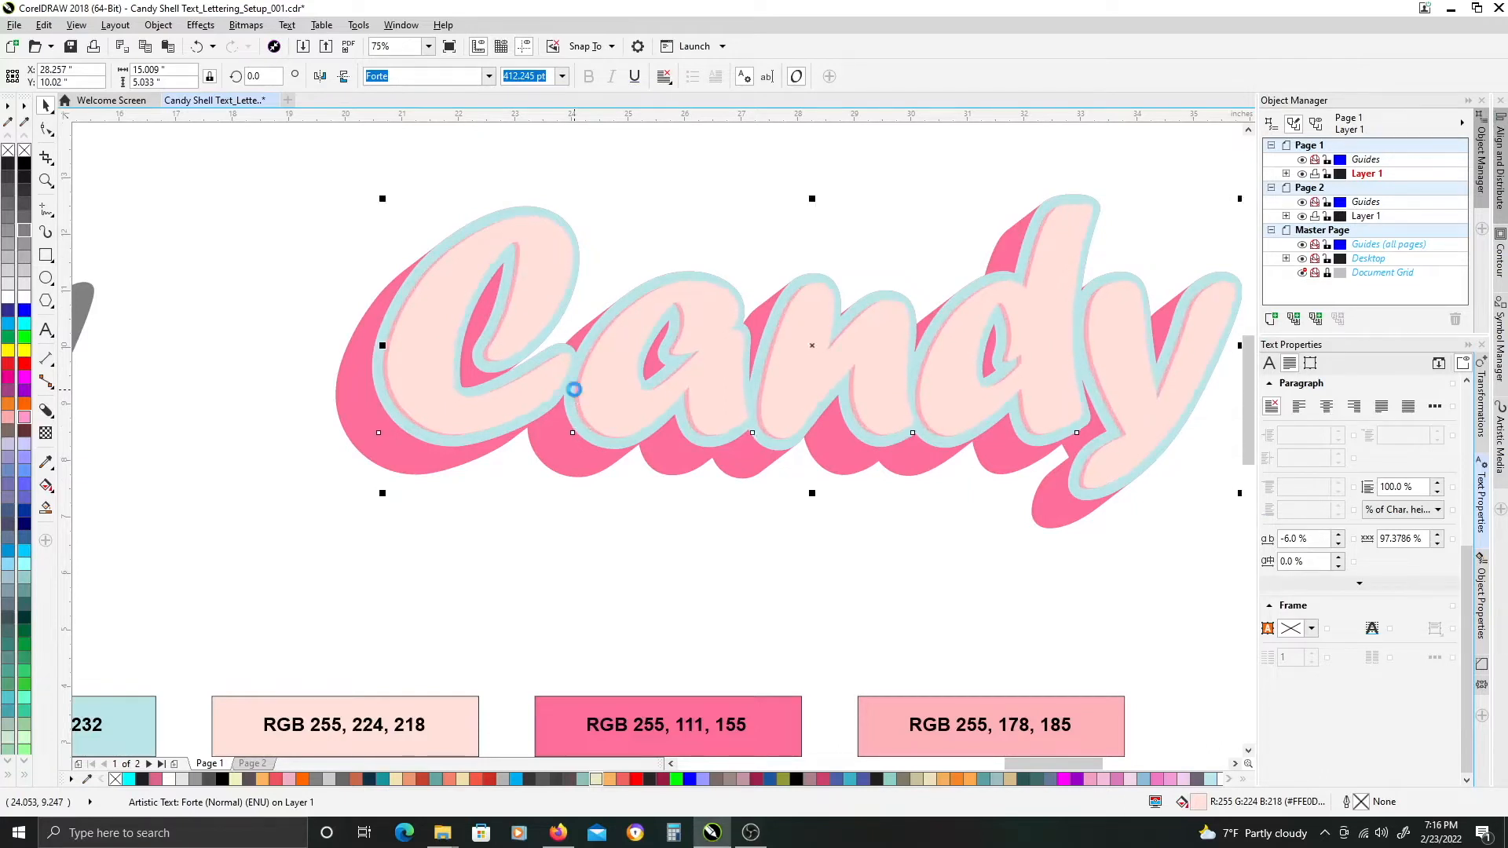
pyautogui.press('Right')
pyautogui.press('Up')
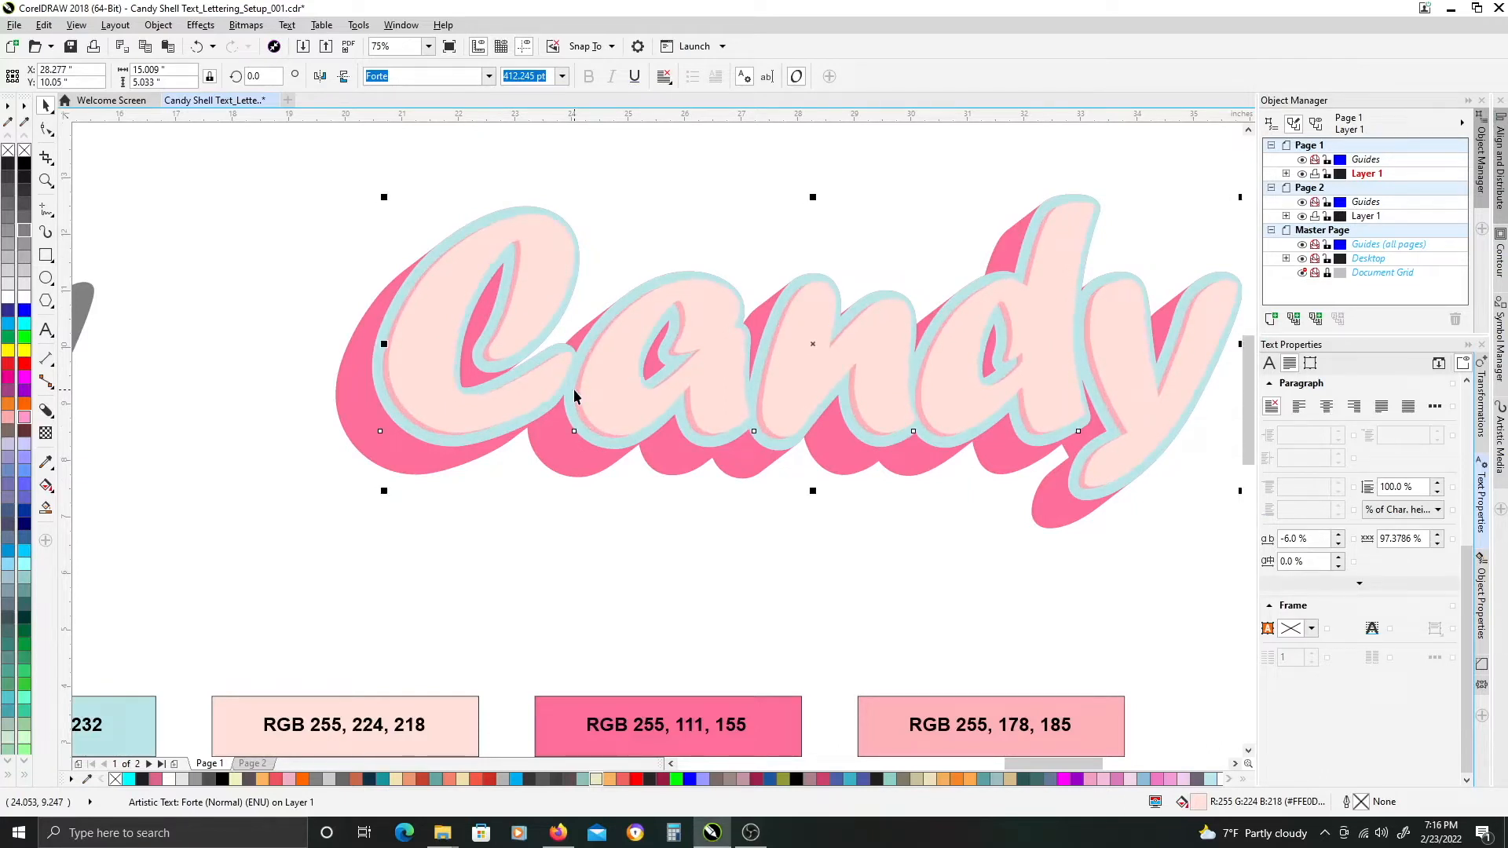
pyautogui.press('Right')
pyautogui.press('Up')
pyautogui.click(622, 374)
pyautogui.moveTo(623, 374); pyautogui.dragTo(624, 374)
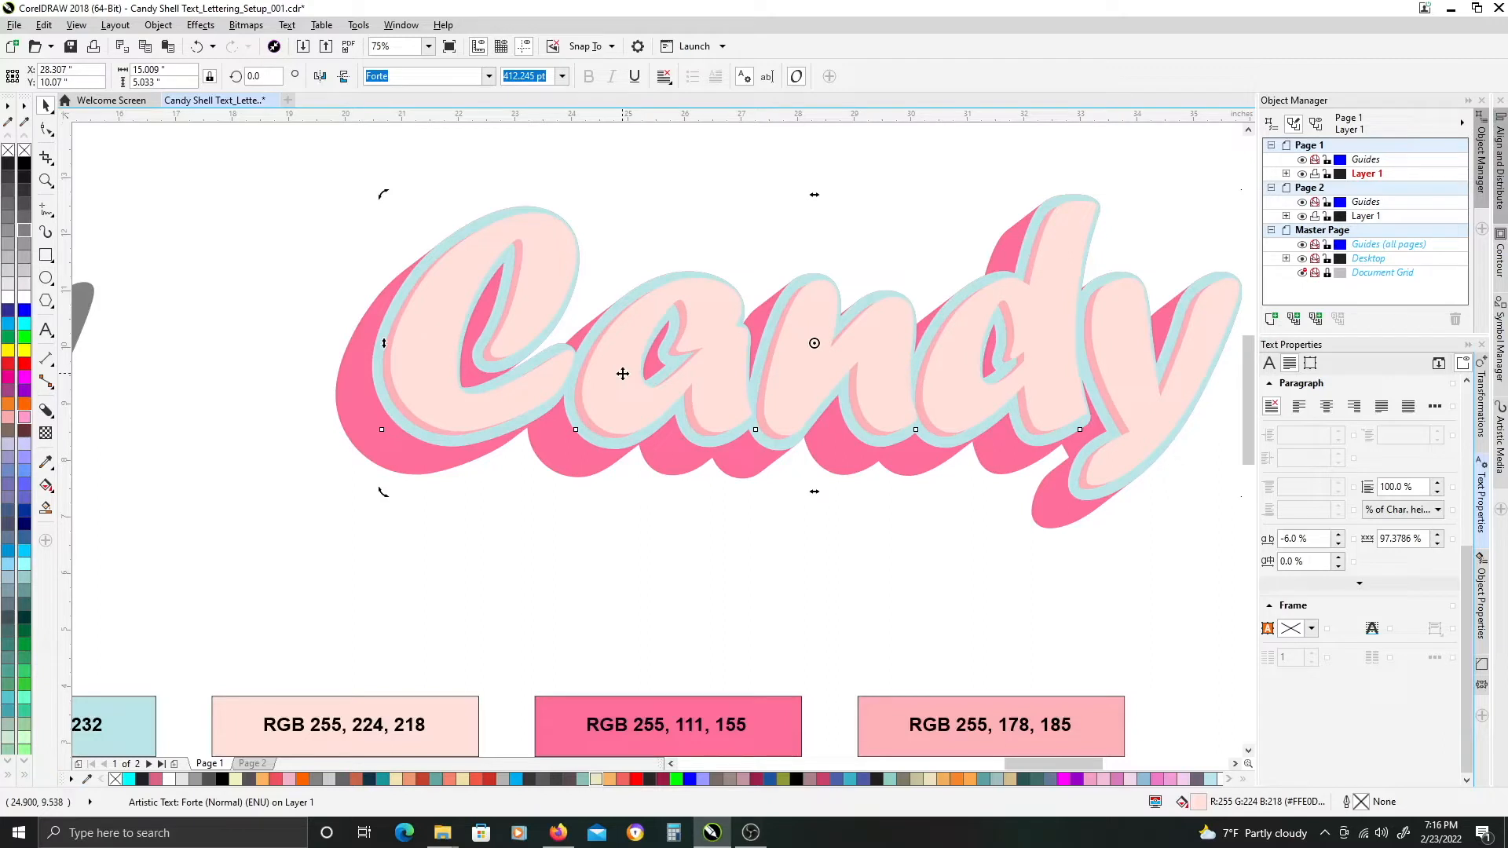
# Copy the fill of the dark pink RGB 255, 111, 155 square swatch onto the light pink Candy text beneath the pale pink copy.
pyautogui.moveTo(535, 400); pyautogui.dragTo(613, 346)
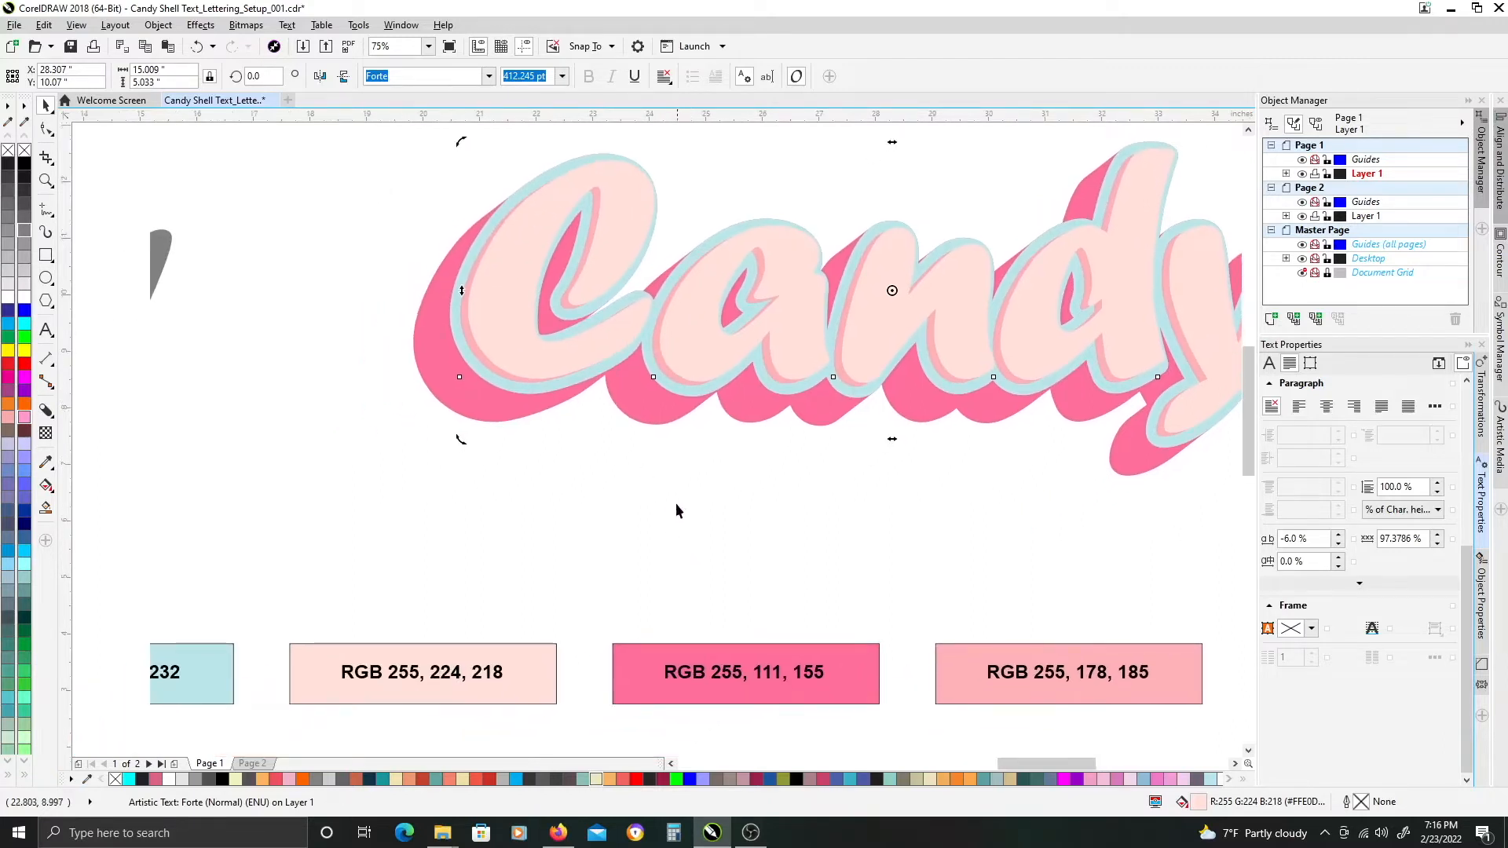
pyautogui.click(640, 667)
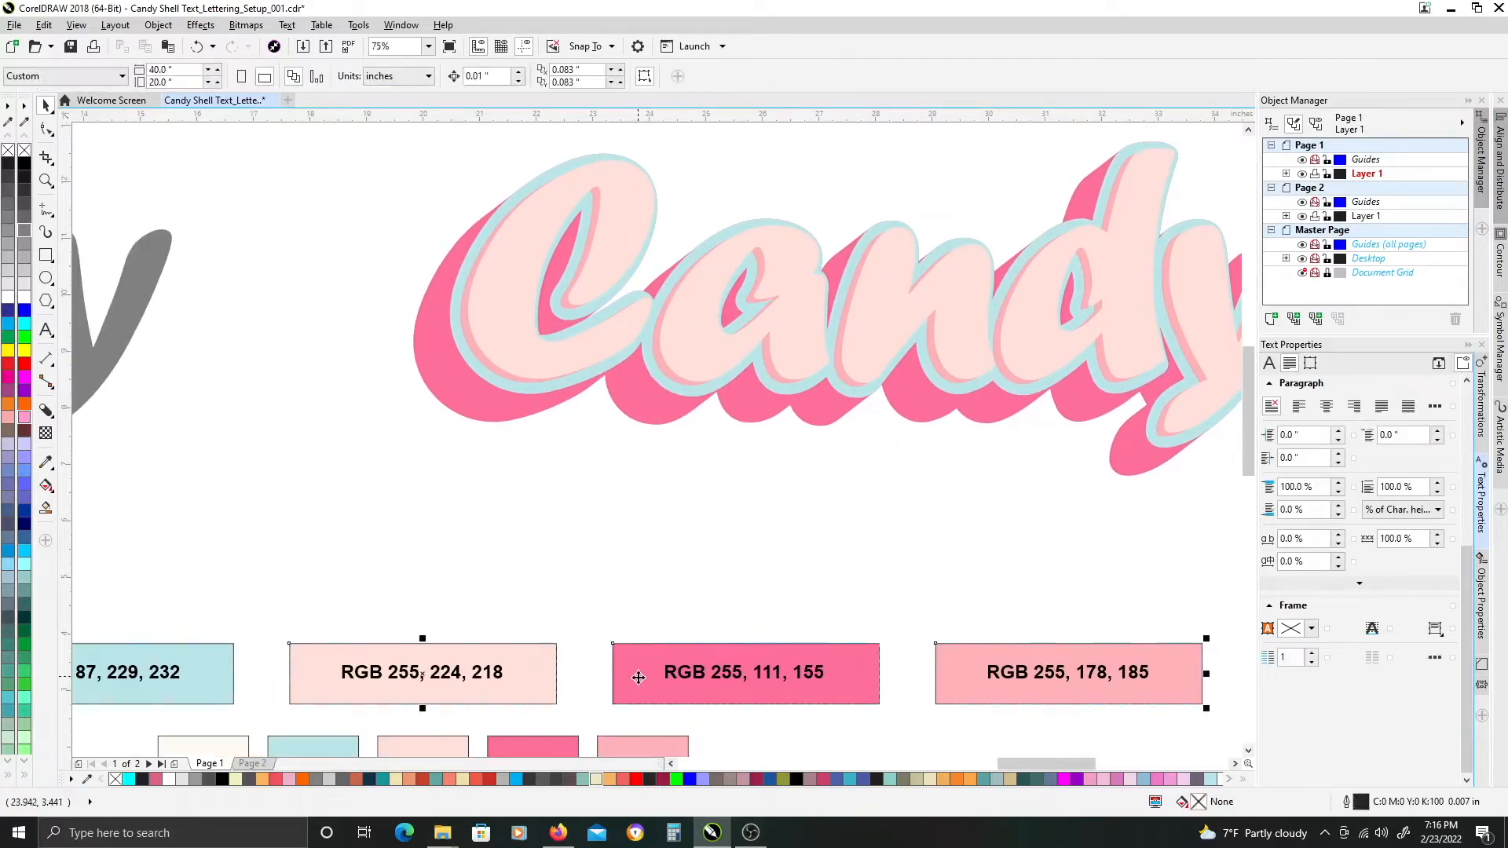
pyautogui.moveTo(571, 574); pyautogui.dragTo(588, 540)
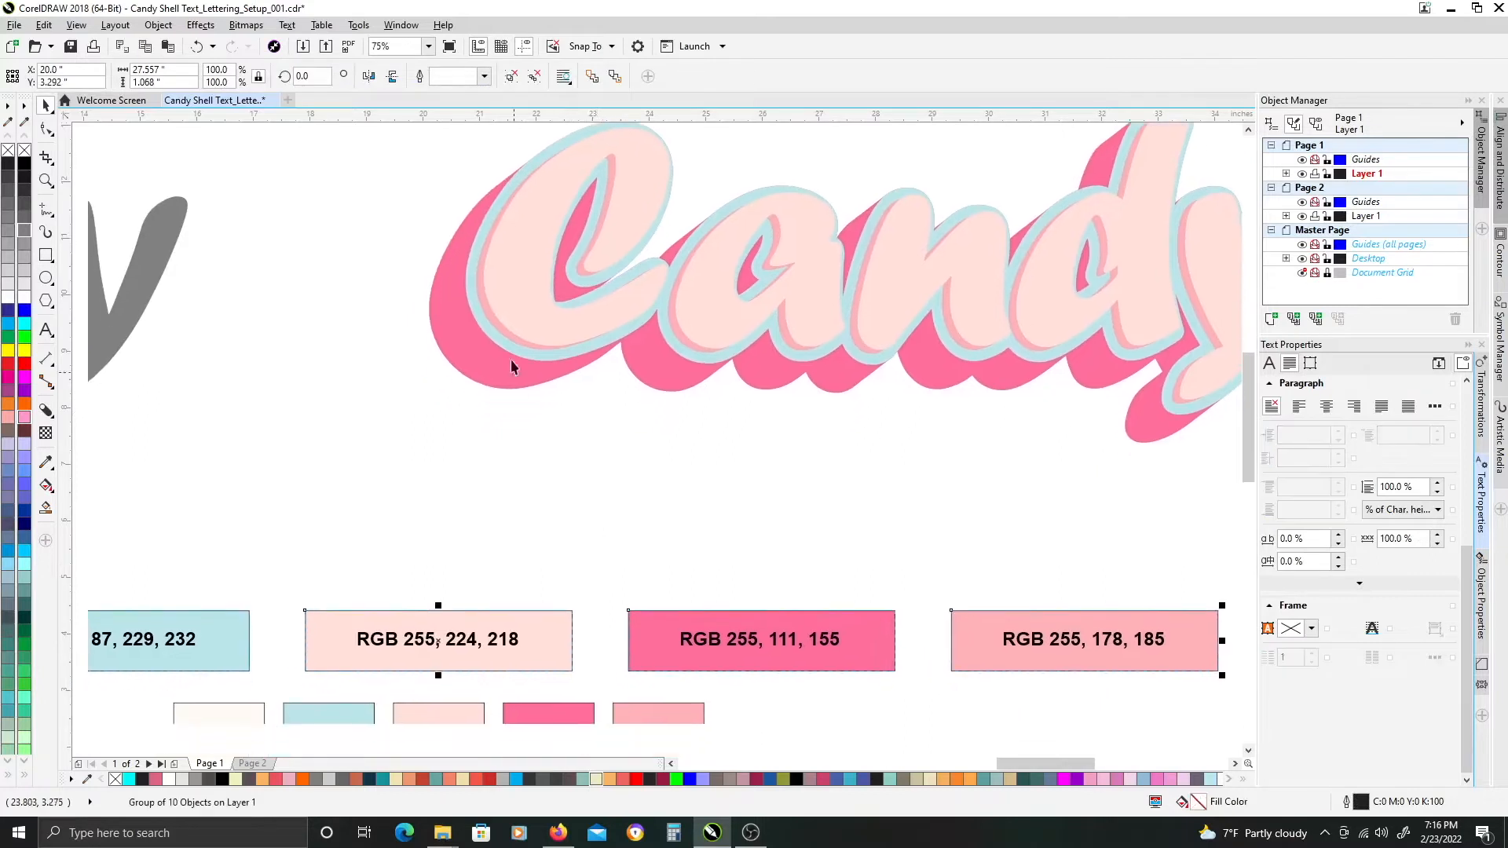
pyautogui.click(488, 311)
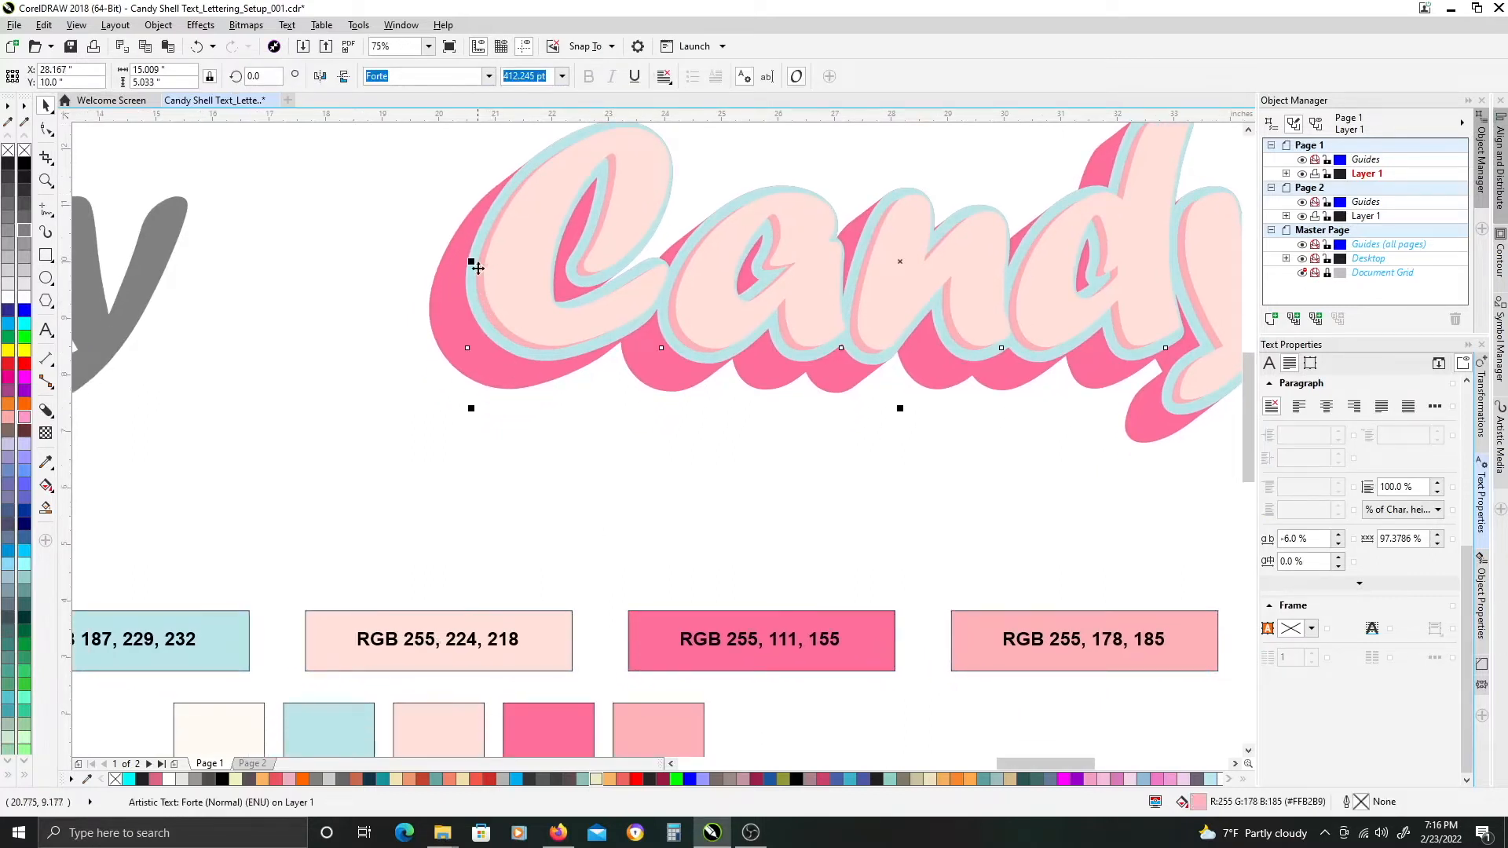
pyautogui.click(546, 731)
pyautogui.moveTo(546, 730); pyautogui.dragTo(487, 305)
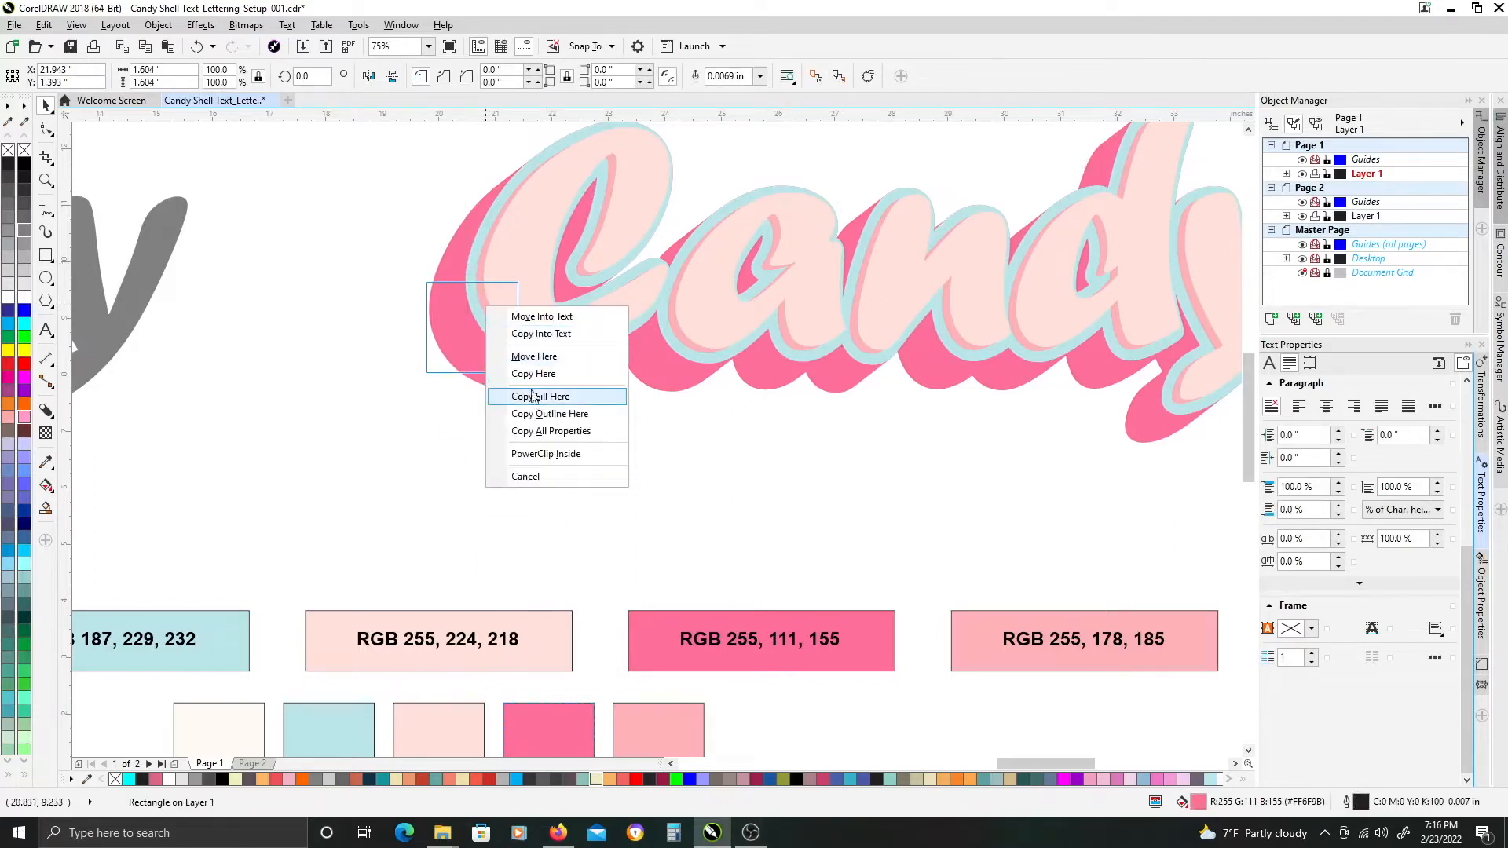
pyautogui.click(532, 395)
pyautogui.click(487, 317)
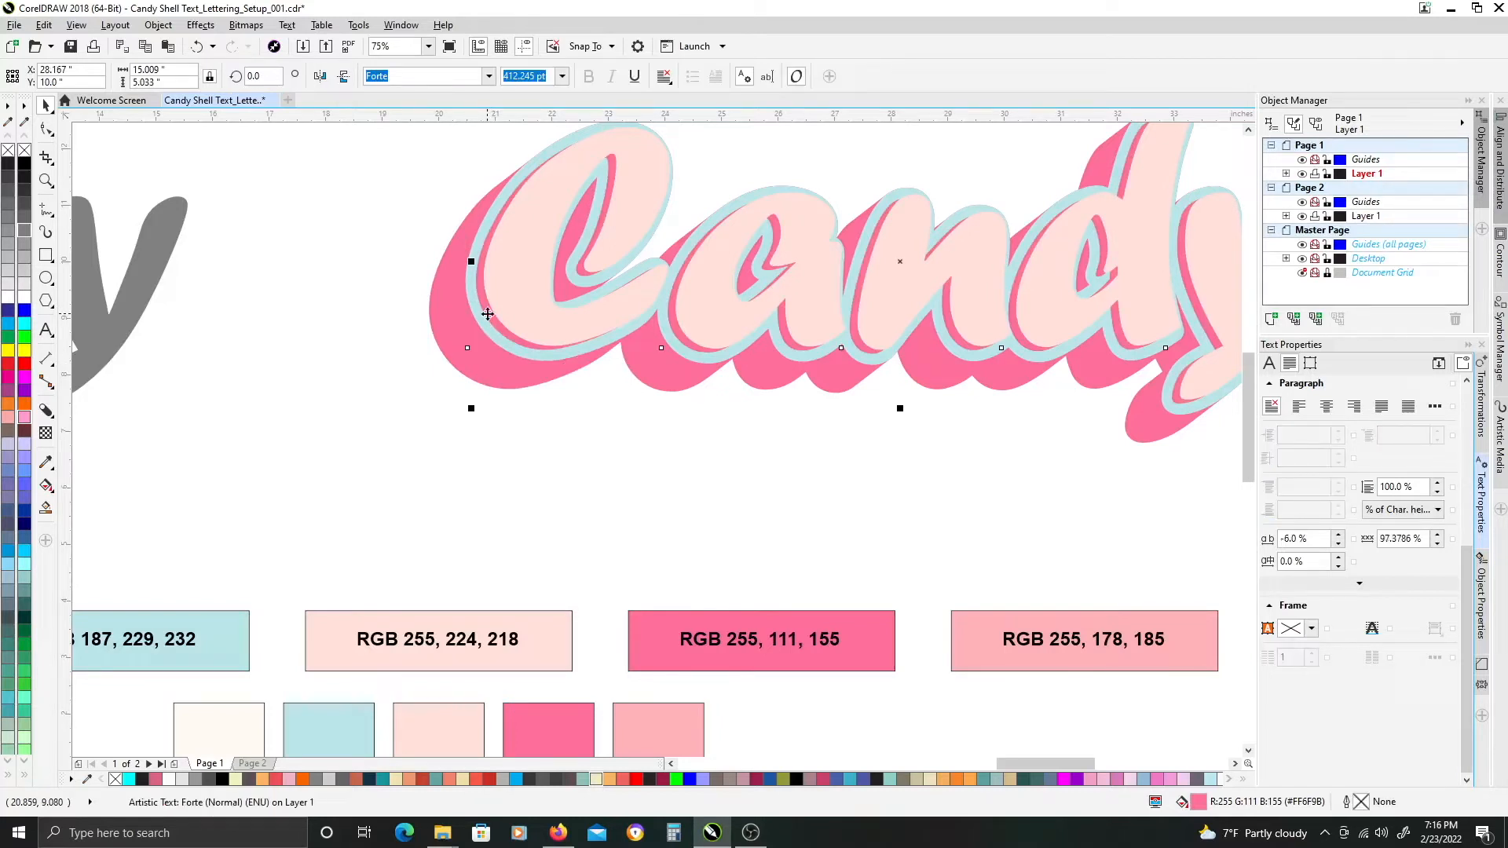
# Darken the fill of the dark pink Candy text beneath the pale copy to RGB 163, 72, 99.
pyautogui.hotkey('shift', 'F11')
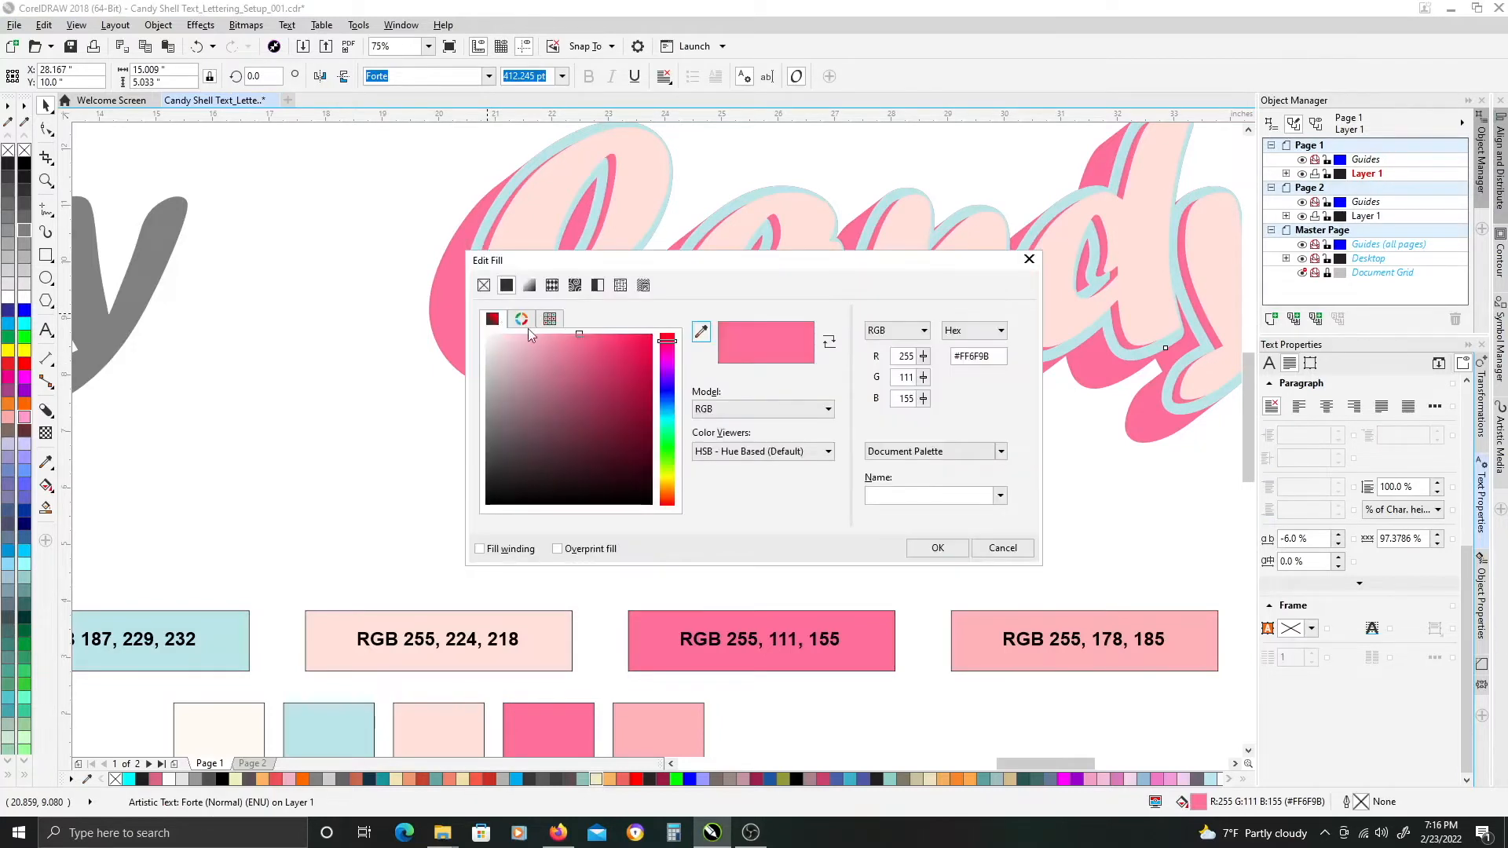
pyautogui.moveTo(635, 258); pyautogui.dragTo(614, 266)
pyautogui.moveTo(558, 348); pyautogui.dragTo(557, 406)
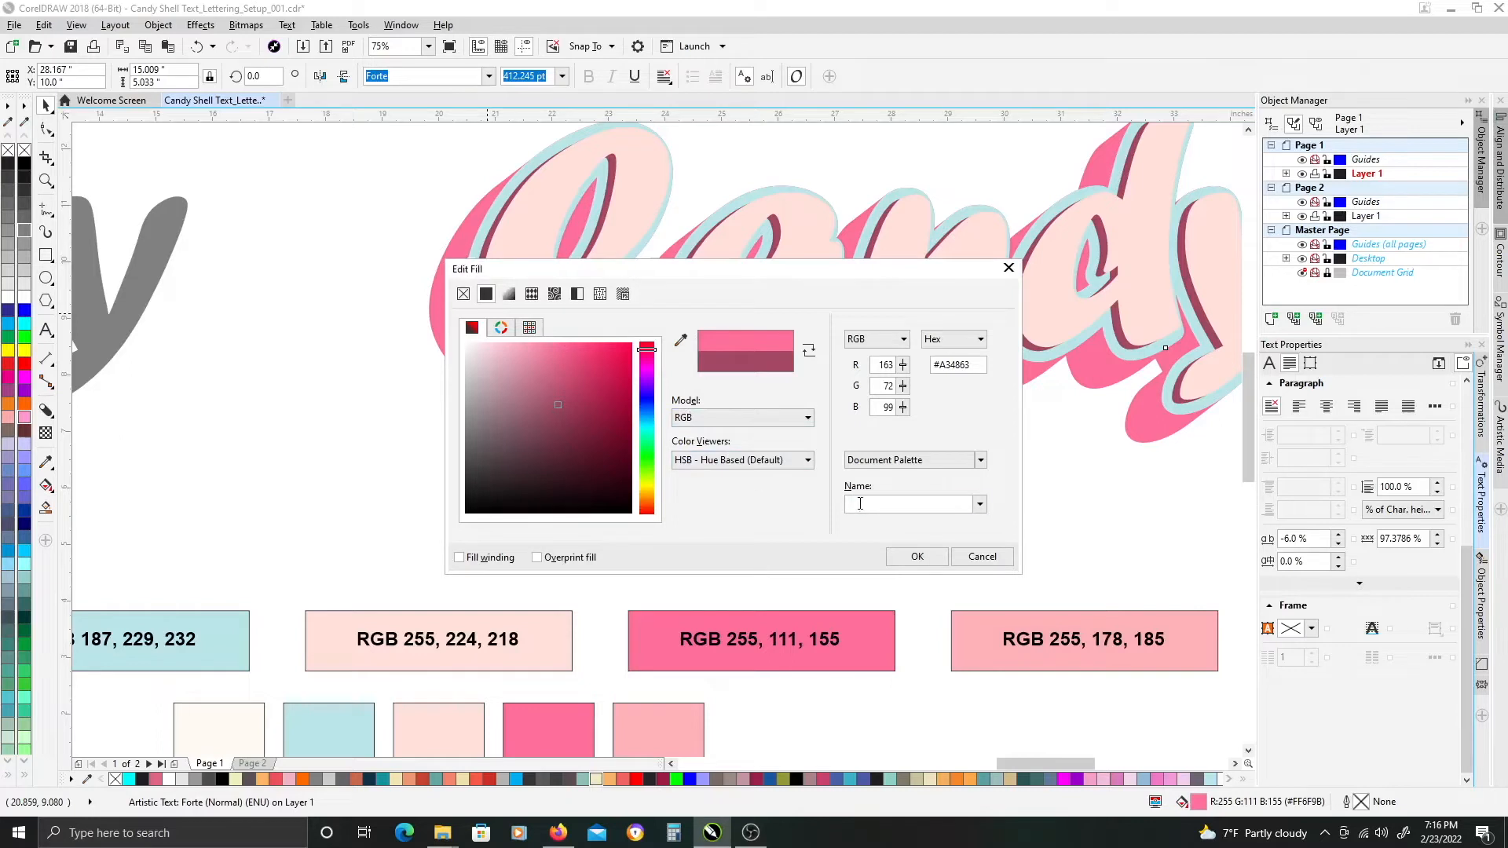
pyautogui.click(929, 558)
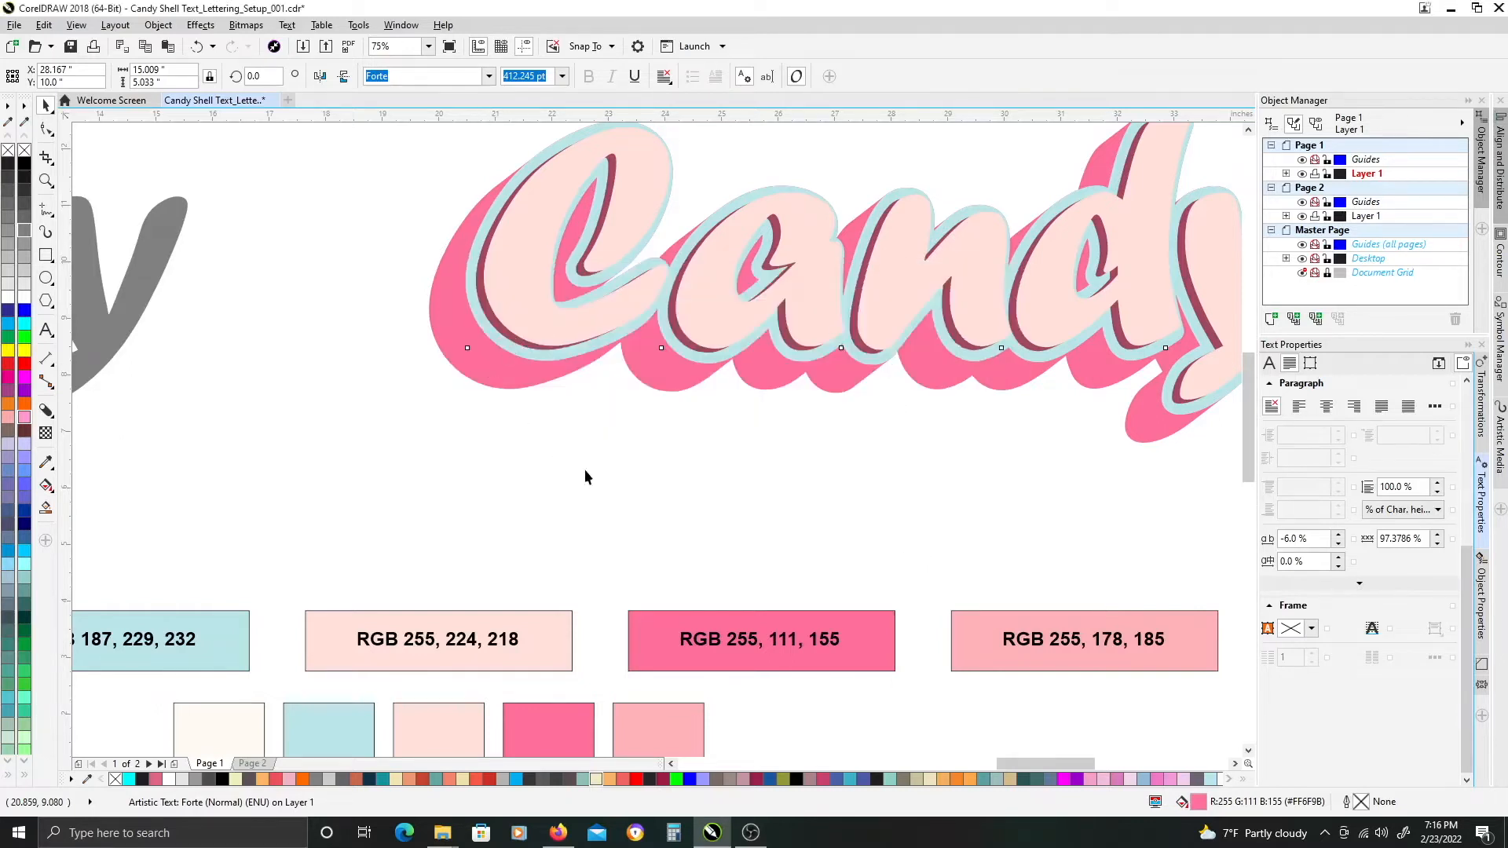
pyautogui.click(728, 459)
# Draw an ellipse about 21.56 in wide and 5 in high across the lower half of the layered Candy lettering and raise it slightly.
pyautogui.hscroll(2, 734, 458)
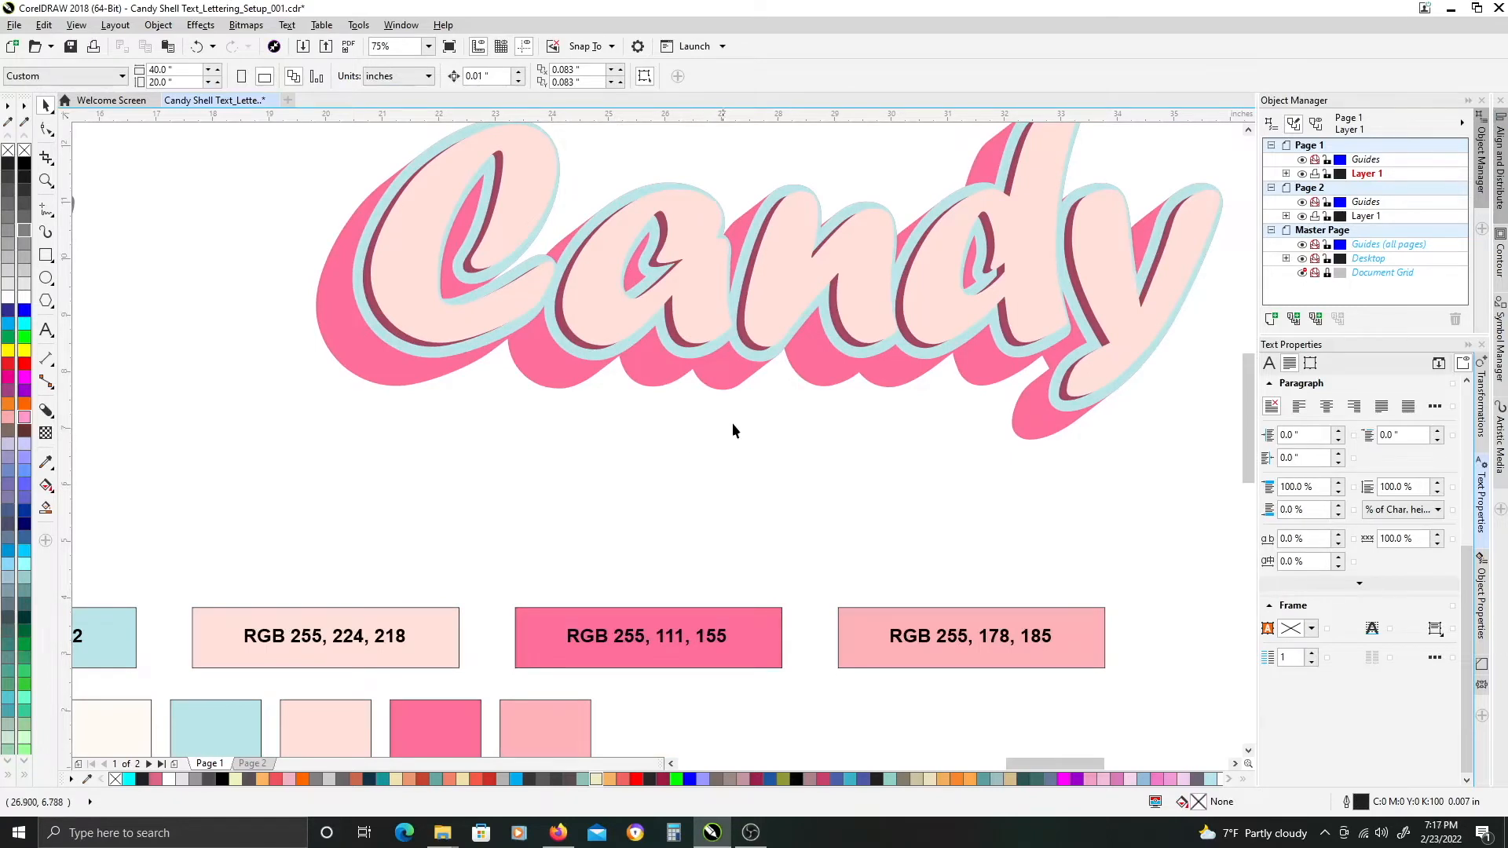
pyautogui.scroll(-2, 723, 432)
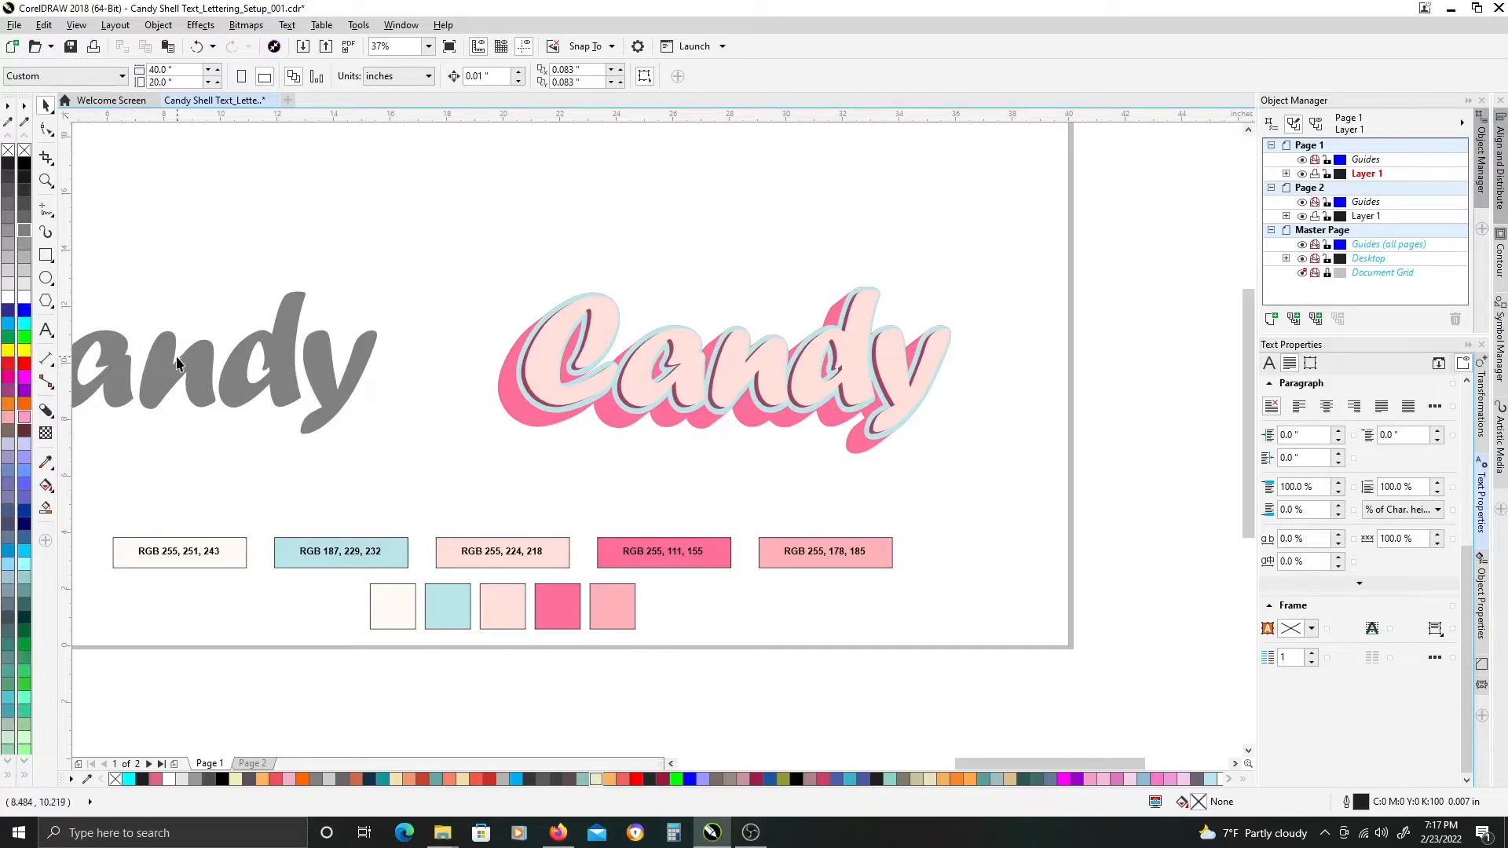
pyautogui.click(45, 279)
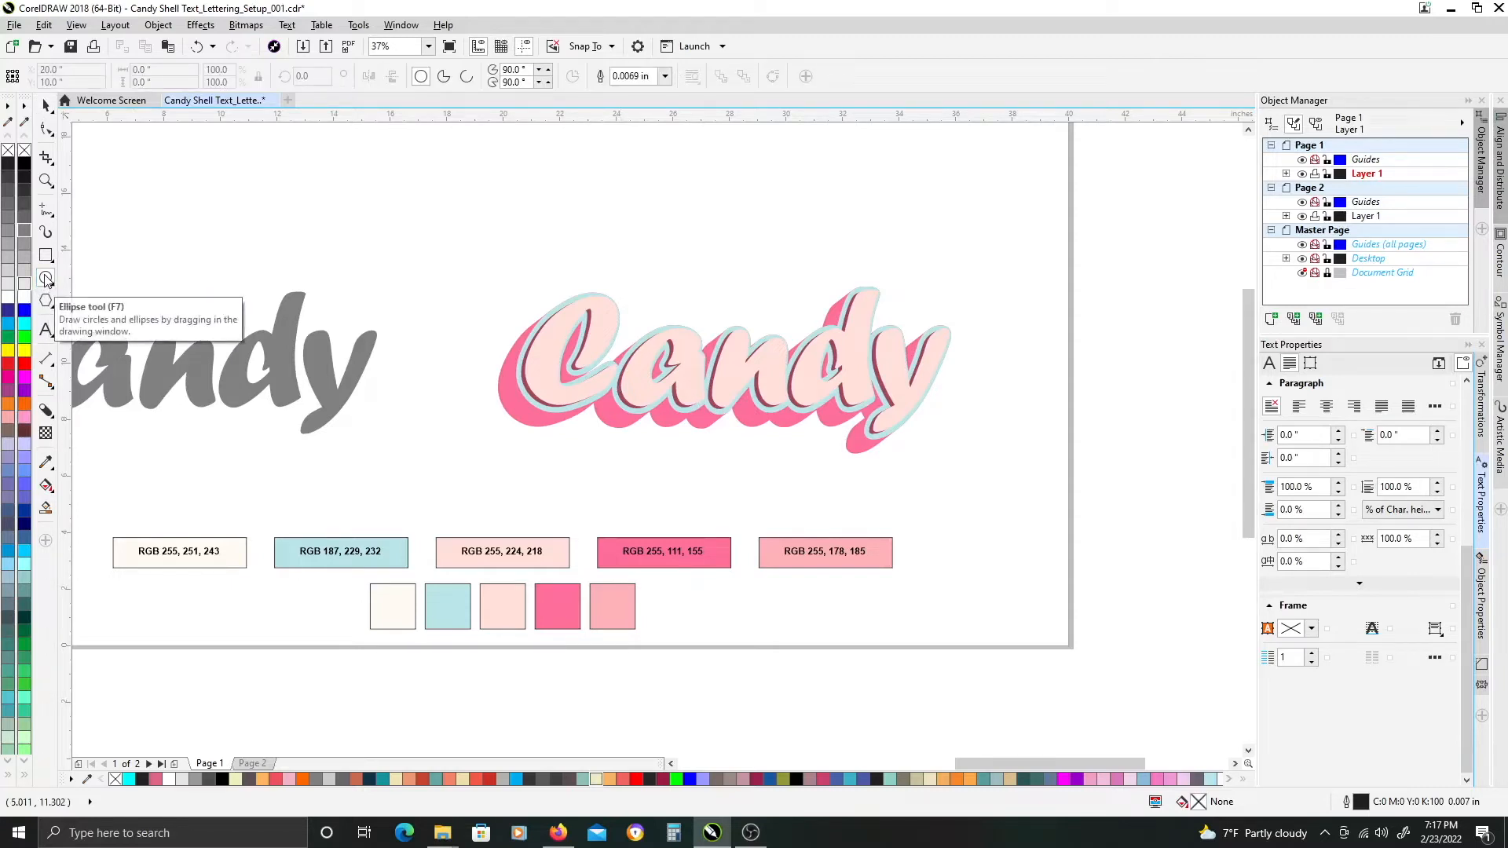
pyautogui.moveTo(417, 508)
pyautogui.mouseDown()
pyautogui.moveTo(979, 407)
pyautogui.moveTo(1031, 362)
pyautogui.mouseUp()
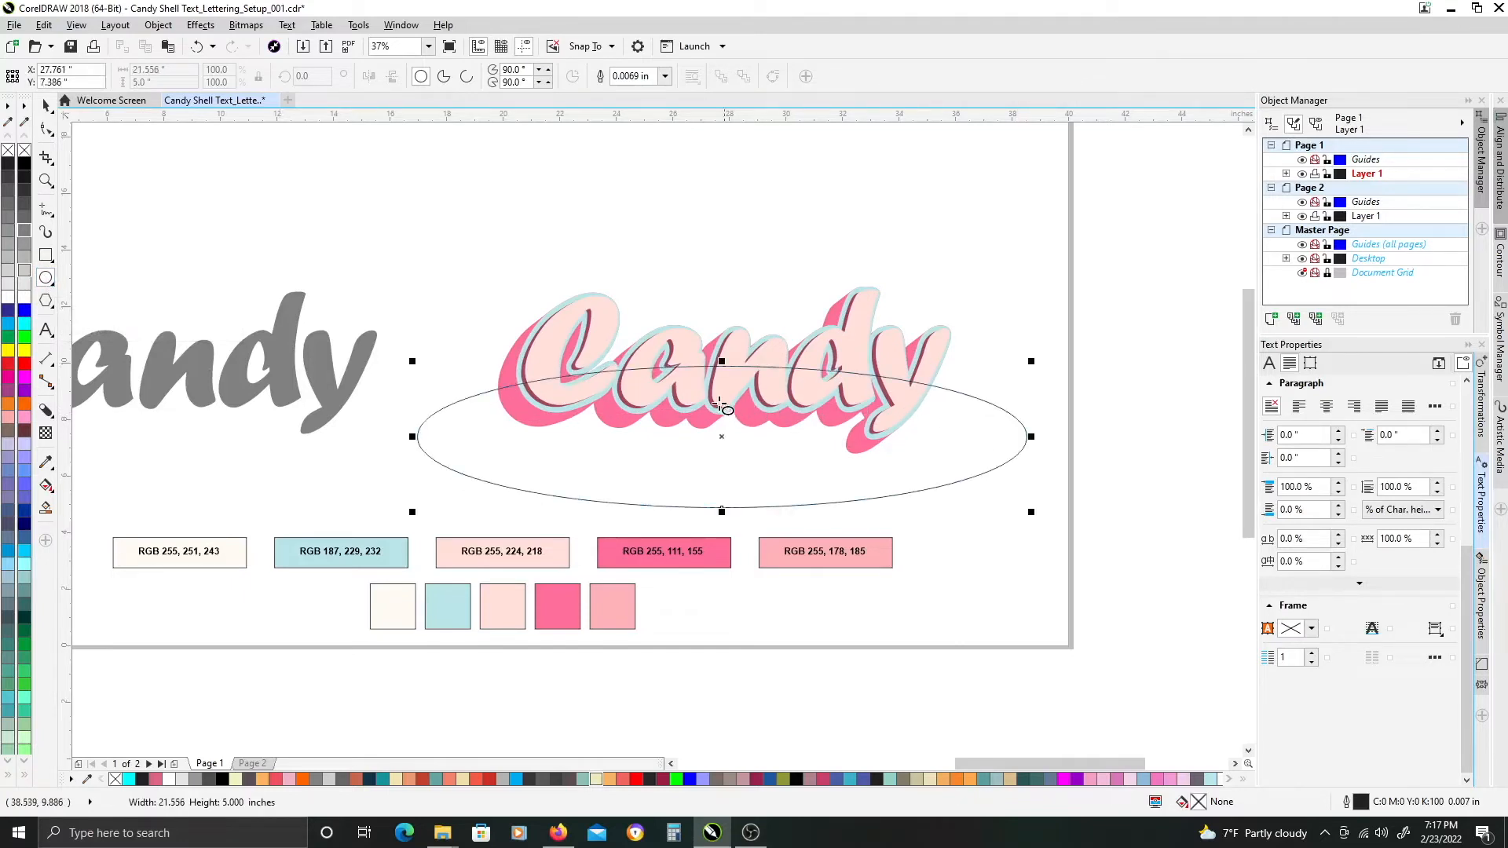
pyautogui.scroll(2, 699, 418)
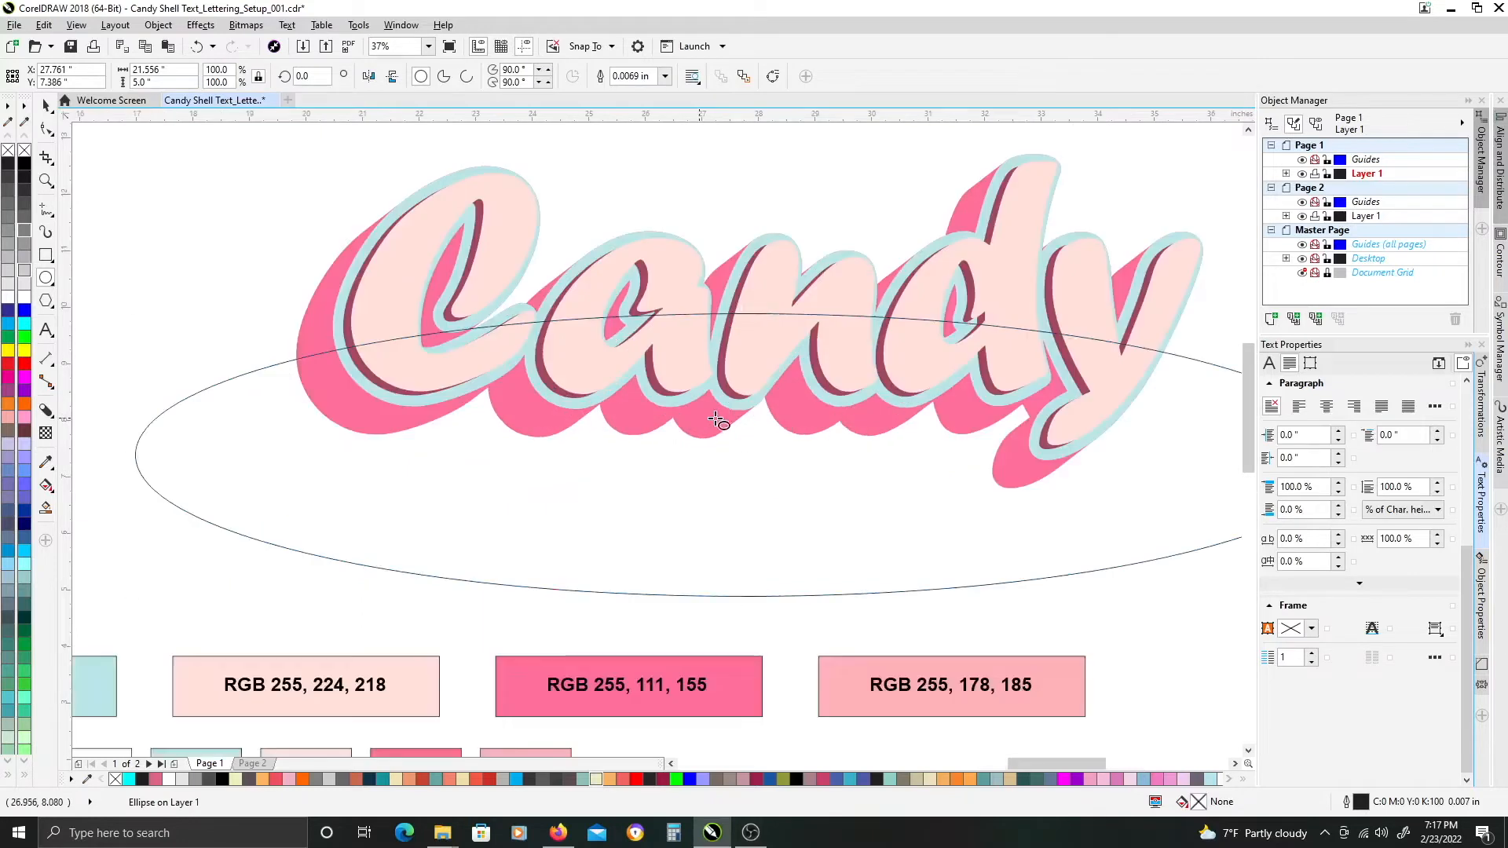
pyautogui.moveTo(862, 399); pyautogui.dragTo(791, 415)
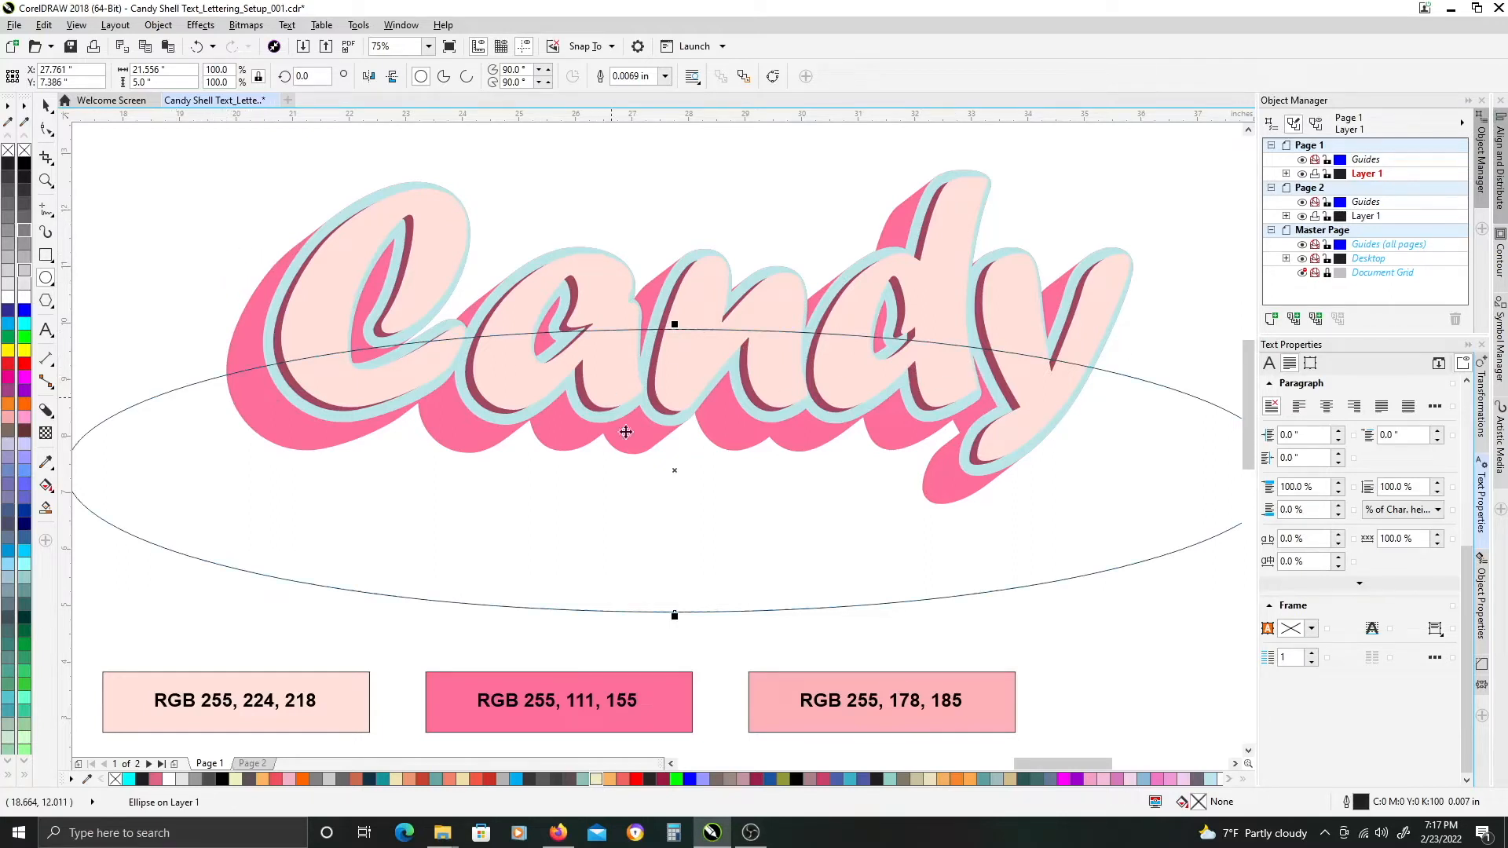
pyautogui.moveTo(667, 475)
pyautogui.mouseDown()
pyautogui.moveTo(683, 475)
pyautogui.moveTo(657, 468)
pyautogui.moveTo(672, 469)
pyautogui.mouseUp()
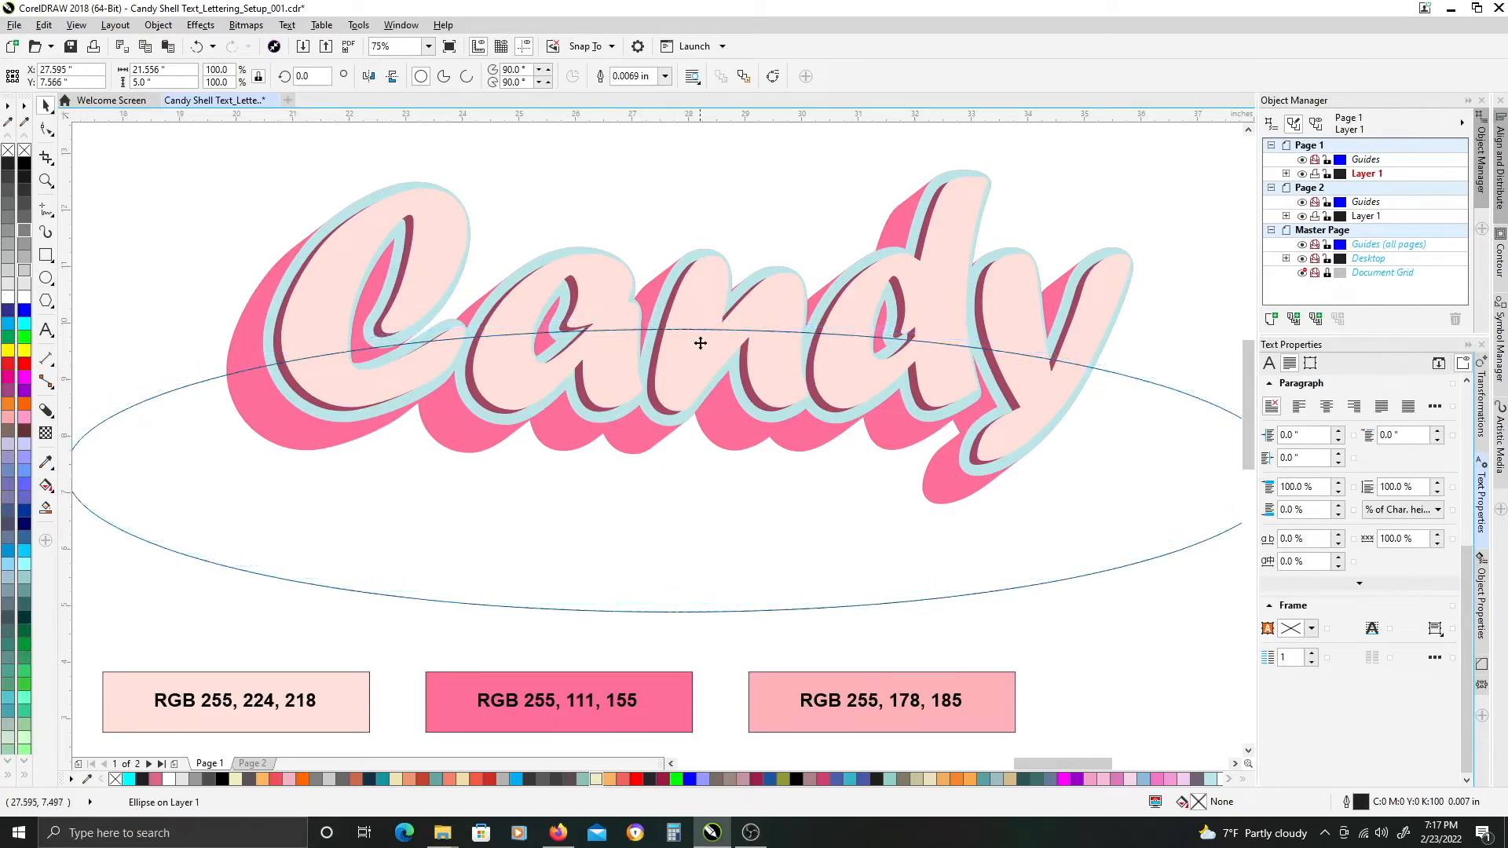
# Centre the ellipse horizontally on the pale pink Candy text and shift it about 1.5 in to the left.
pyautogui.keyDown('shift'); pyautogui.click(697, 302); pyautogui.keyUp('shift')
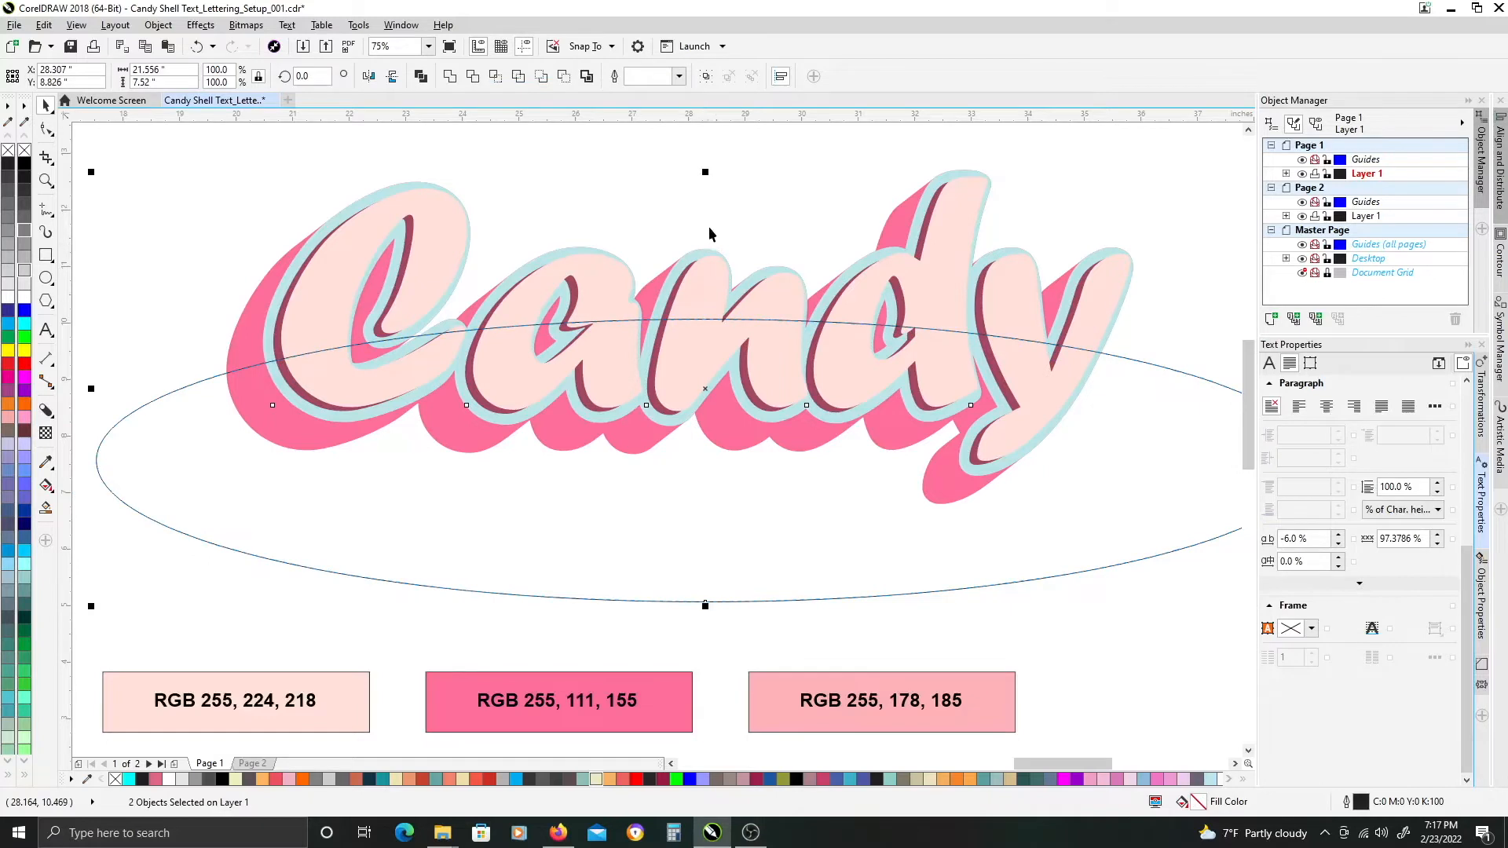
pyautogui.click(657, 322)
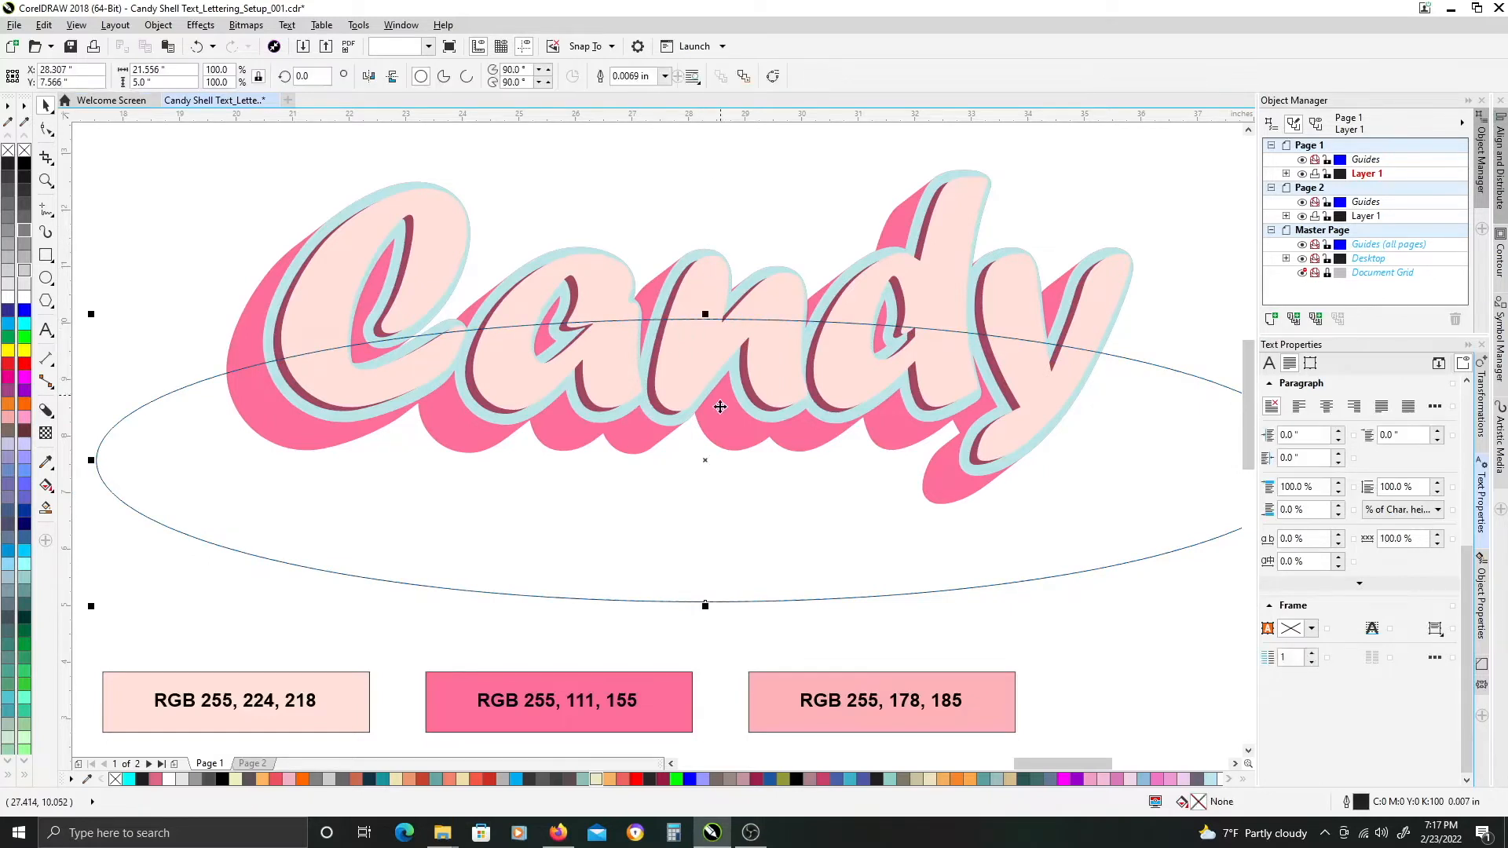
pyautogui.moveTo(704, 465); pyautogui.dragTo(617, 462)
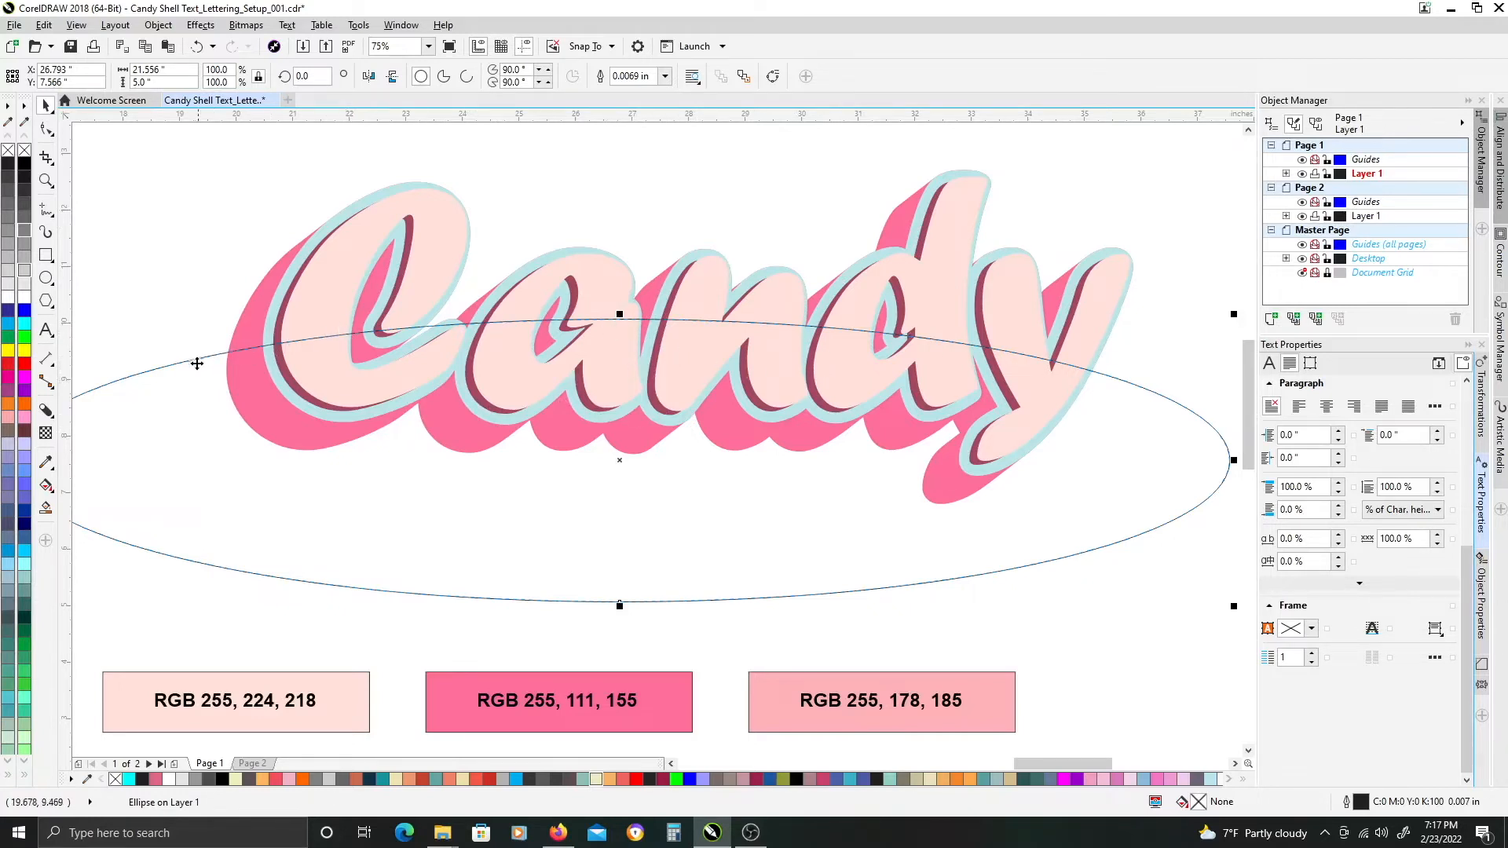
# Intersect the ellipse with the pale pink Candy text to make a separate shape of the lettering's lower part.
pyautogui.click(188, 296)
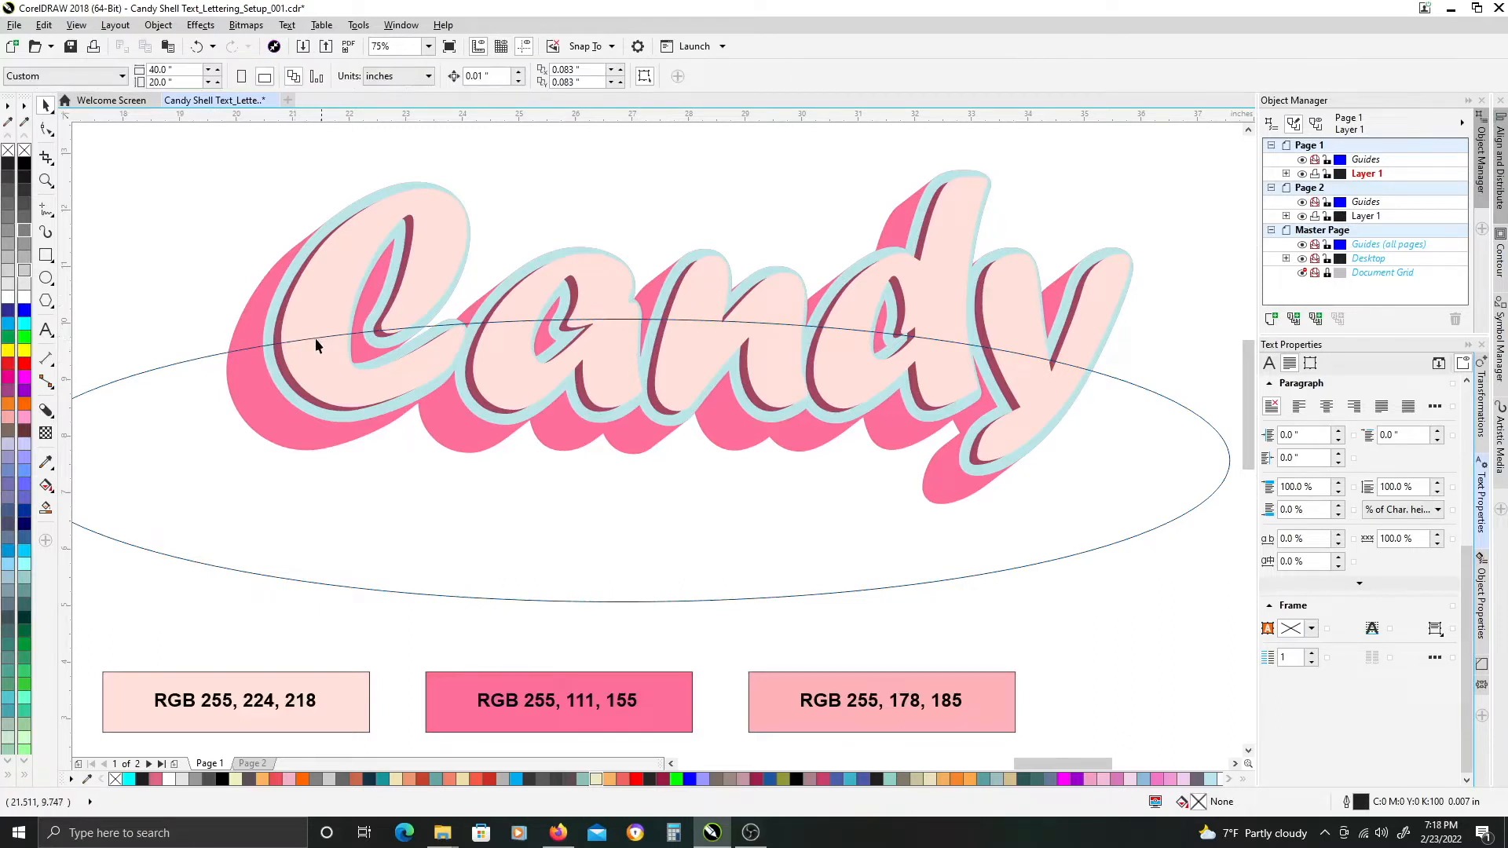
pyautogui.click(214, 355)
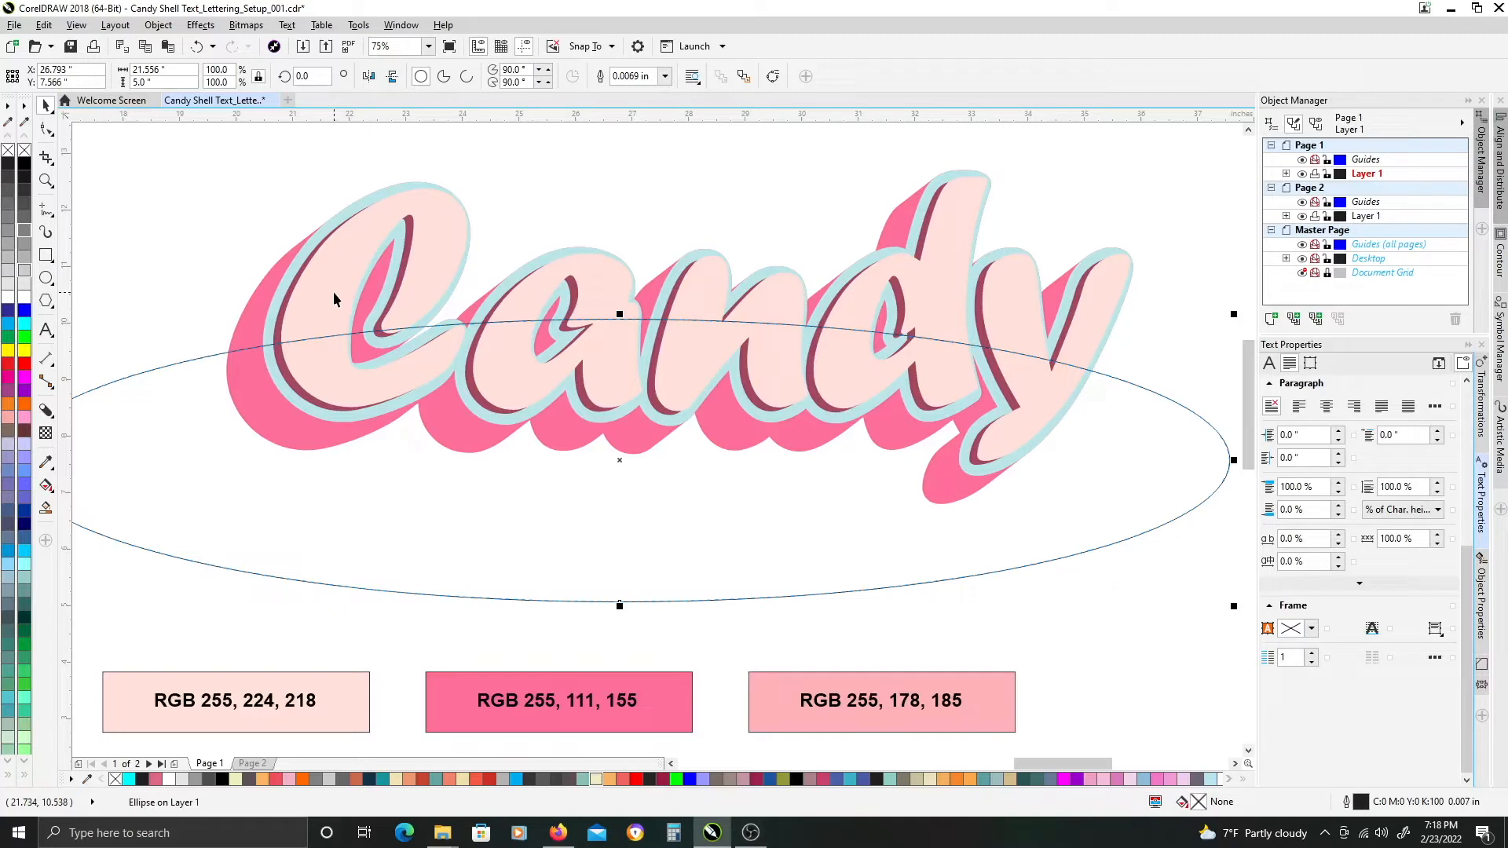
pyautogui.keyDown('shift'); pyautogui.click(333, 290); pyautogui.keyUp('shift')
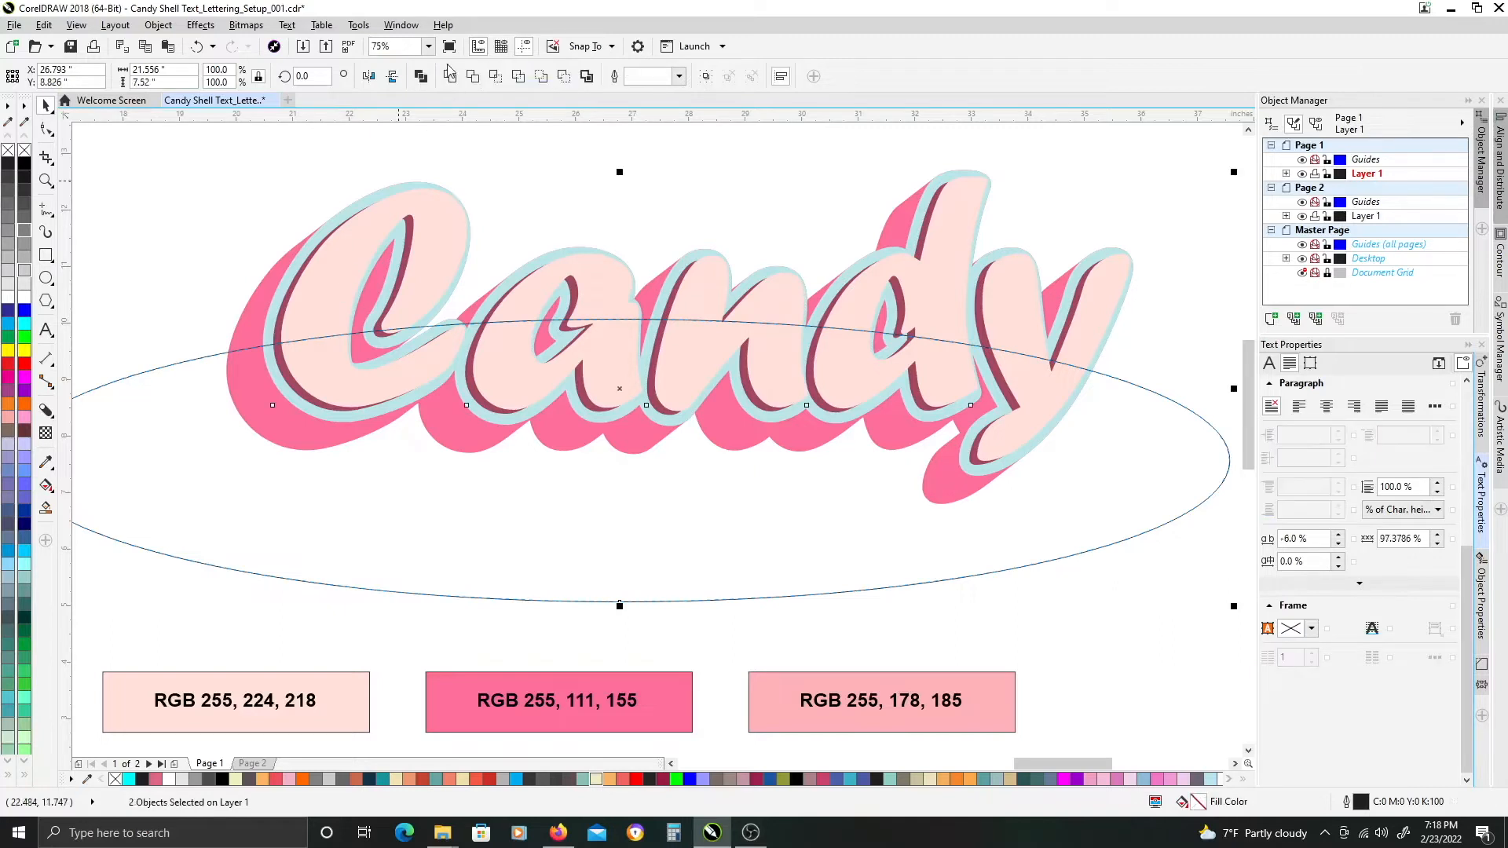
pyautogui.click(497, 81)
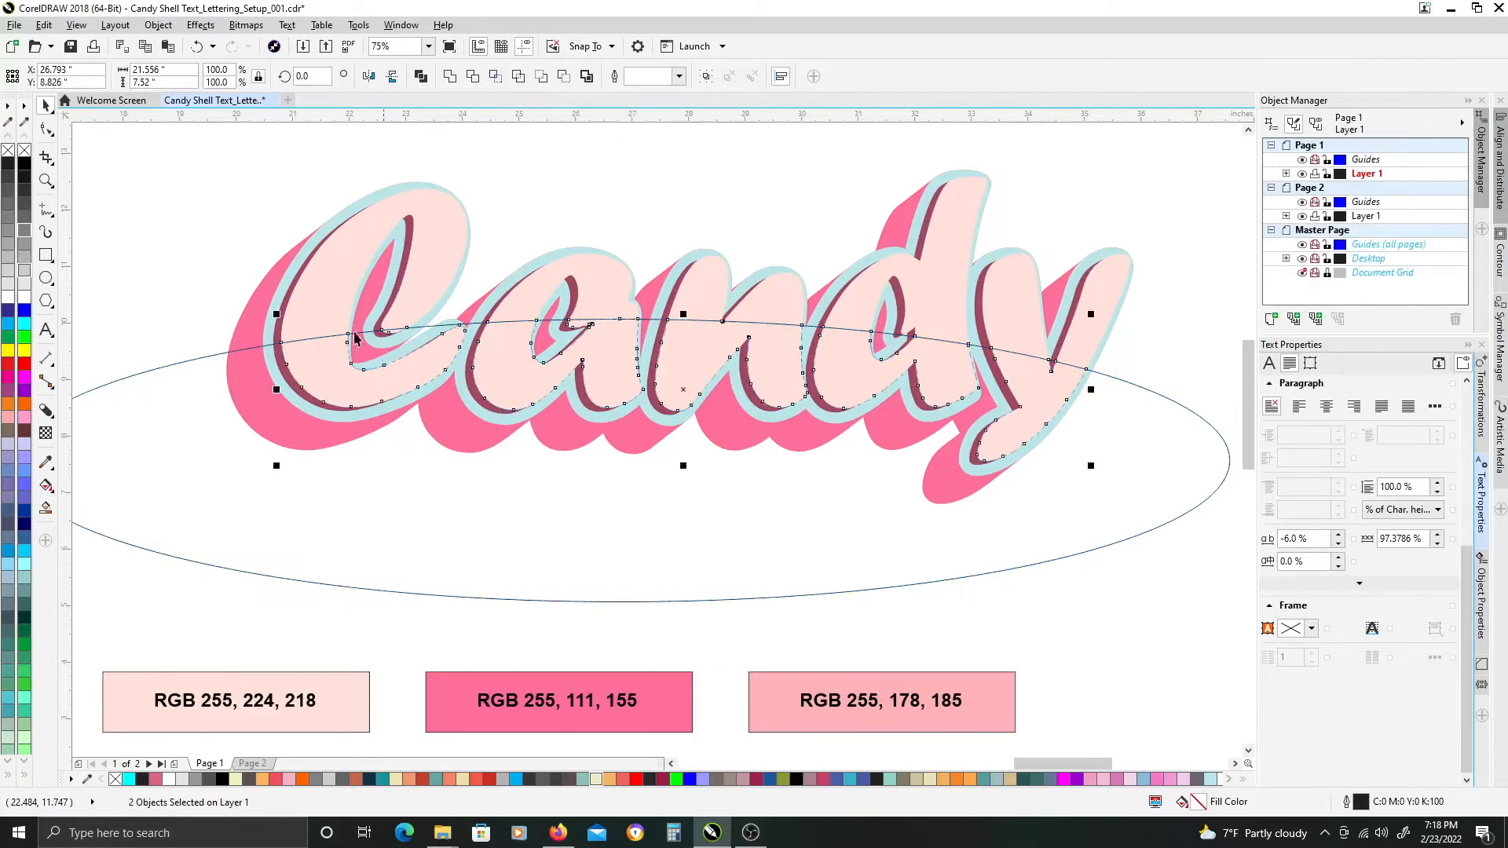
pyautogui.moveTo(326, 362); pyautogui.dragTo(340, 418)
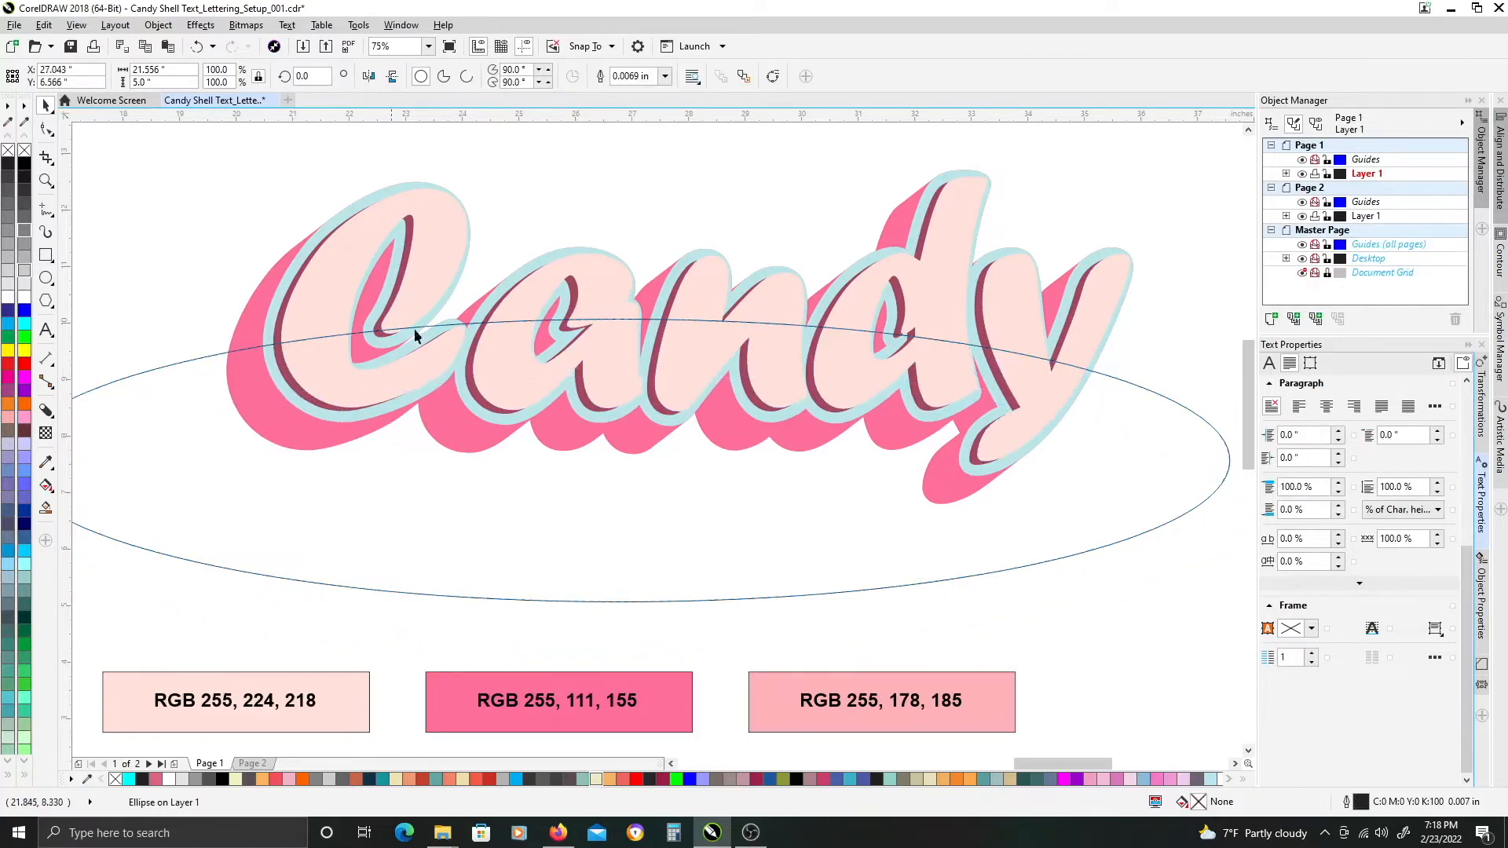
# Pull the intersected lower shape below the Candy lettering to inspect it, and undo the move.
pyautogui.click(554, 183)
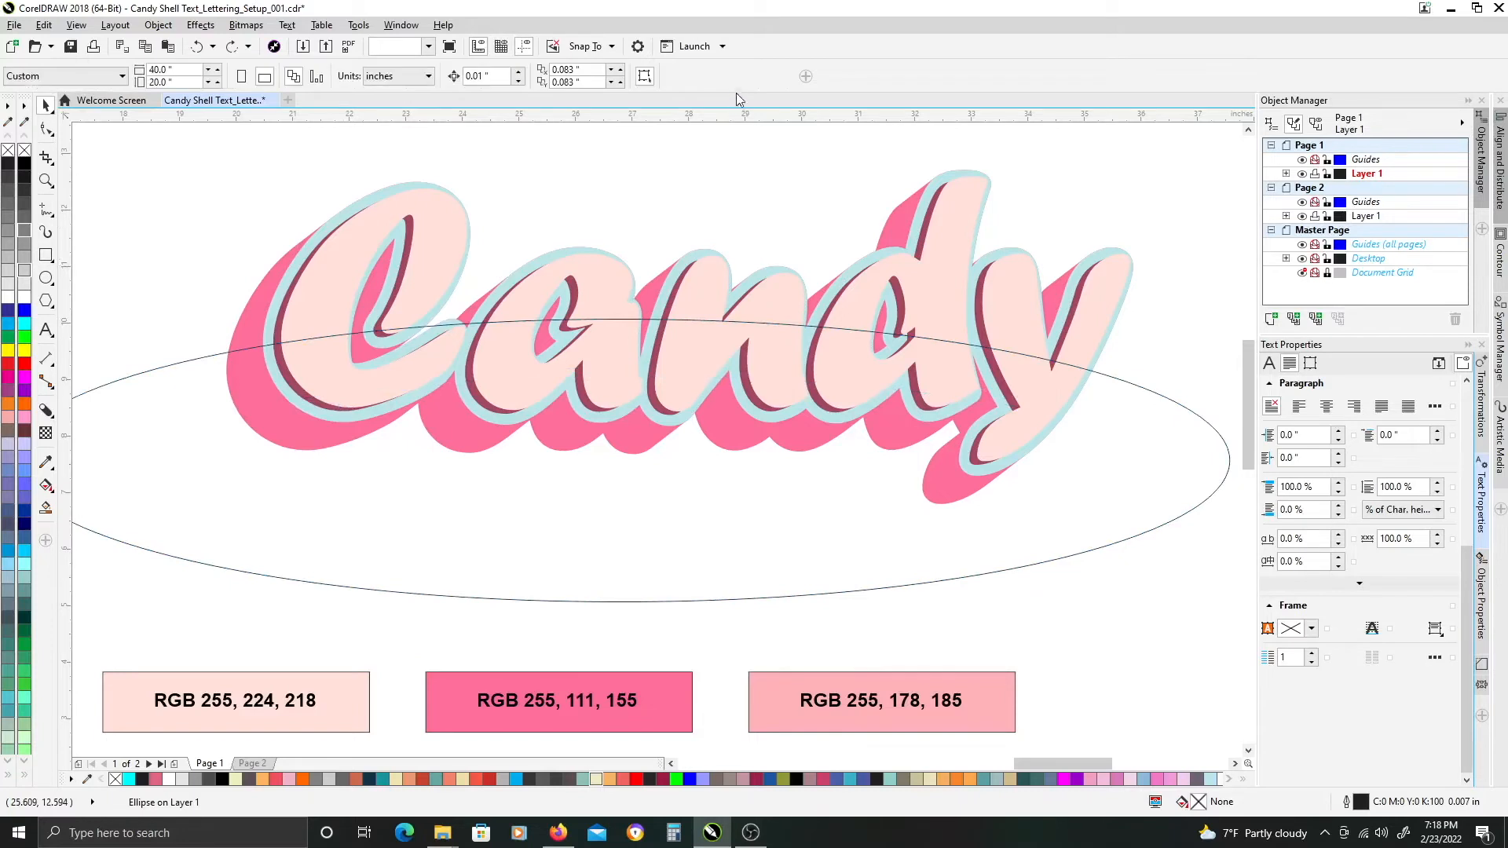
pyautogui.moveTo(505, 350); pyautogui.dragTo(502, 401)
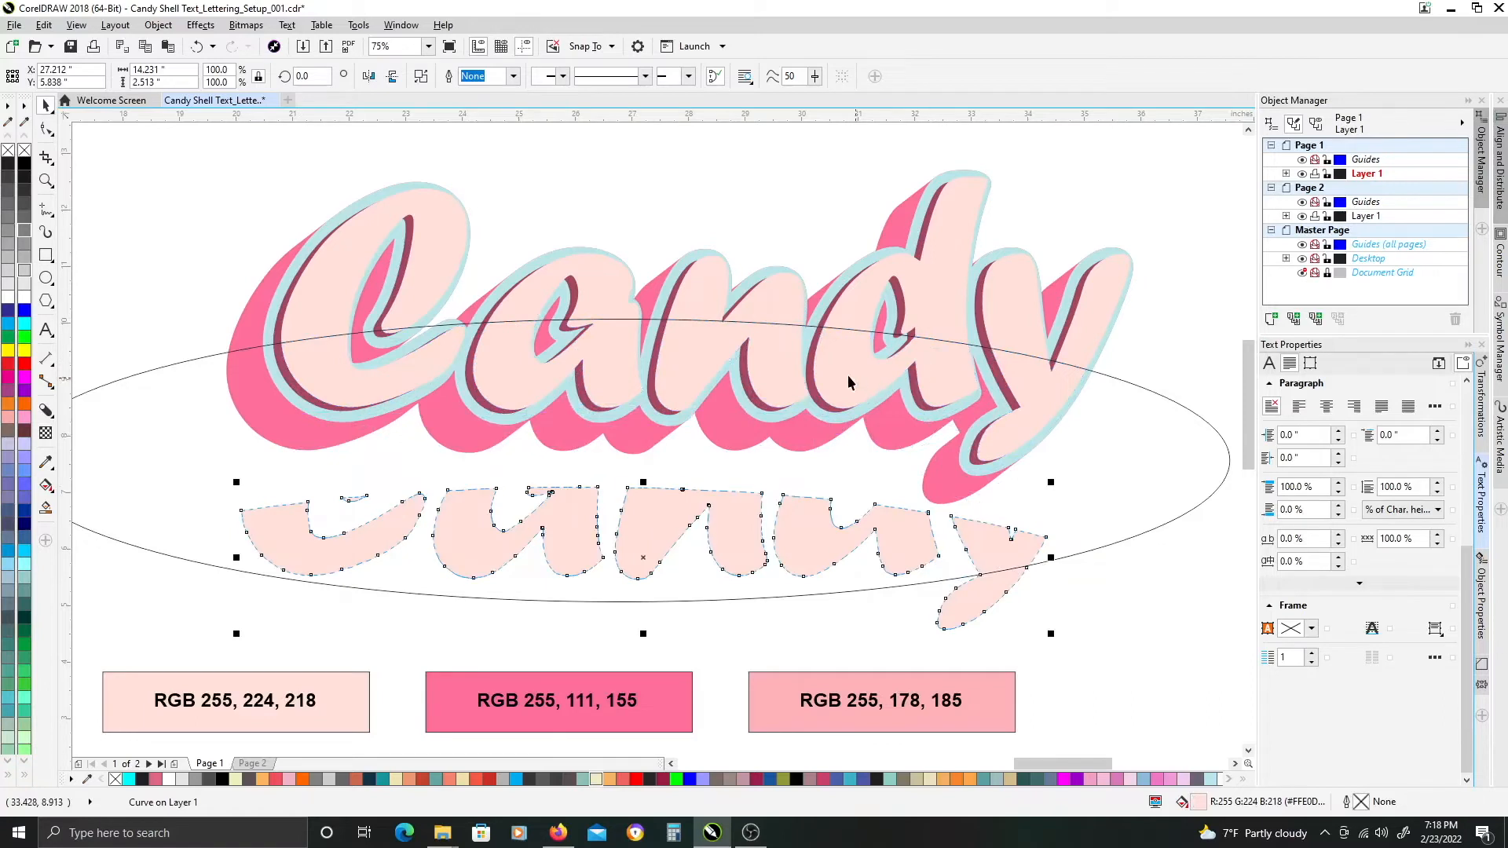
pyautogui.hotkey('ctrl', 'z')
# Copy the RGB 255, 251, 243 swatch's fill onto the lettering's intersected lower shape and delete the ellipse.
pyautogui.moveTo(733, 508); pyautogui.dragTo(777, 419)
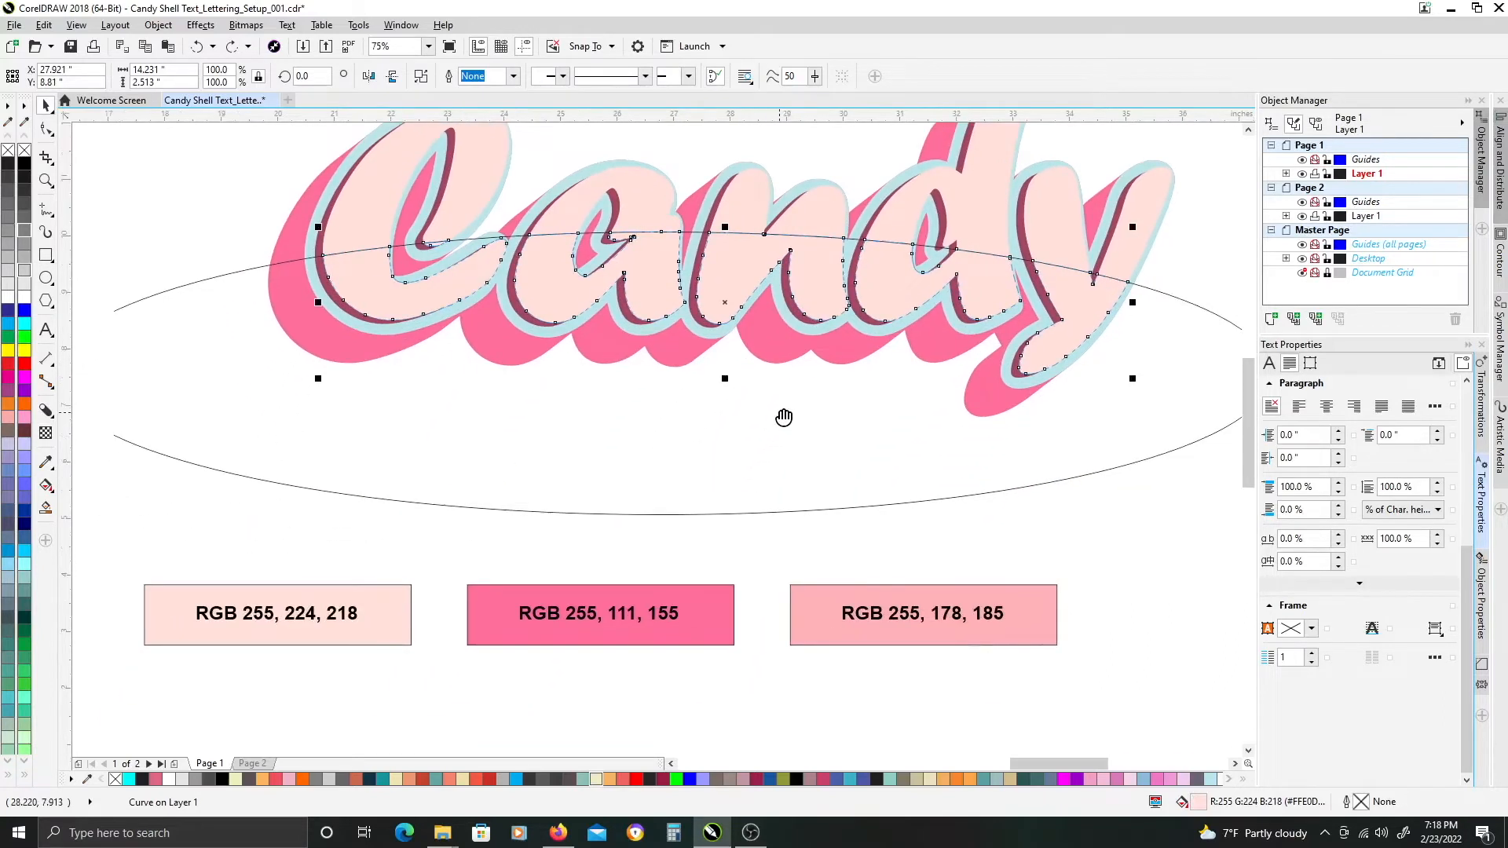
pyautogui.scroll(-1, 502, 535)
pyautogui.moveTo(297, 547); pyautogui.dragTo(367, 552)
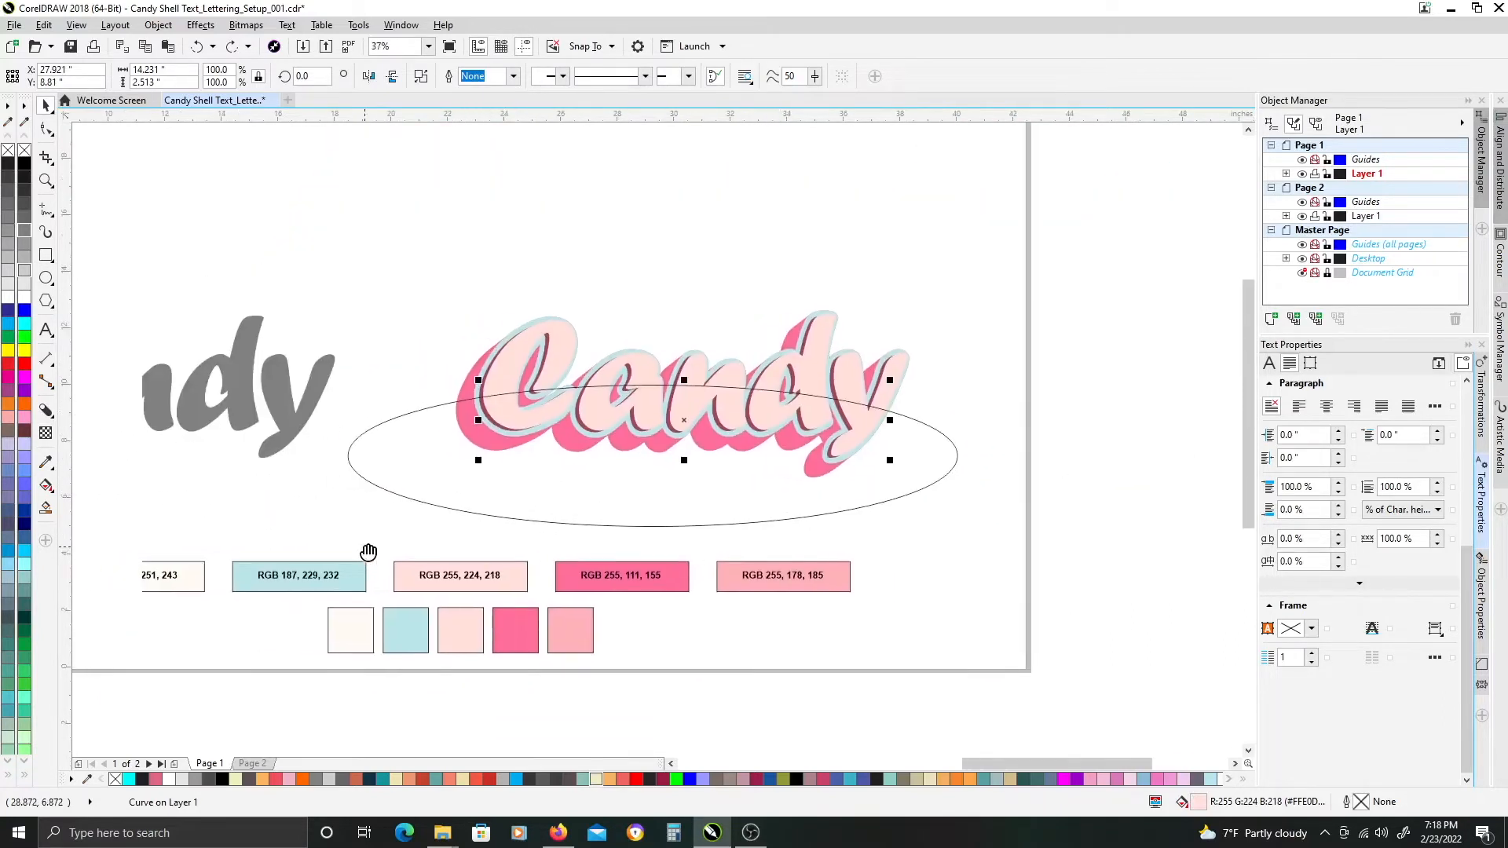
pyautogui.keyDown('shift'); pyautogui.click(351, 628); pyautogui.keyUp('shift')
pyautogui.click(351, 628)
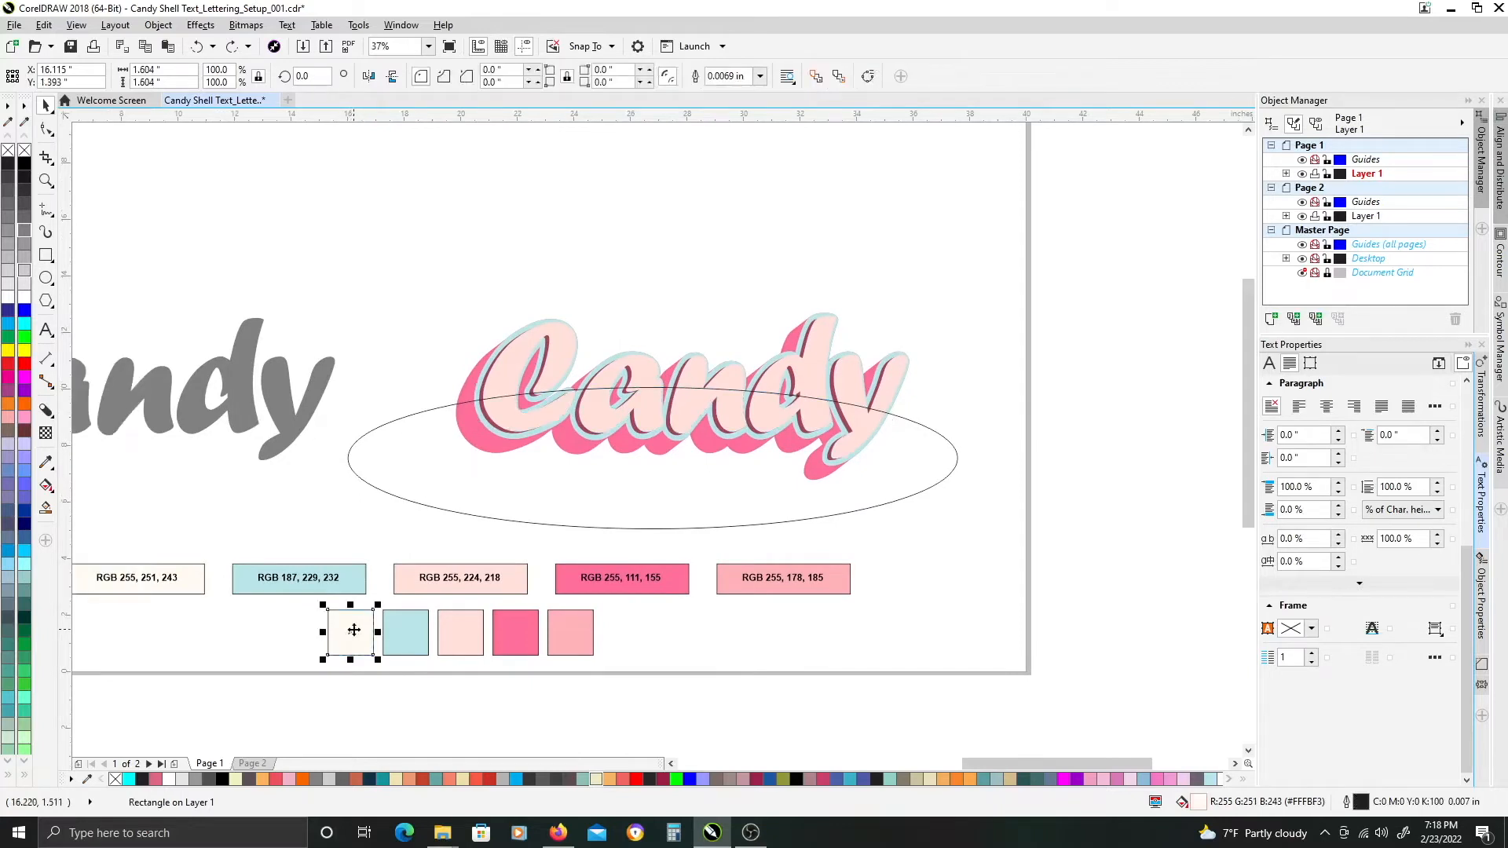
pyautogui.moveTo(348, 629); pyautogui.dragTo(599, 416)
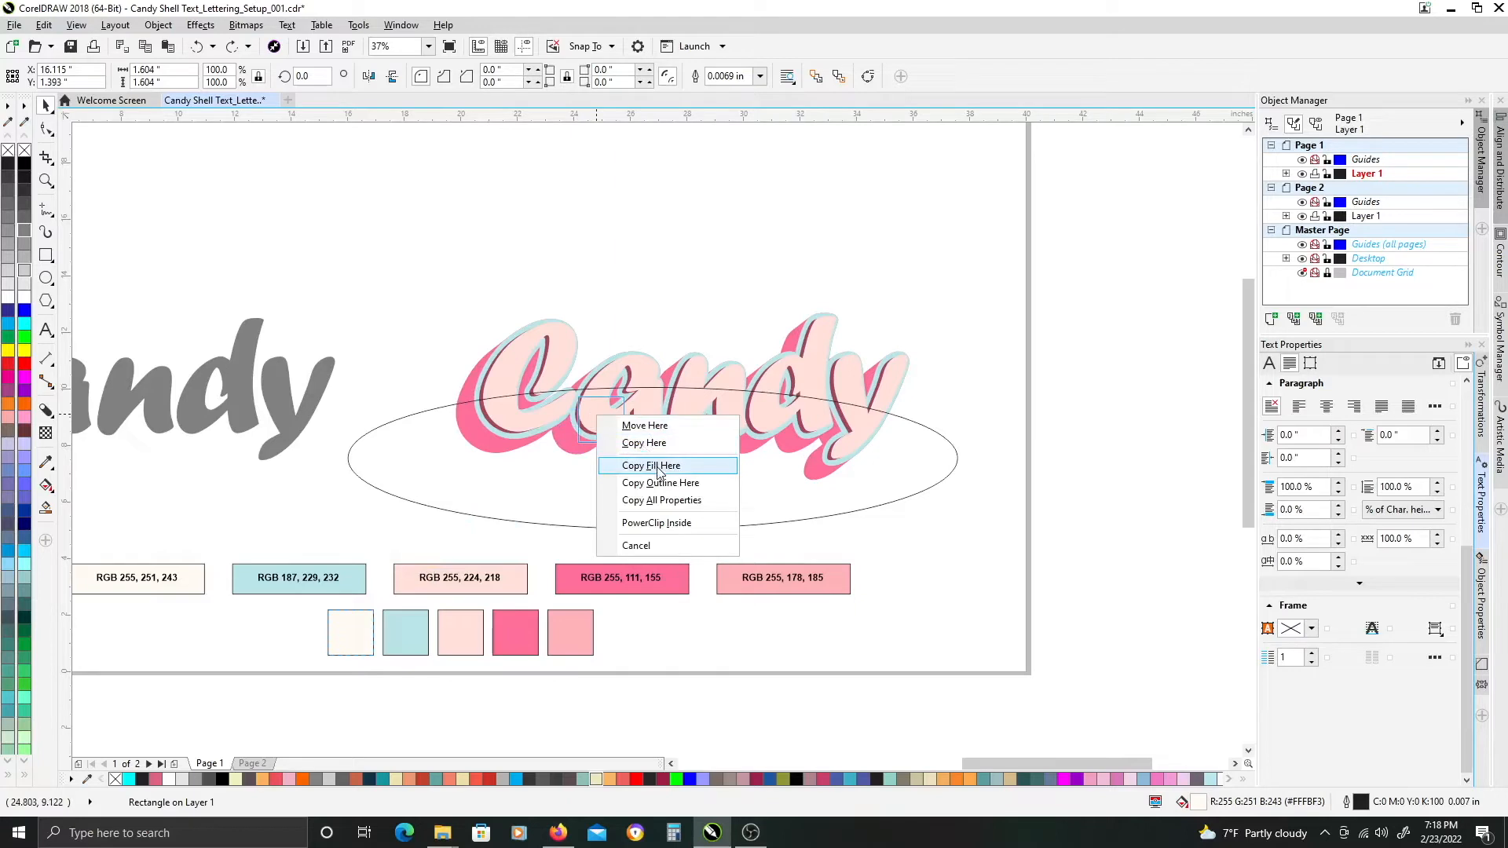
pyautogui.click(653, 466)
pyautogui.scroll(1, 652, 414)
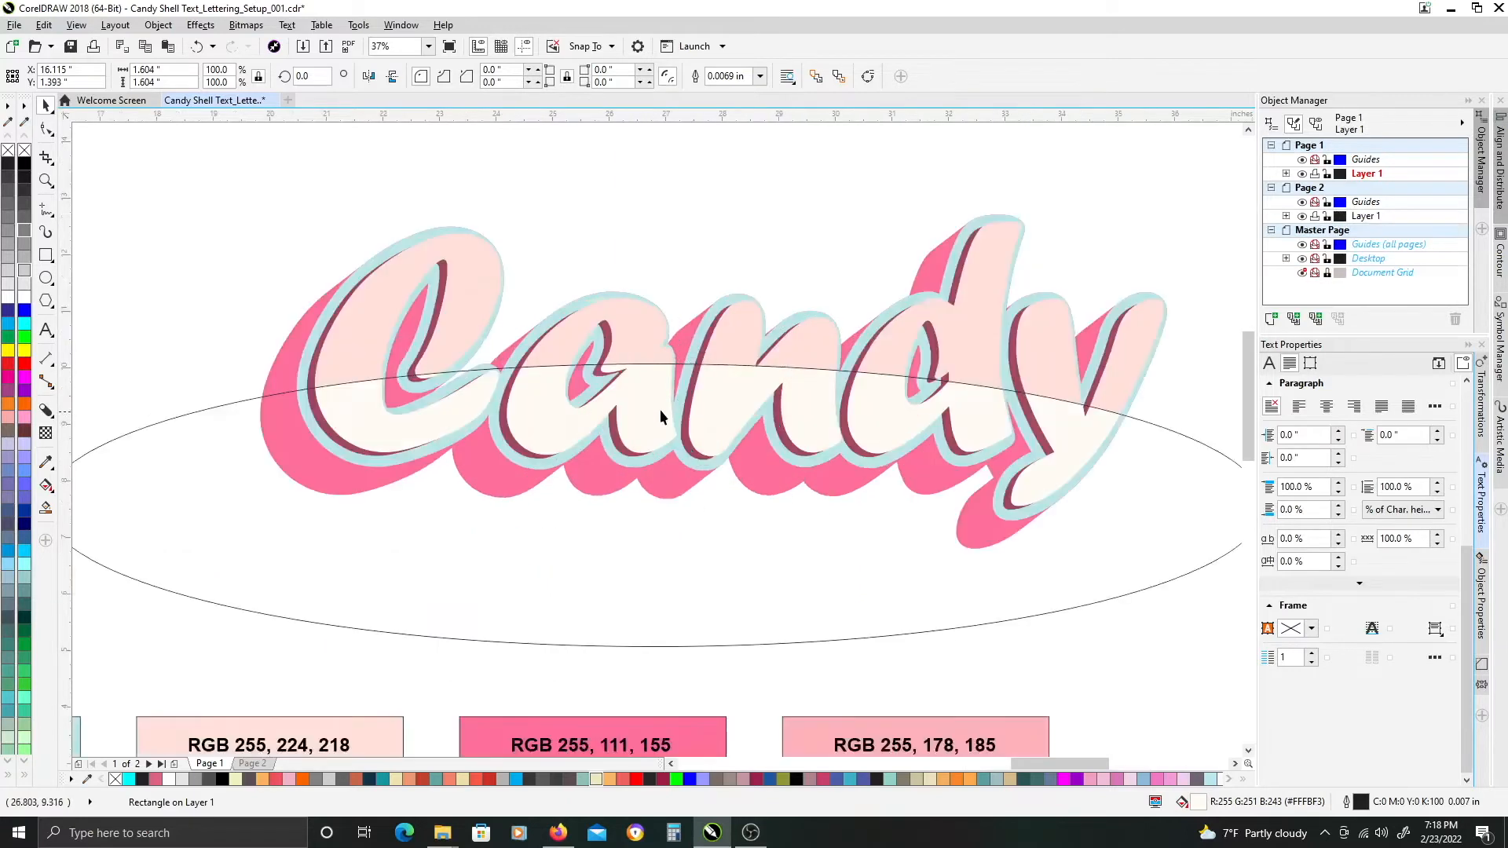
pyautogui.click(671, 645)
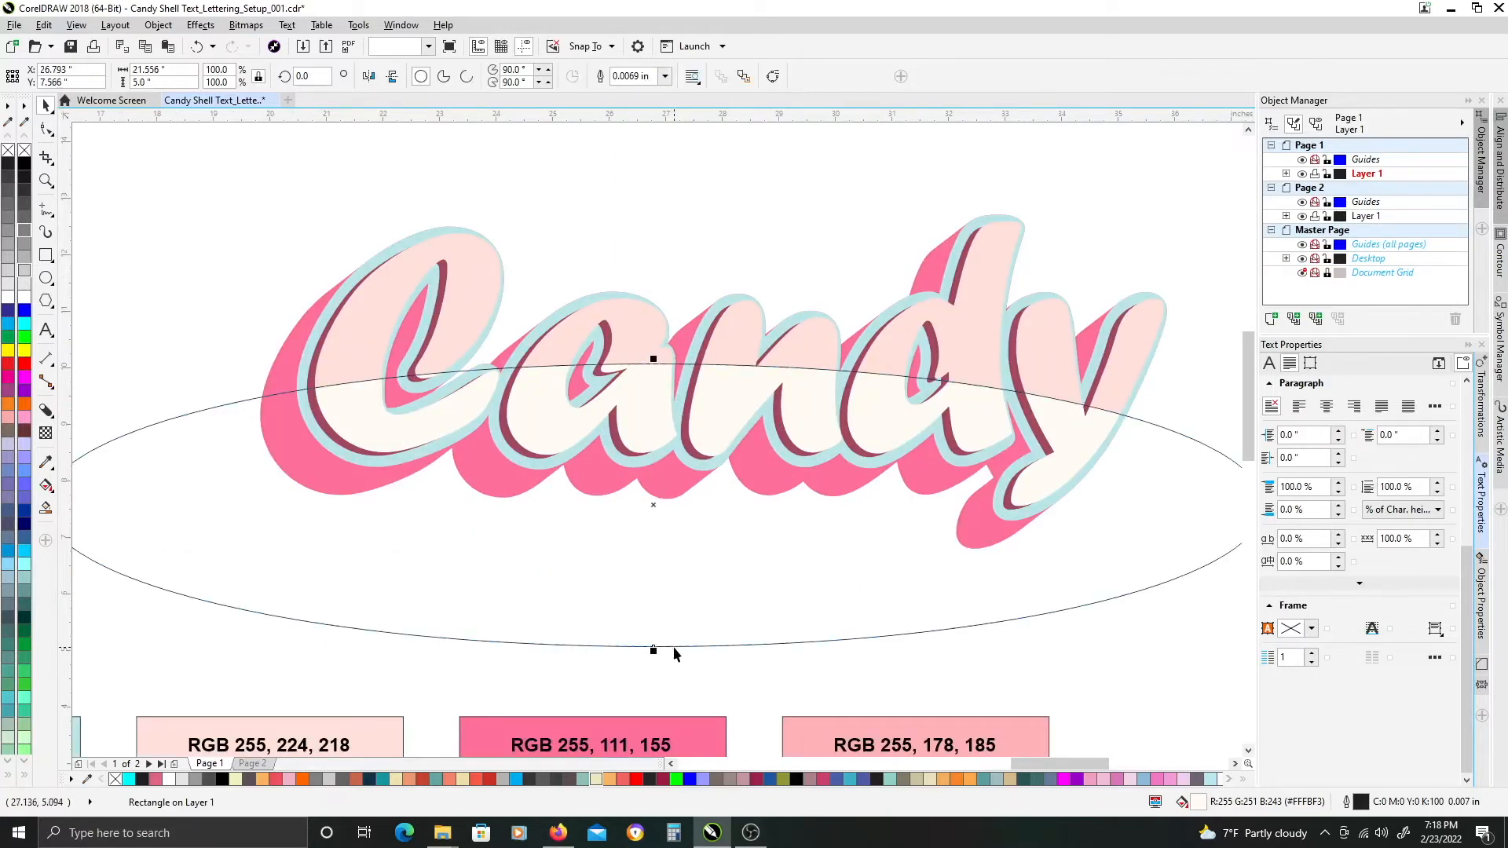
pyautogui.press('Delete')
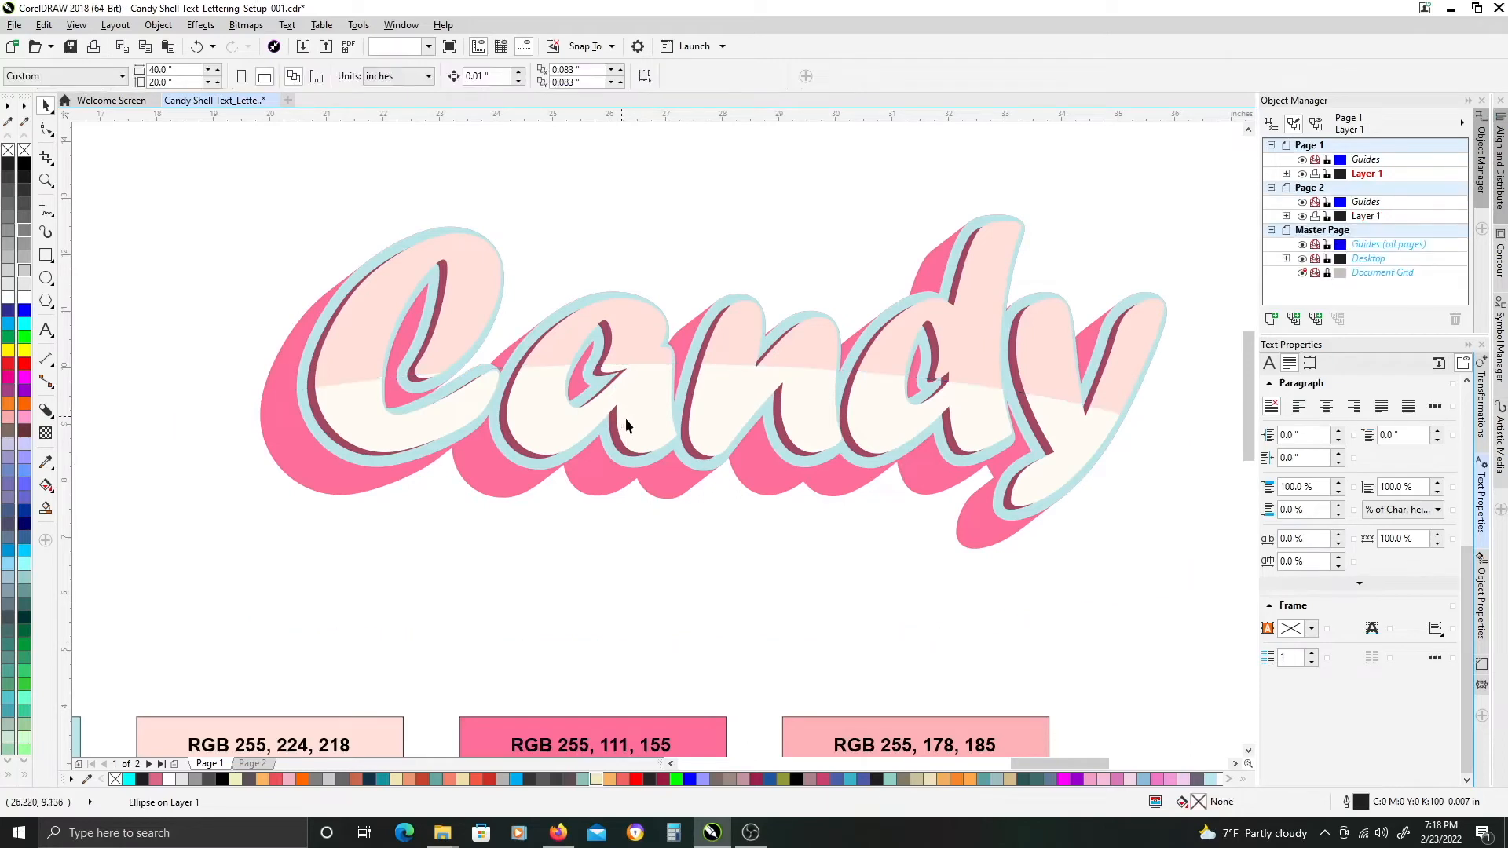
# Apply a vertical linear transparency to the cream lower shape, fading from opaque at its upper edge to 100% transparent near the letters' base.
pyautogui.moveTo(752, 497); pyautogui.dragTo(715, 494)
pyautogui.click(581, 388)
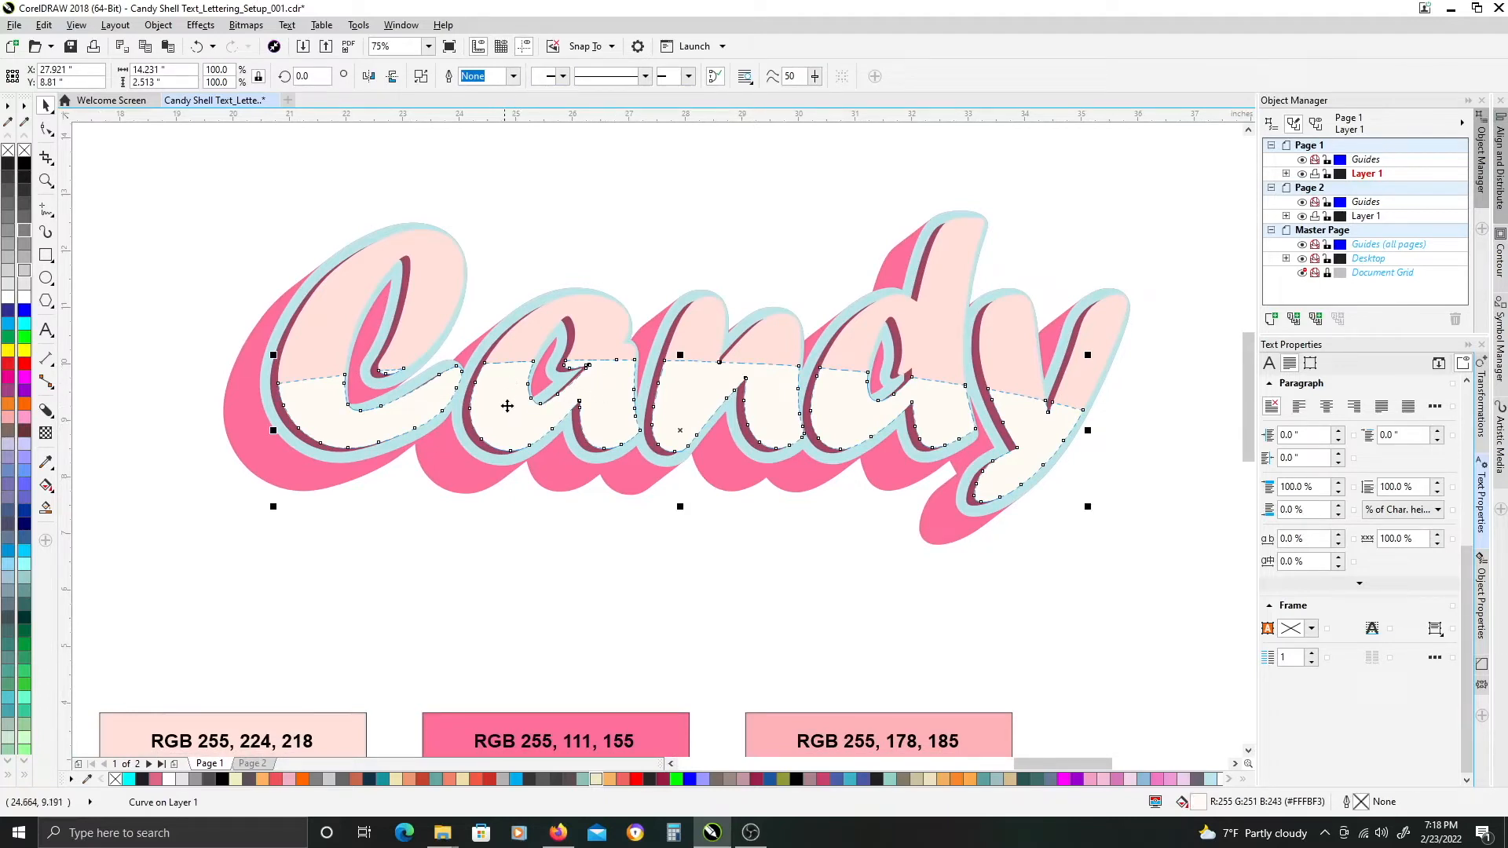
pyautogui.click(45, 436)
pyautogui.moveTo(642, 332); pyautogui.dragTo(639, 409)
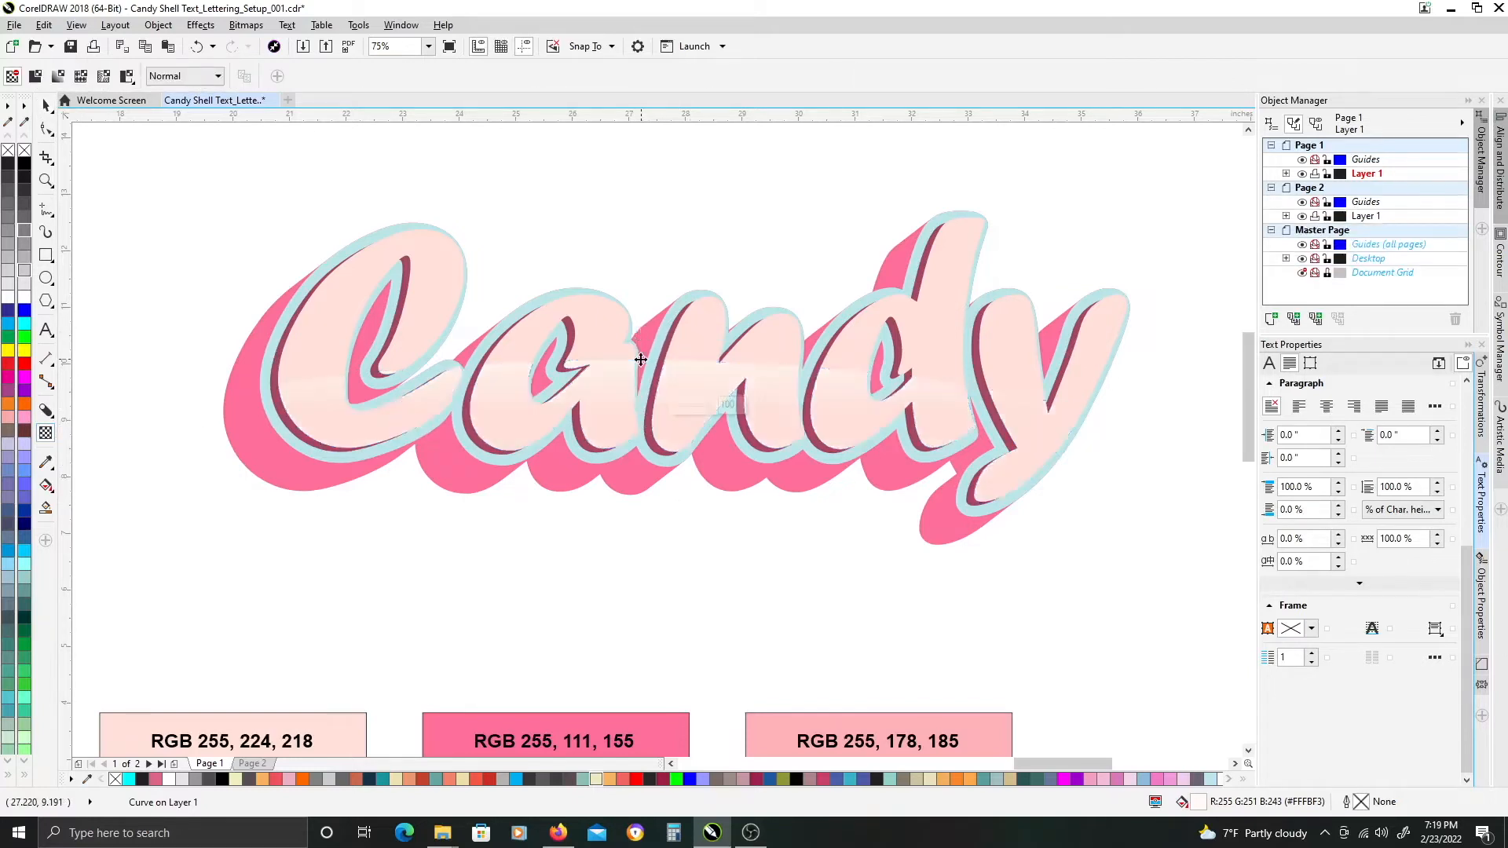
pyautogui.moveTo(641, 332); pyautogui.dragTo(642, 347)
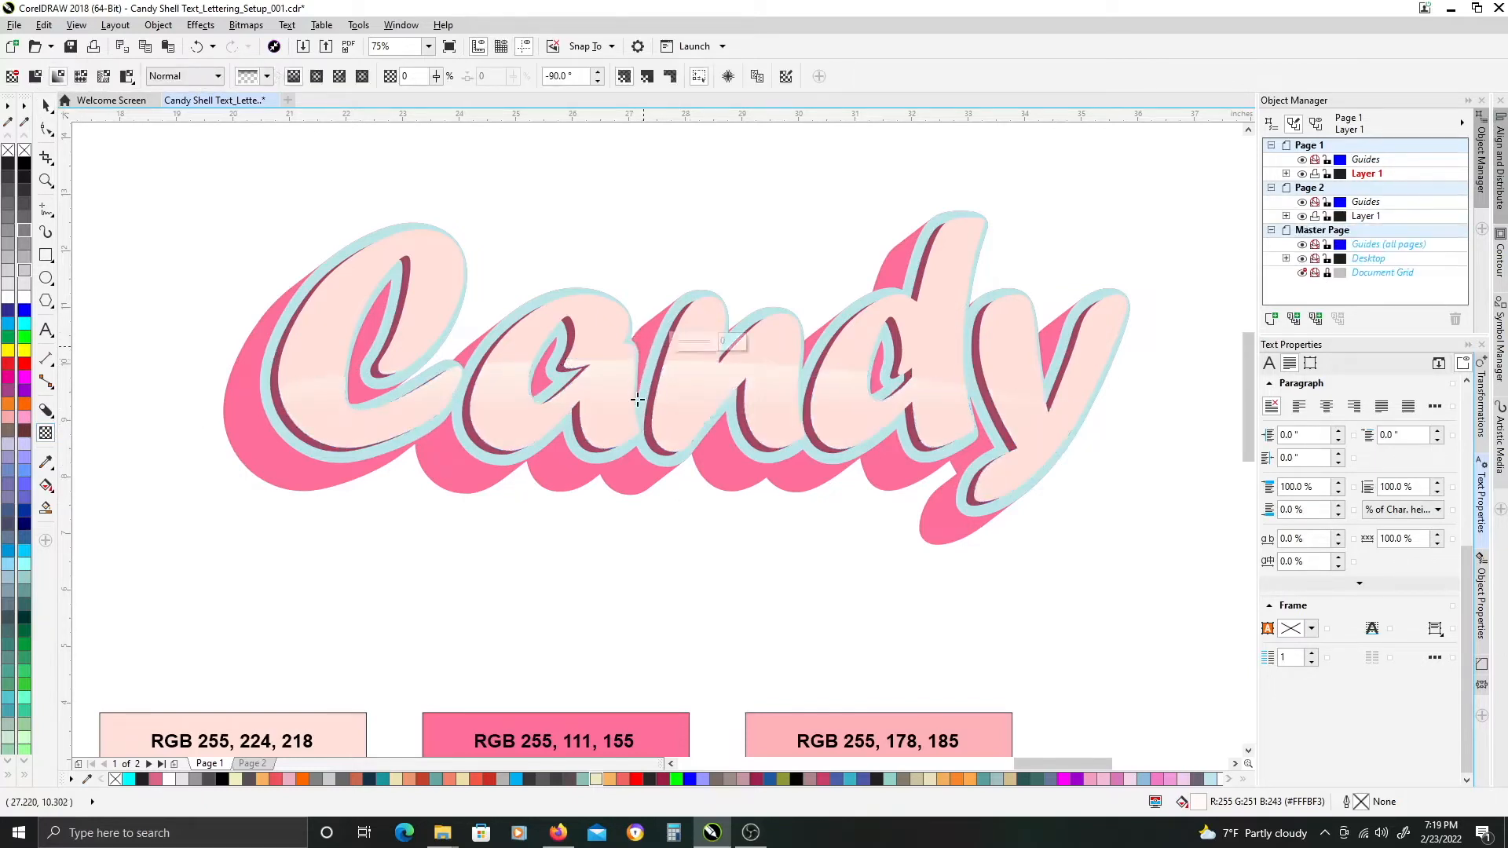
pyautogui.moveTo(641, 410); pyautogui.dragTo(643, 430)
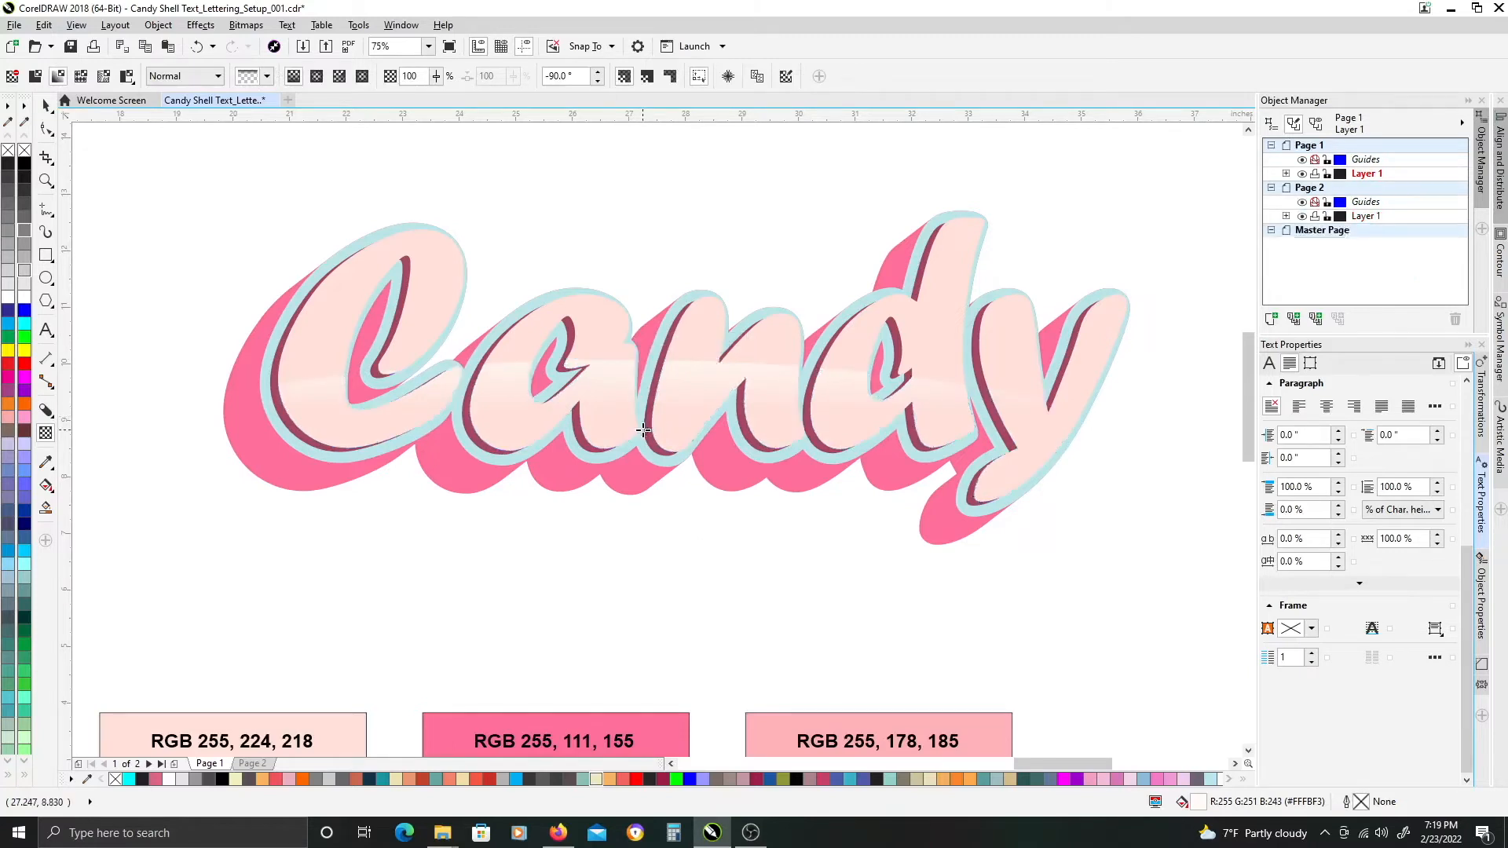
pyautogui.moveTo(625, 345); pyautogui.dragTo(625, 441)
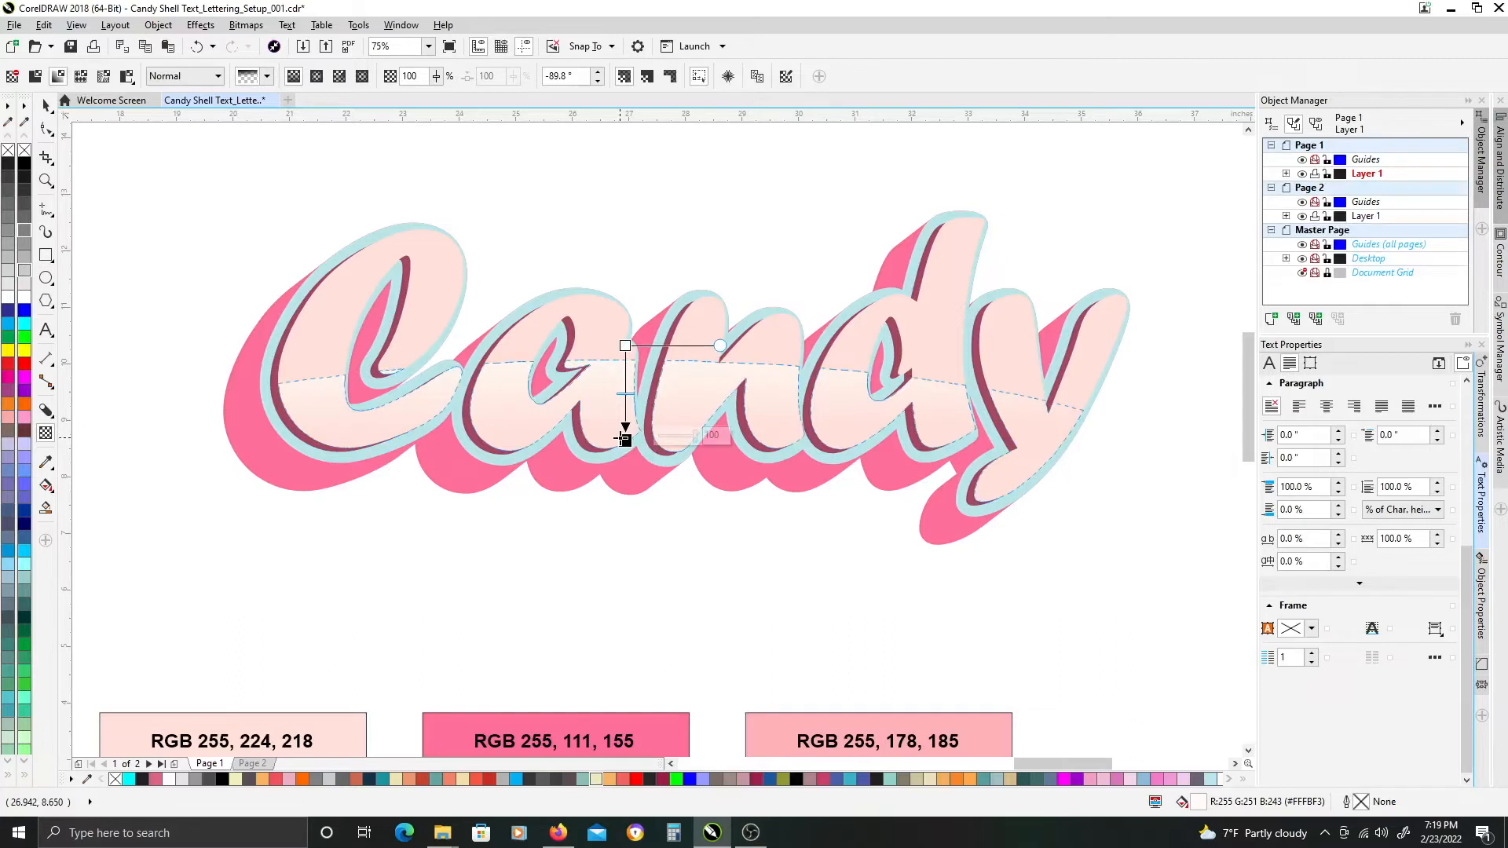
pyautogui.moveTo(625, 440); pyautogui.dragTo(625, 433)
pyautogui.press('space')
pyautogui.scroll(-1, 706, 432)
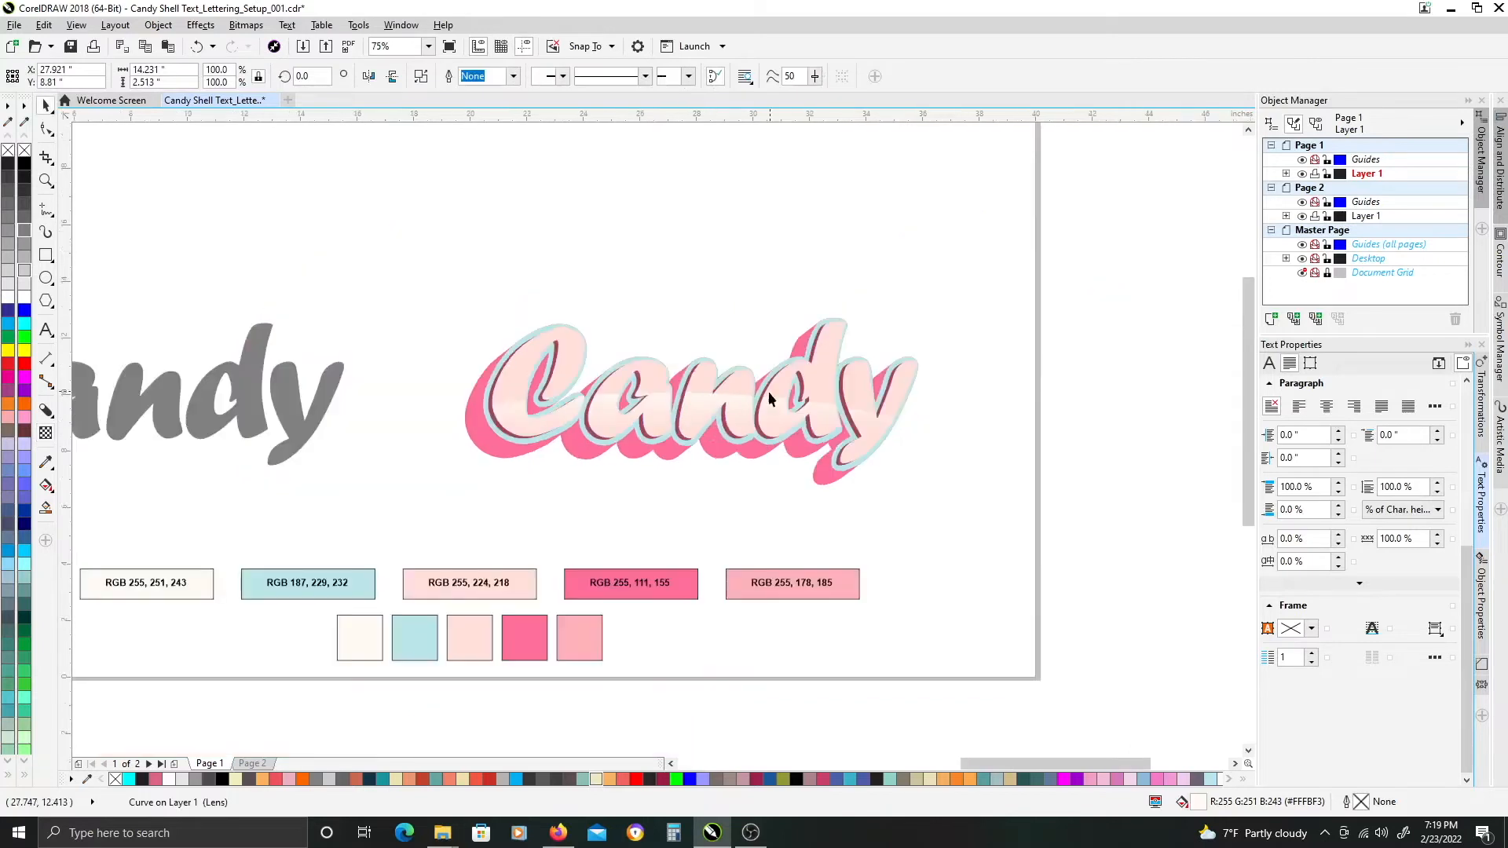
pyautogui.moveTo(768, 391); pyautogui.dragTo(729, 414)
pyautogui.press('Escape')
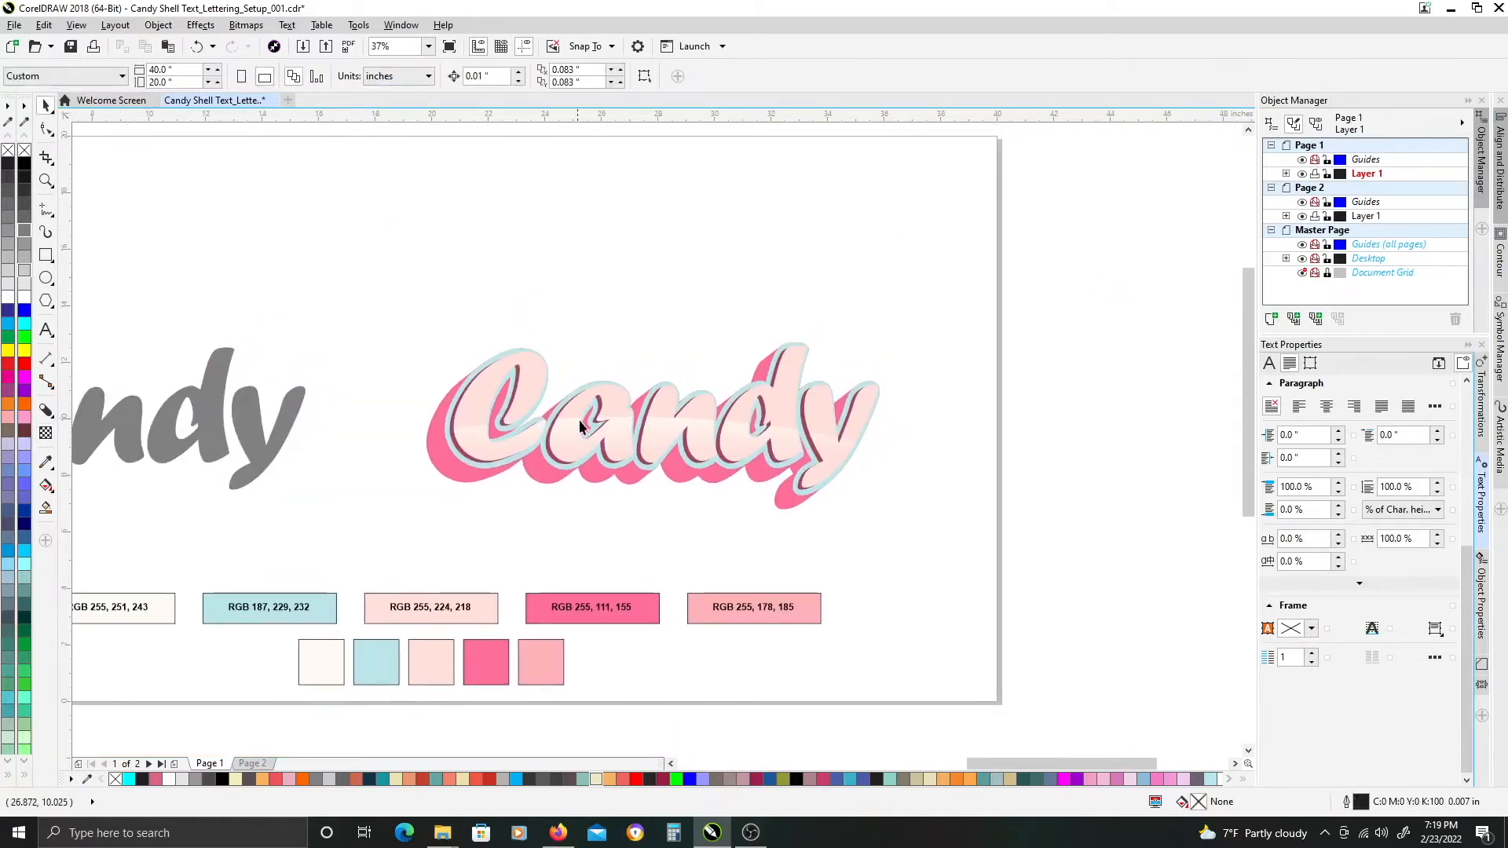
# Lower the start of the cream shape's transparency to just below its curved upper edge for a stronger highlight, and deselect the shape.
pyautogui.scroll(2, 681, 418)
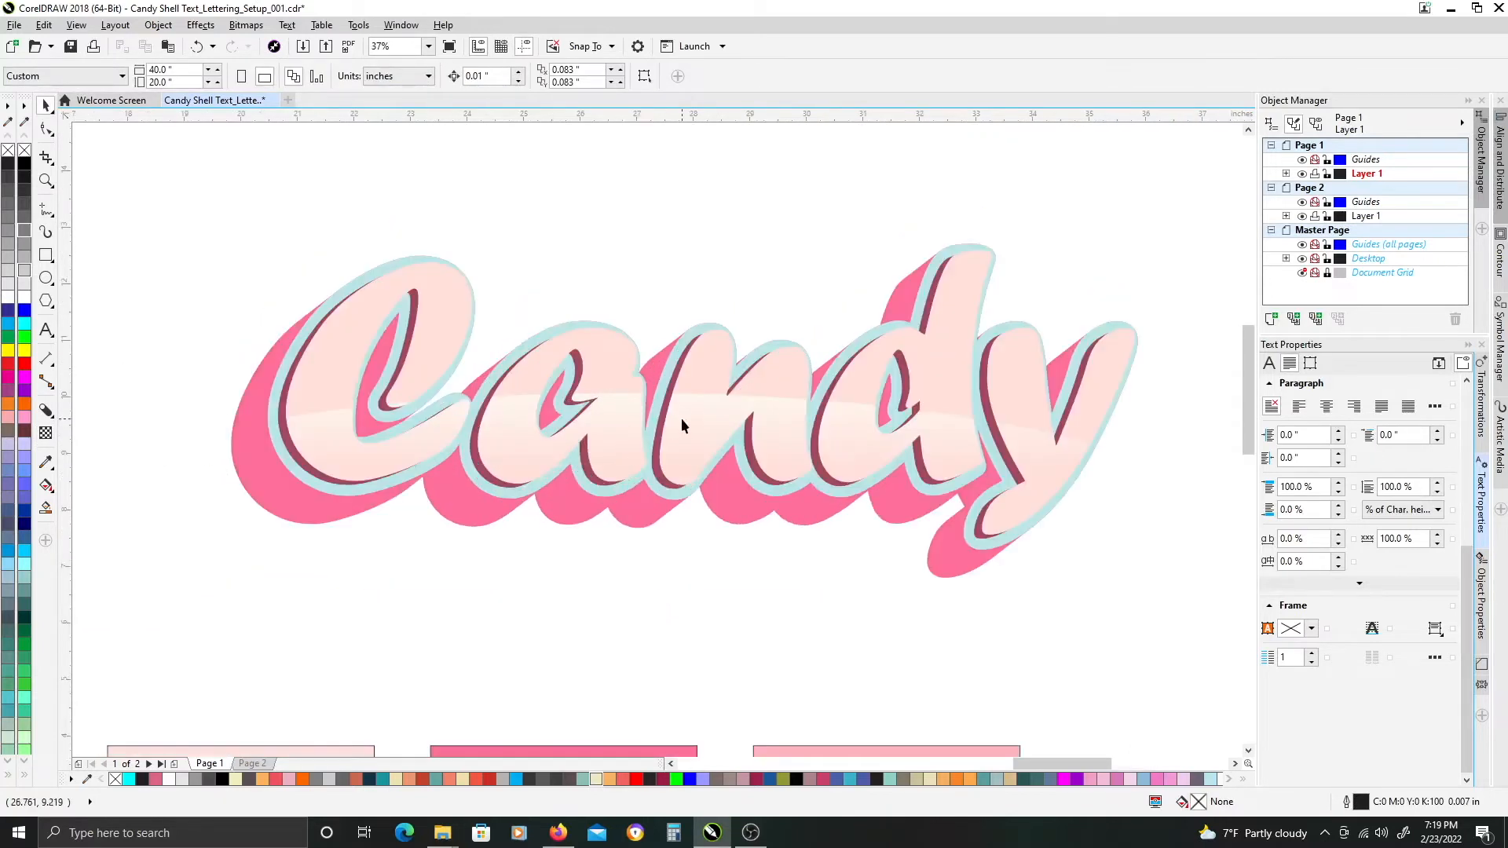
pyautogui.click(627, 417)
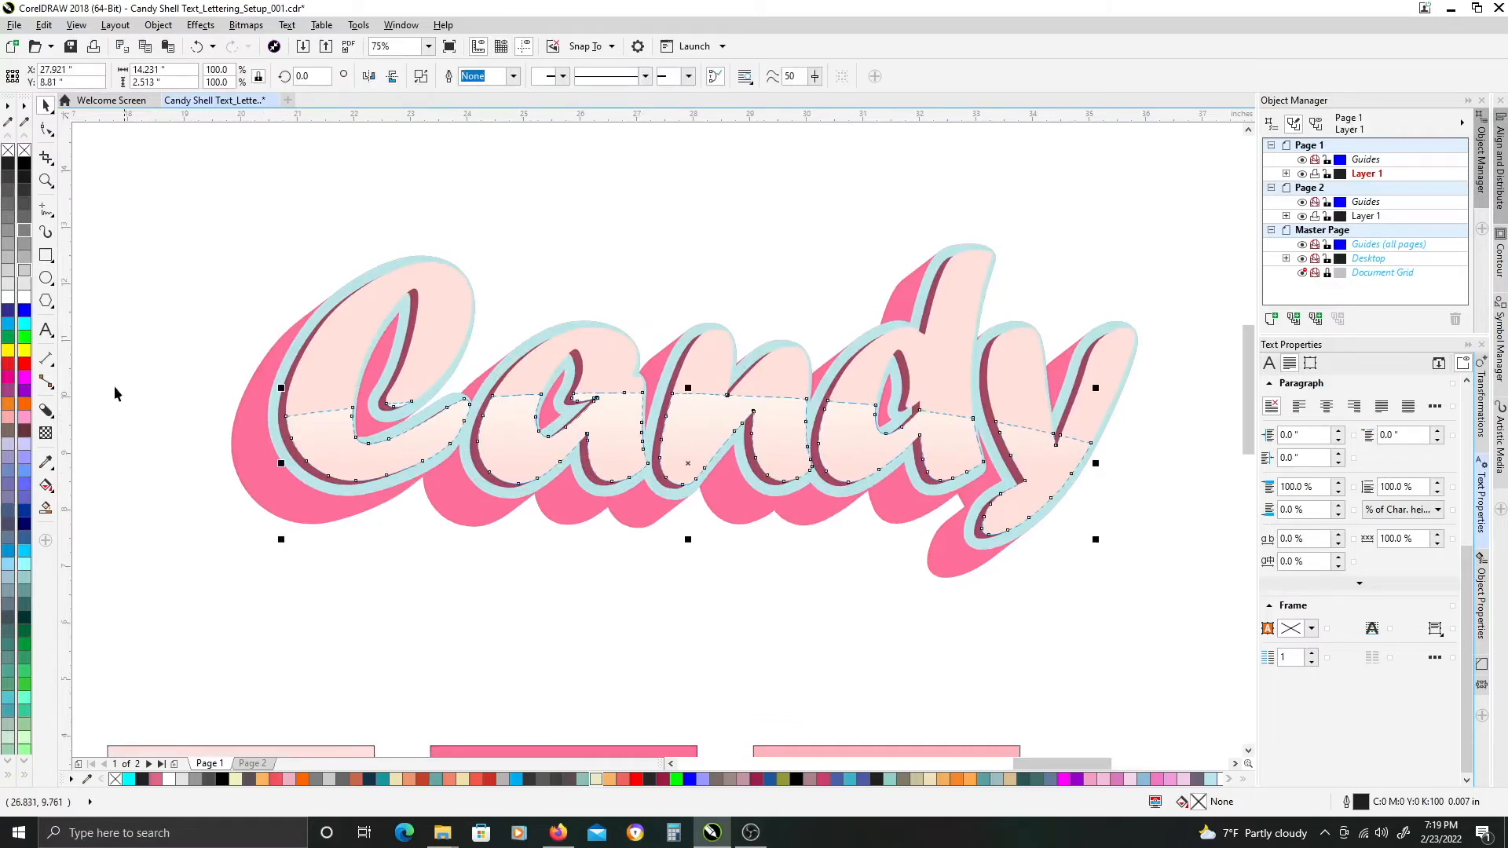
pyautogui.click(45, 434)
pyautogui.moveTo(634, 401); pyautogui.dragTo(634, 466)
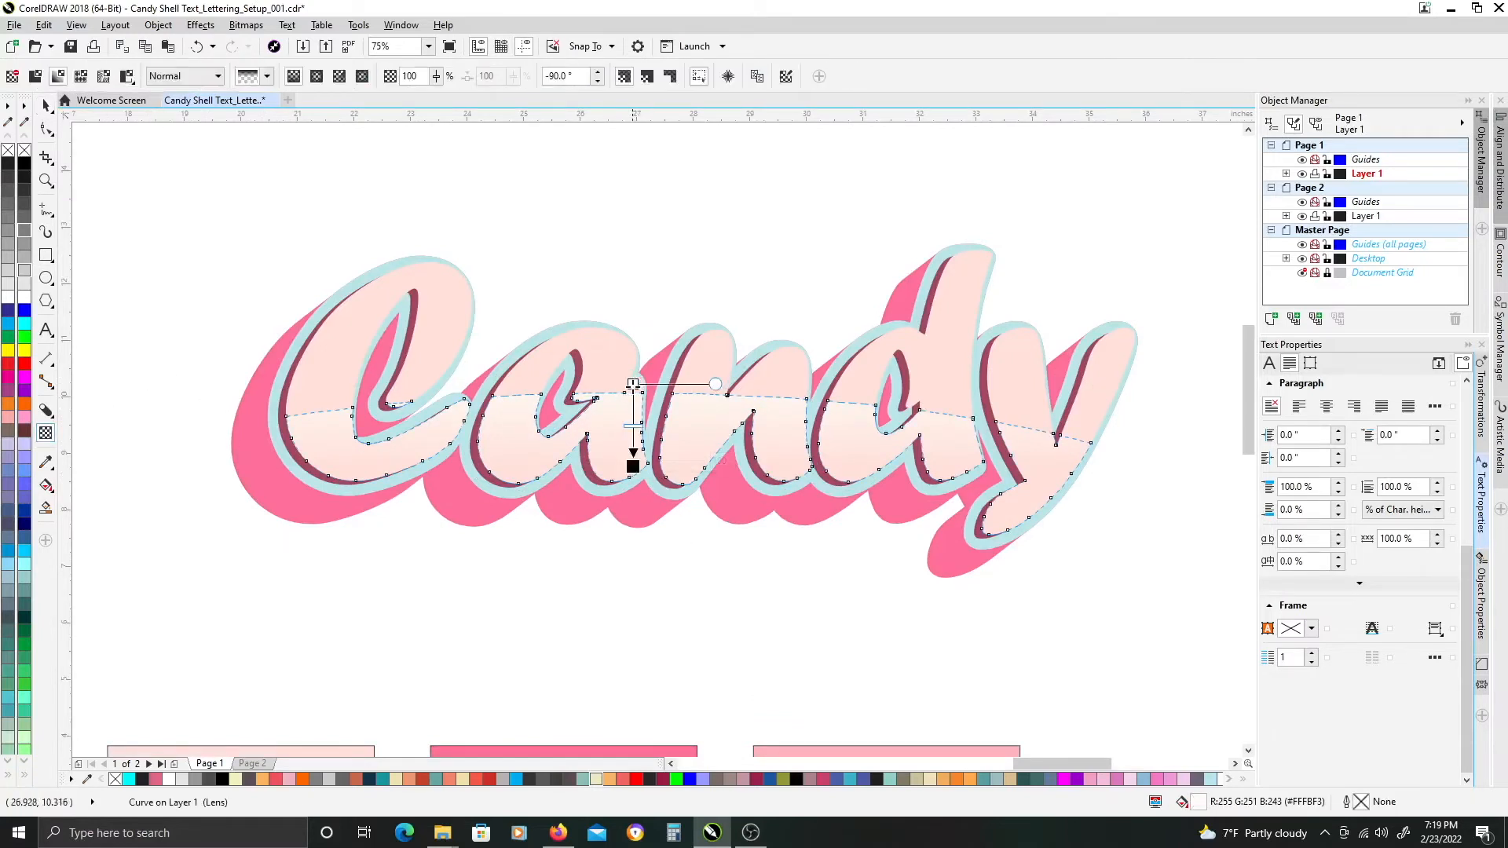
pyautogui.moveTo(633, 402); pyautogui.dragTo(633, 404)
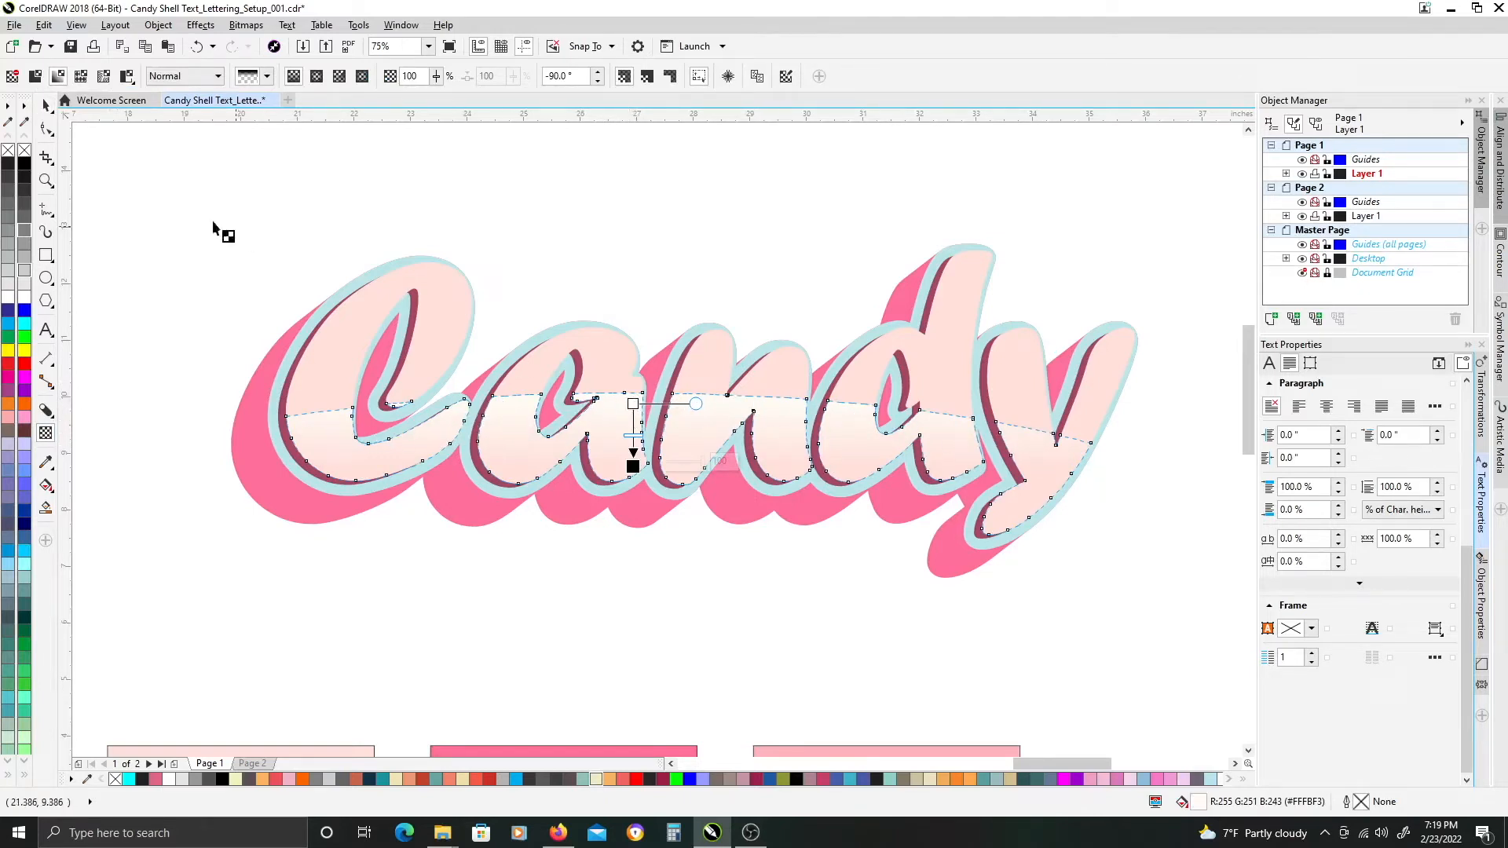
pyautogui.click(46, 105)
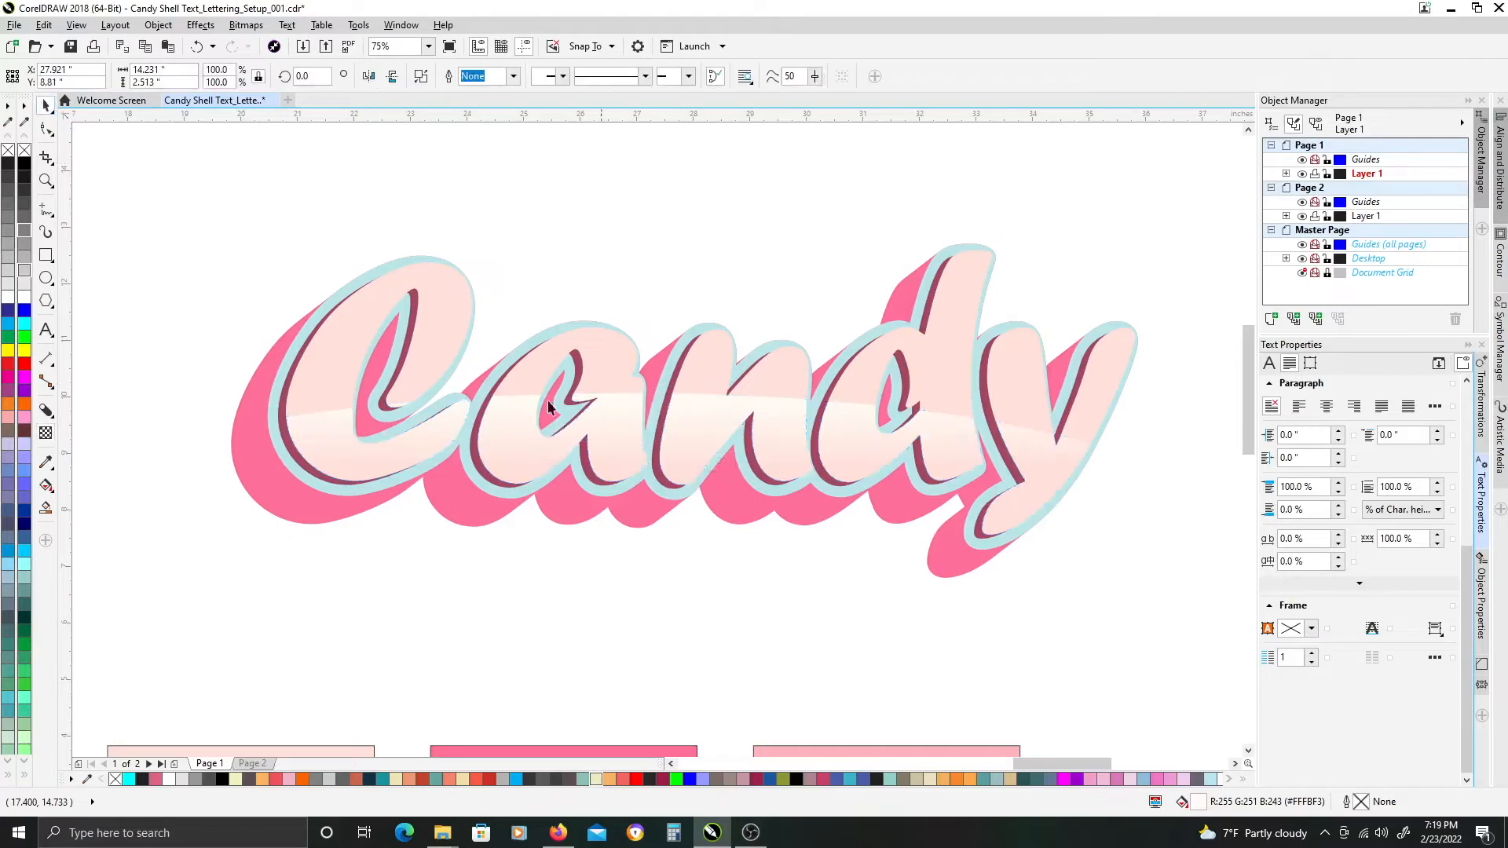
pyautogui.press('Escape')
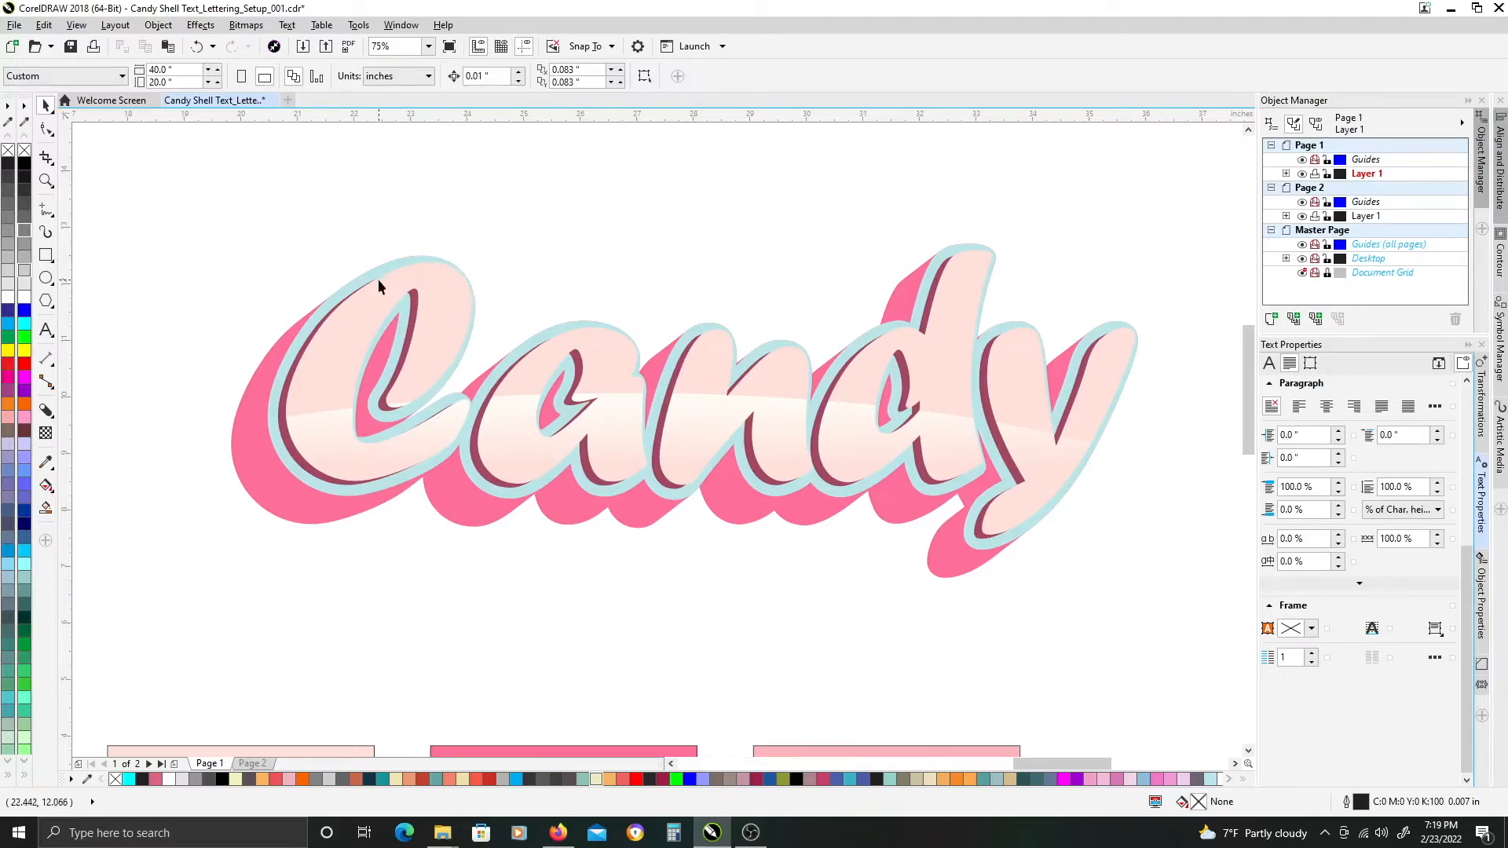
# Make two in-place copies of the pale pink Candy text, one filled white and one above it filled black.
pyautogui.click(333, 360)
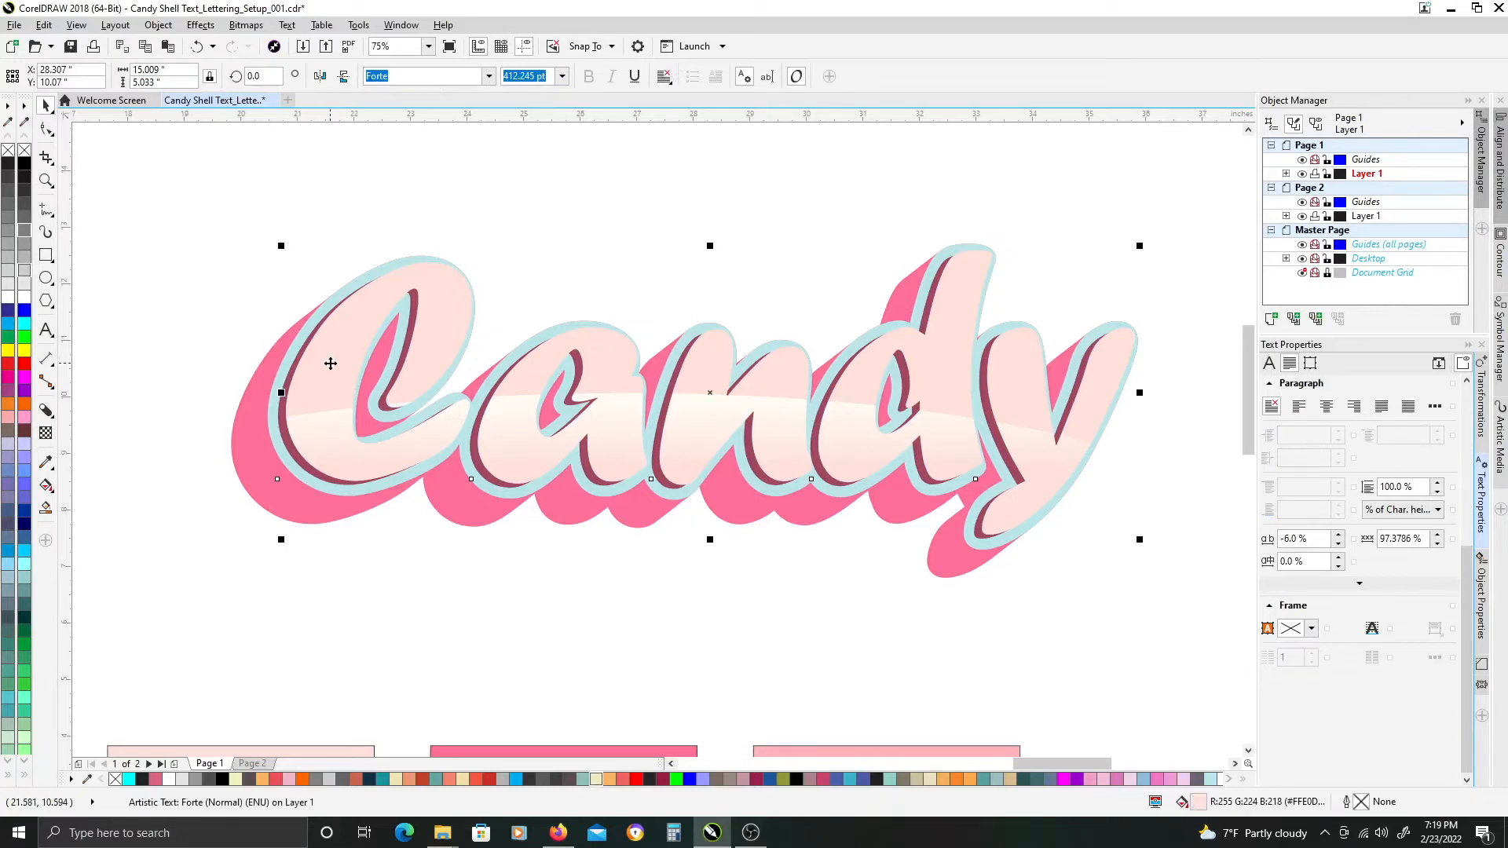
pyautogui.click(328, 217)
pyautogui.click(336, 346)
pyautogui.click(25, 298)
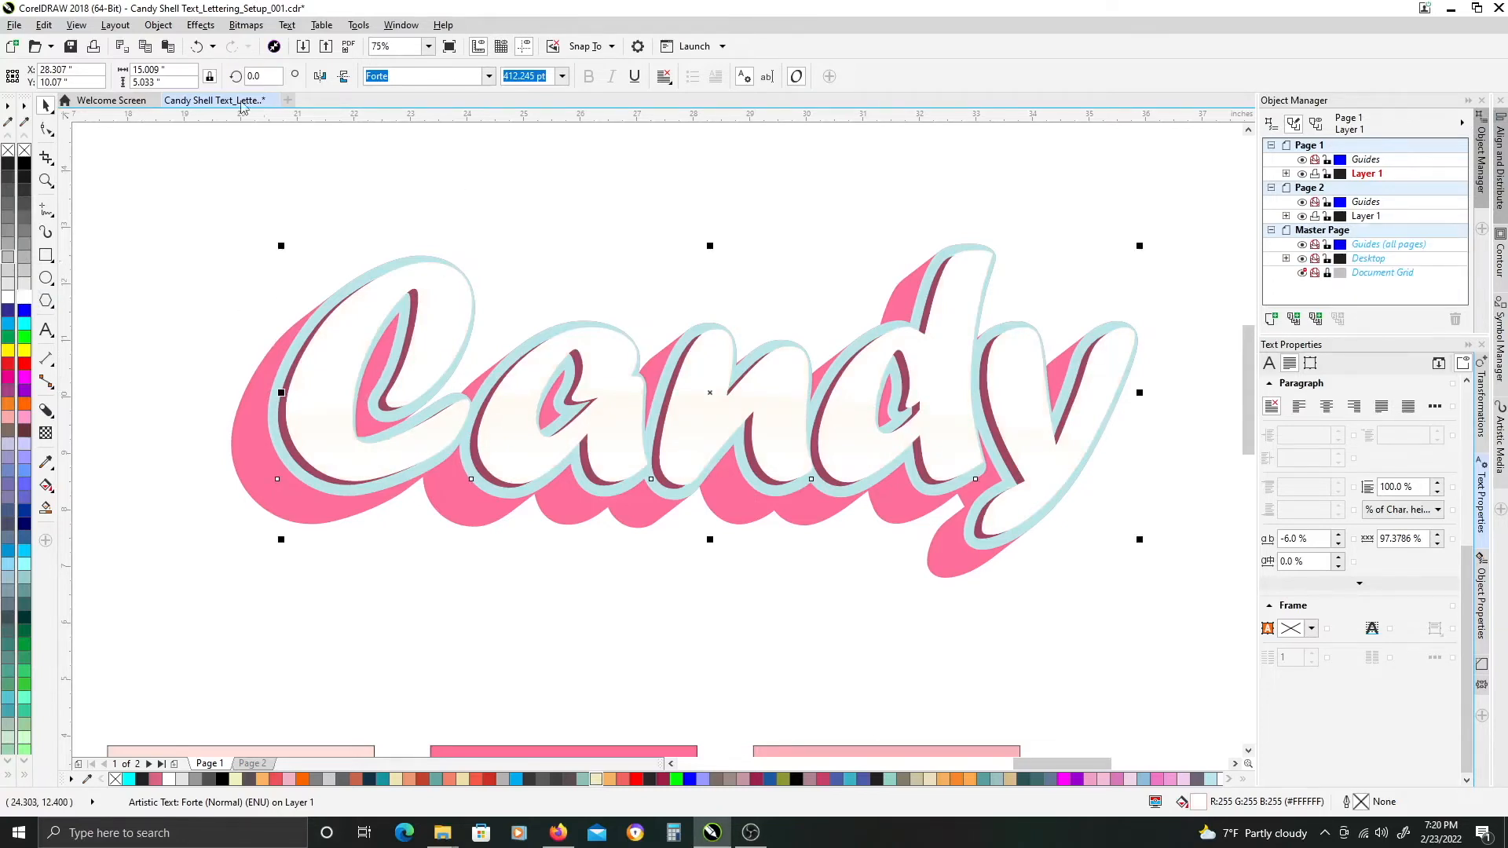
pyautogui.click(24, 169)
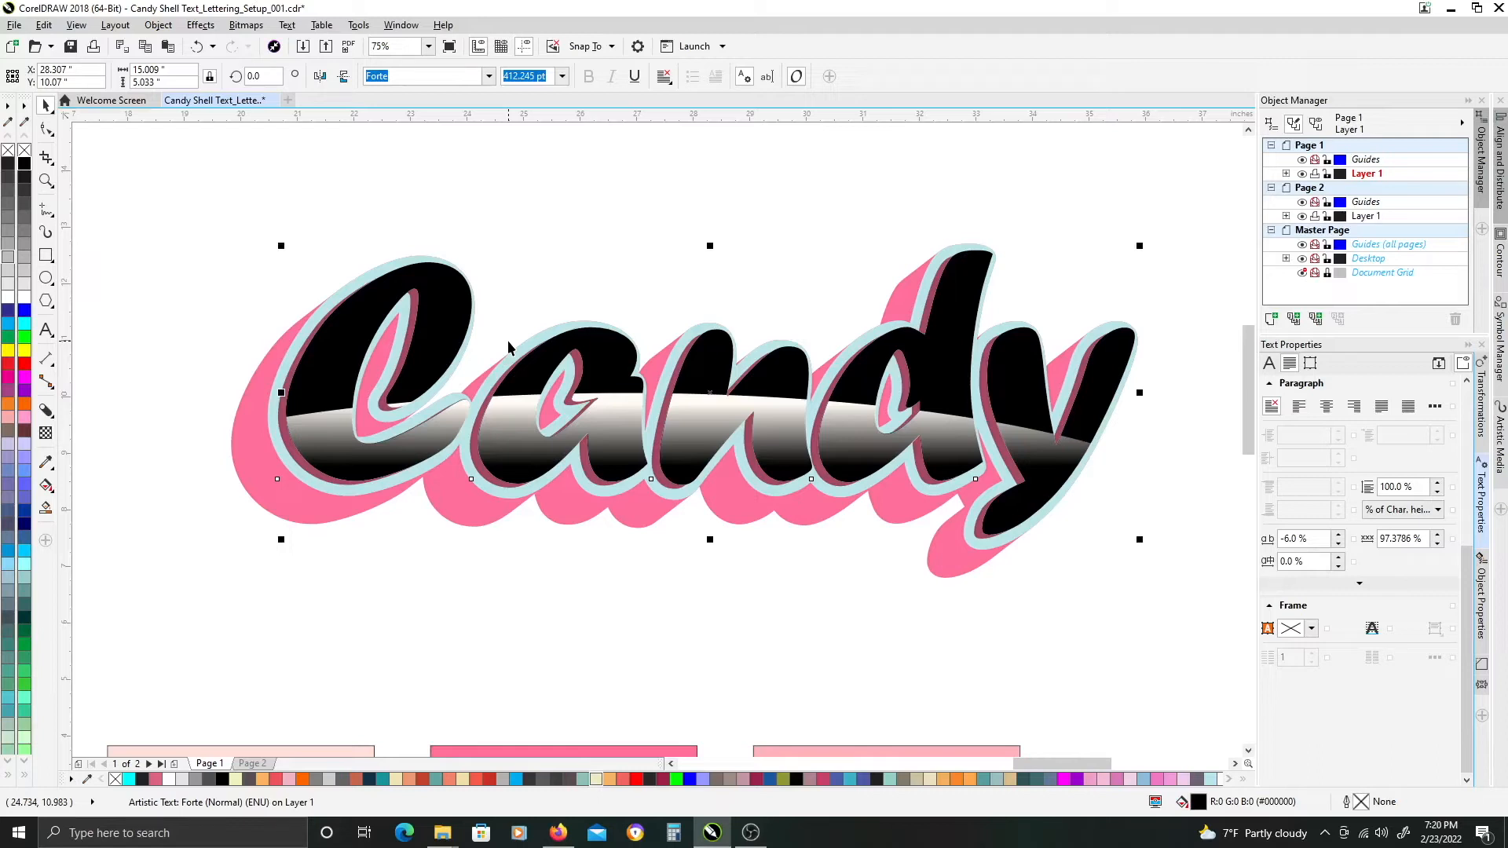
# Nudge the black Candy copy about 0.09 in to the left and 0.06 in down, exposing a thin white edge.
pyautogui.press('Left')
pyautogui.press('Down')
pyautogui.press('Left')
pyautogui.press('Down')
pyautogui.press('Left')
pyautogui.press('Left')
pyautogui.press('Down')
pyautogui.press('Left')
pyautogui.press('Down')
pyautogui.press('Left')
pyautogui.press('Left')
pyautogui.press('Down')
pyautogui.press('Left')
pyautogui.press('Down')
pyautogui.press('Left')
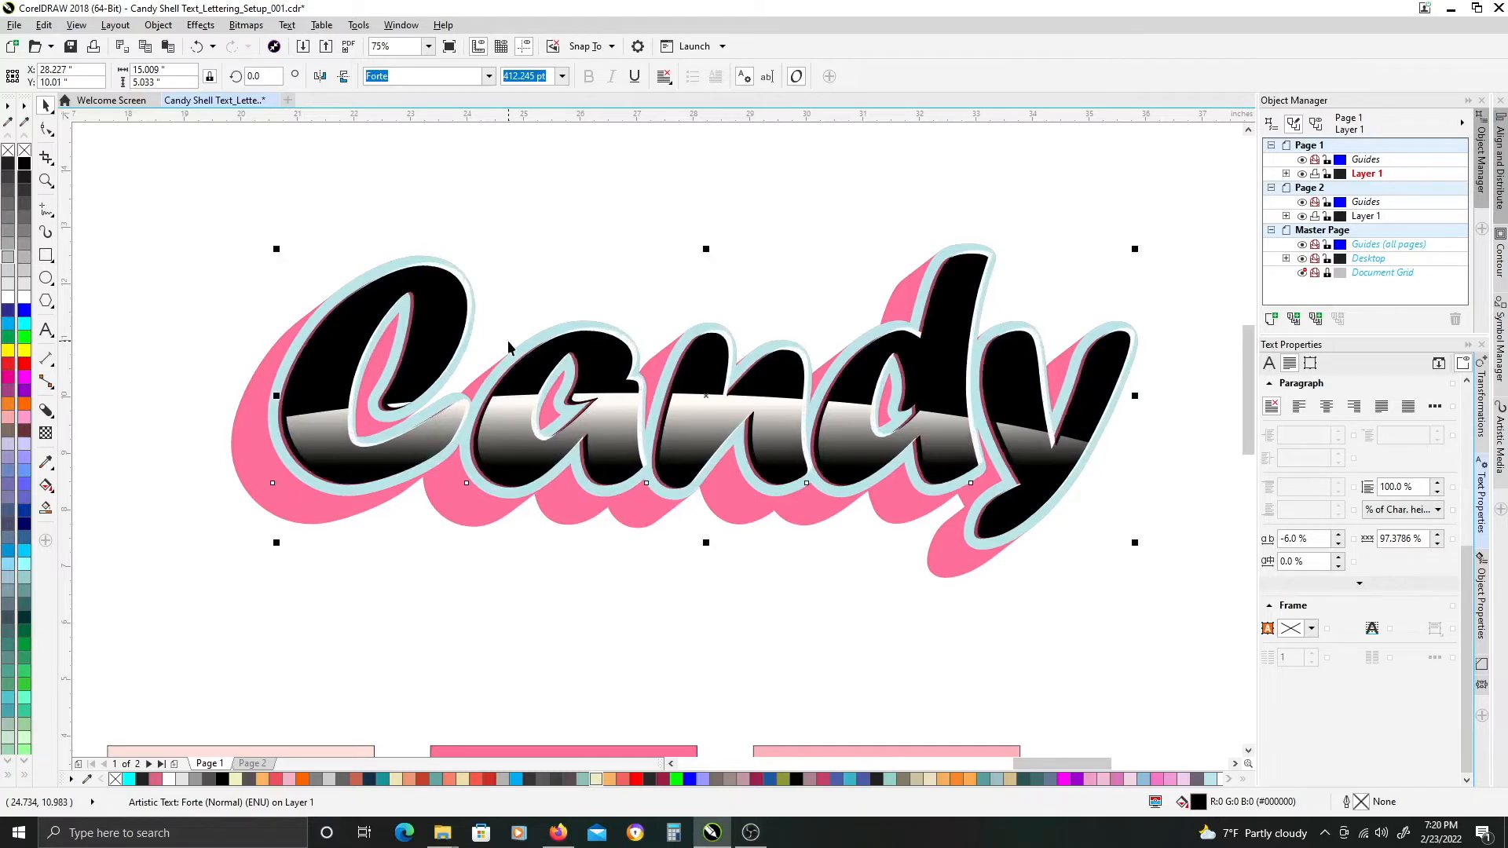
pyautogui.press('Down')
pyautogui.press('Right')
pyautogui.press('Up')
pyautogui.press('Left')
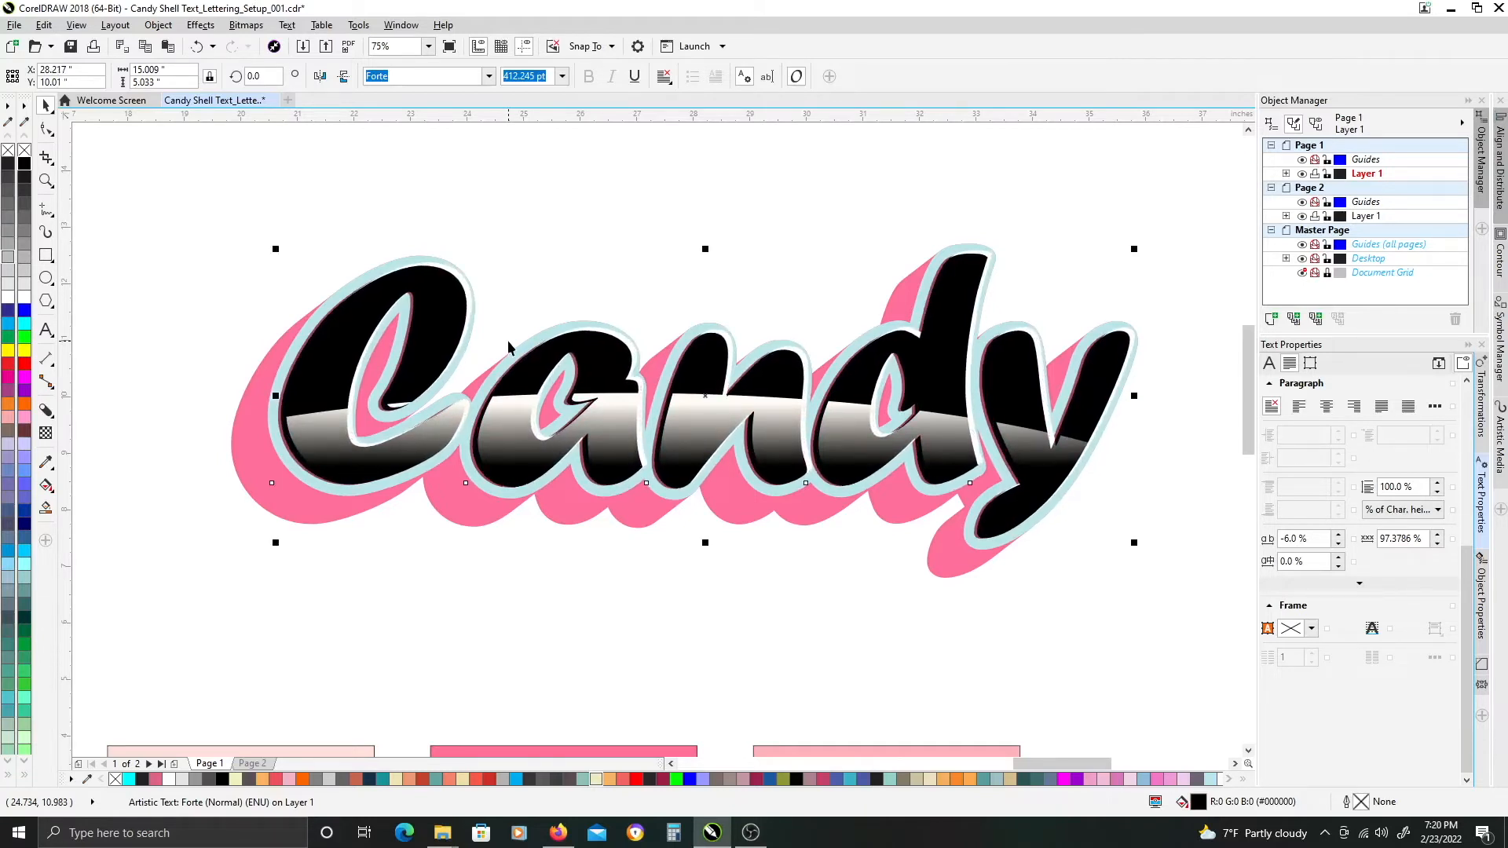
# Convert the black Candy text copy to curves.
pyautogui.scroll(2, 629, 355)
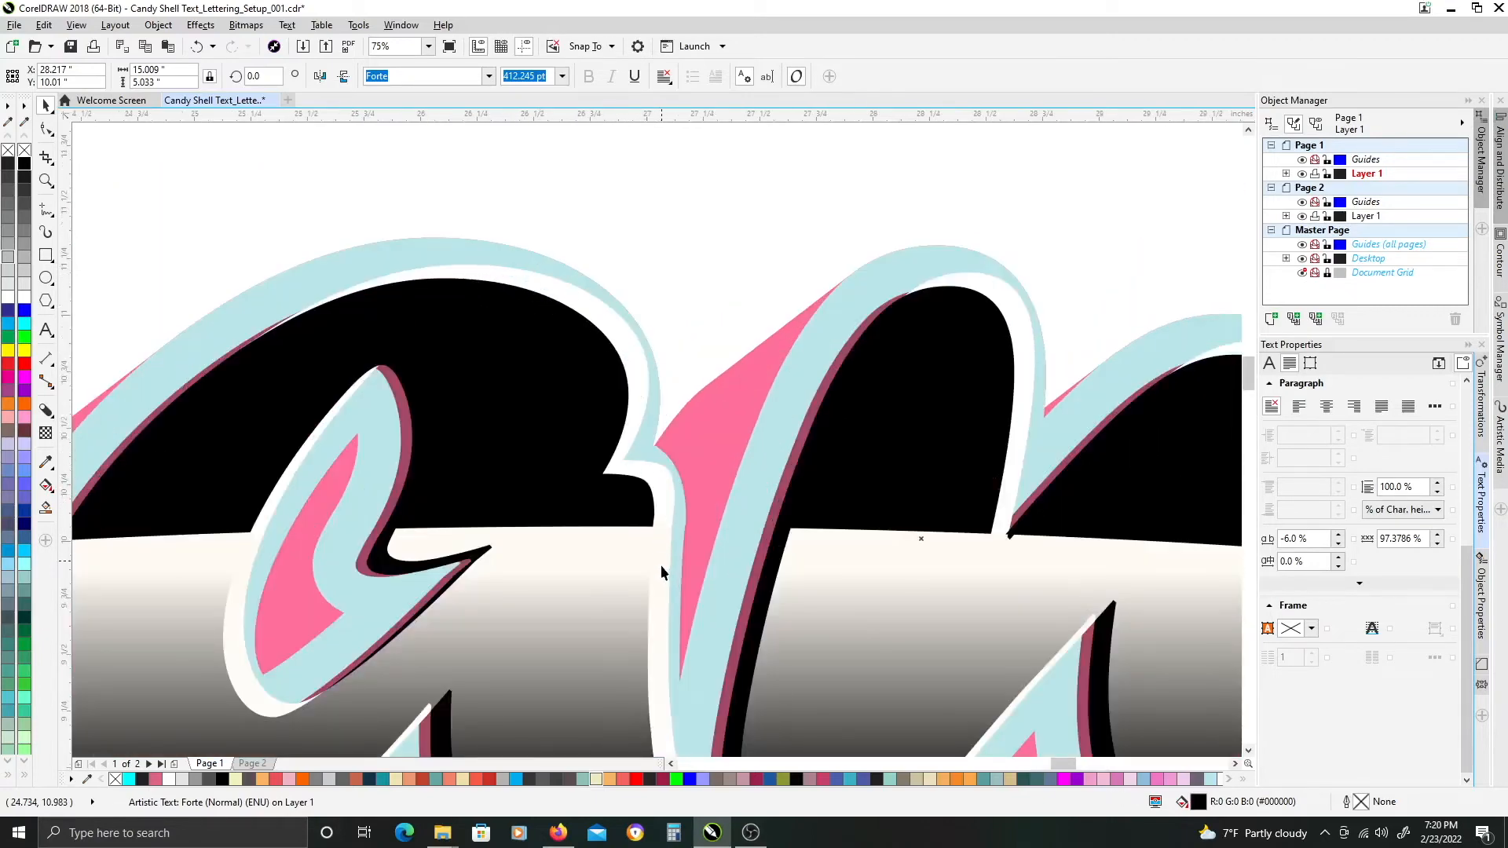
pyautogui.scroll(-2, 659, 569)
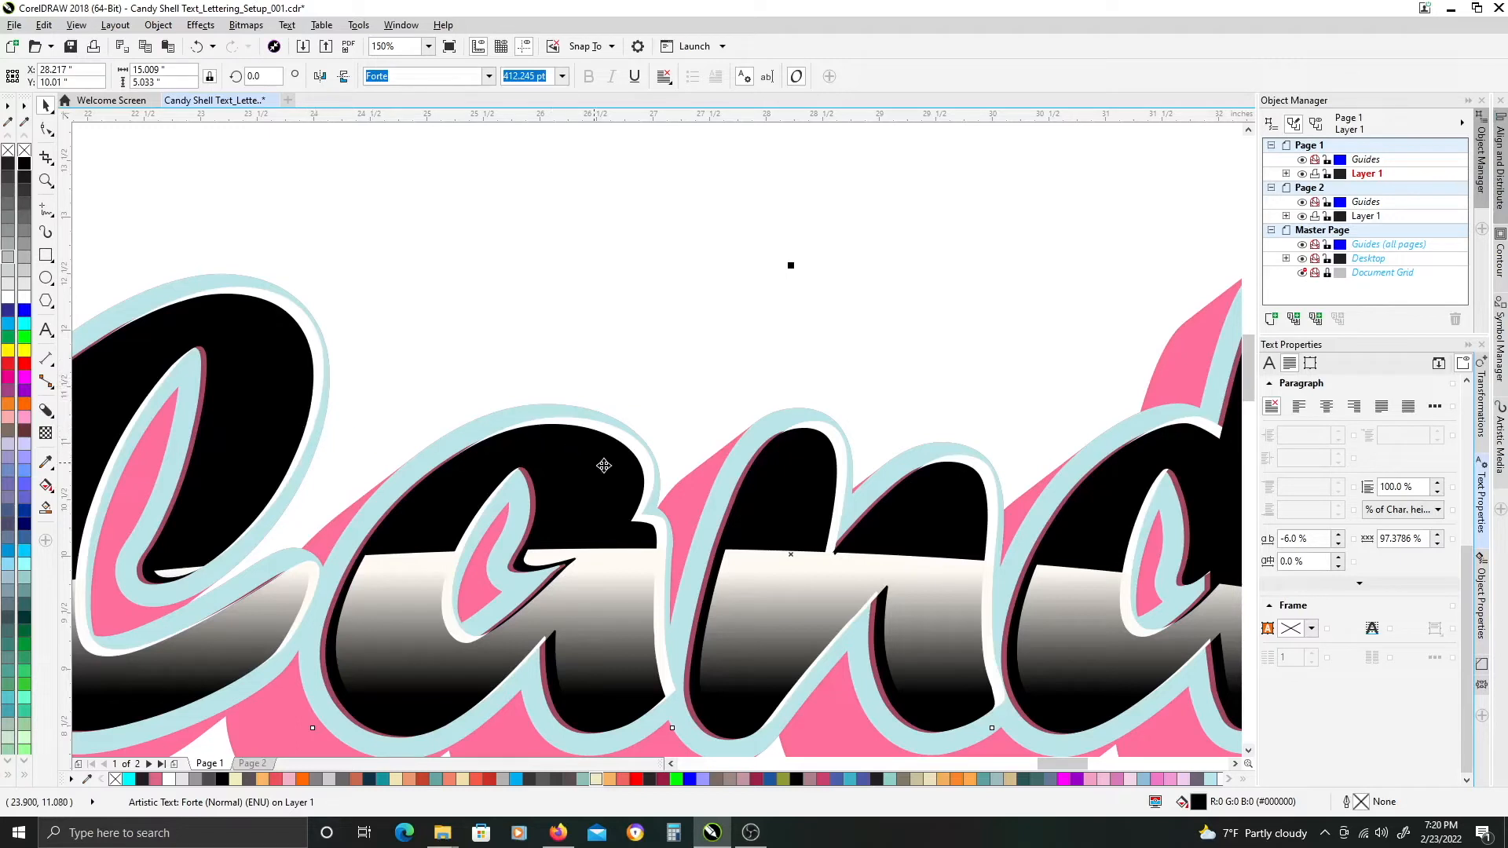
pyautogui.click(652, 319)
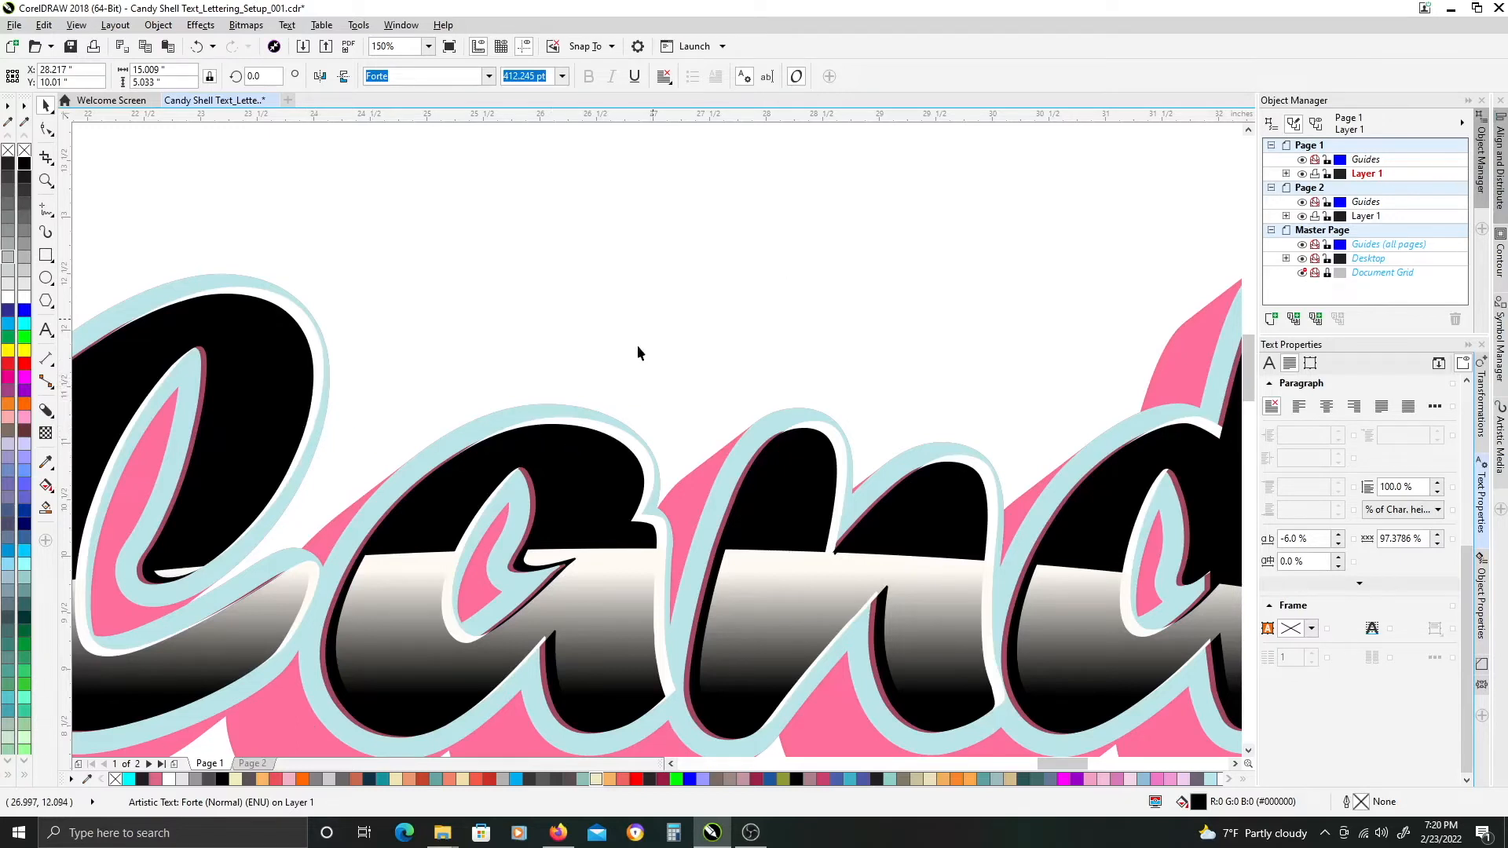
pyautogui.click(586, 468)
pyautogui.hotkey('ctrl', 'q')
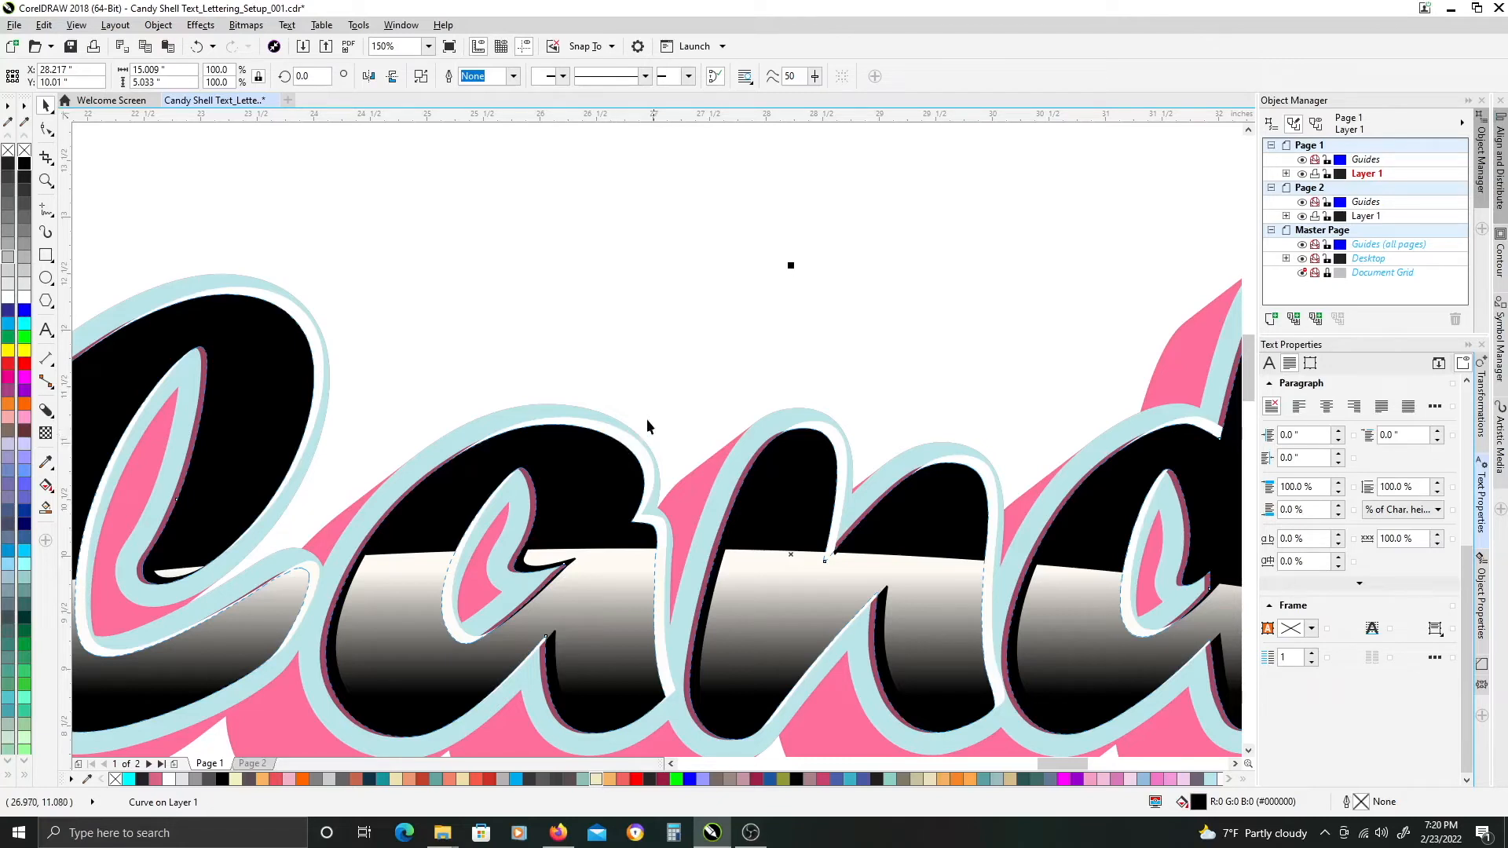
# Trim the white Candy text with the black Candy curve above it, leaving thin white edge slivers, and deselect.
pyautogui.click(645, 362)
pyautogui.click(579, 471)
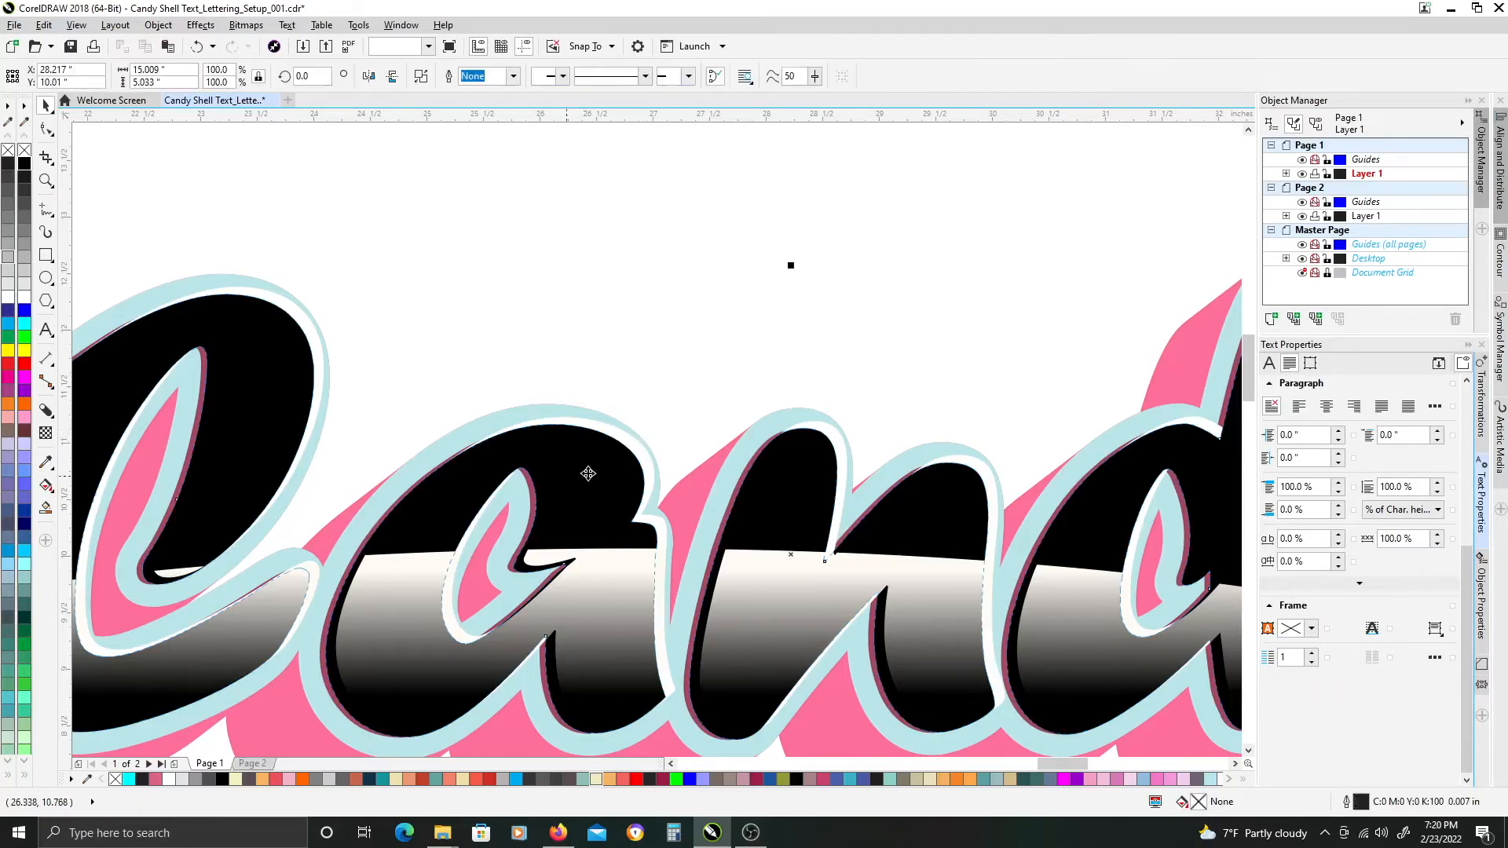
pyautogui.click(589, 465)
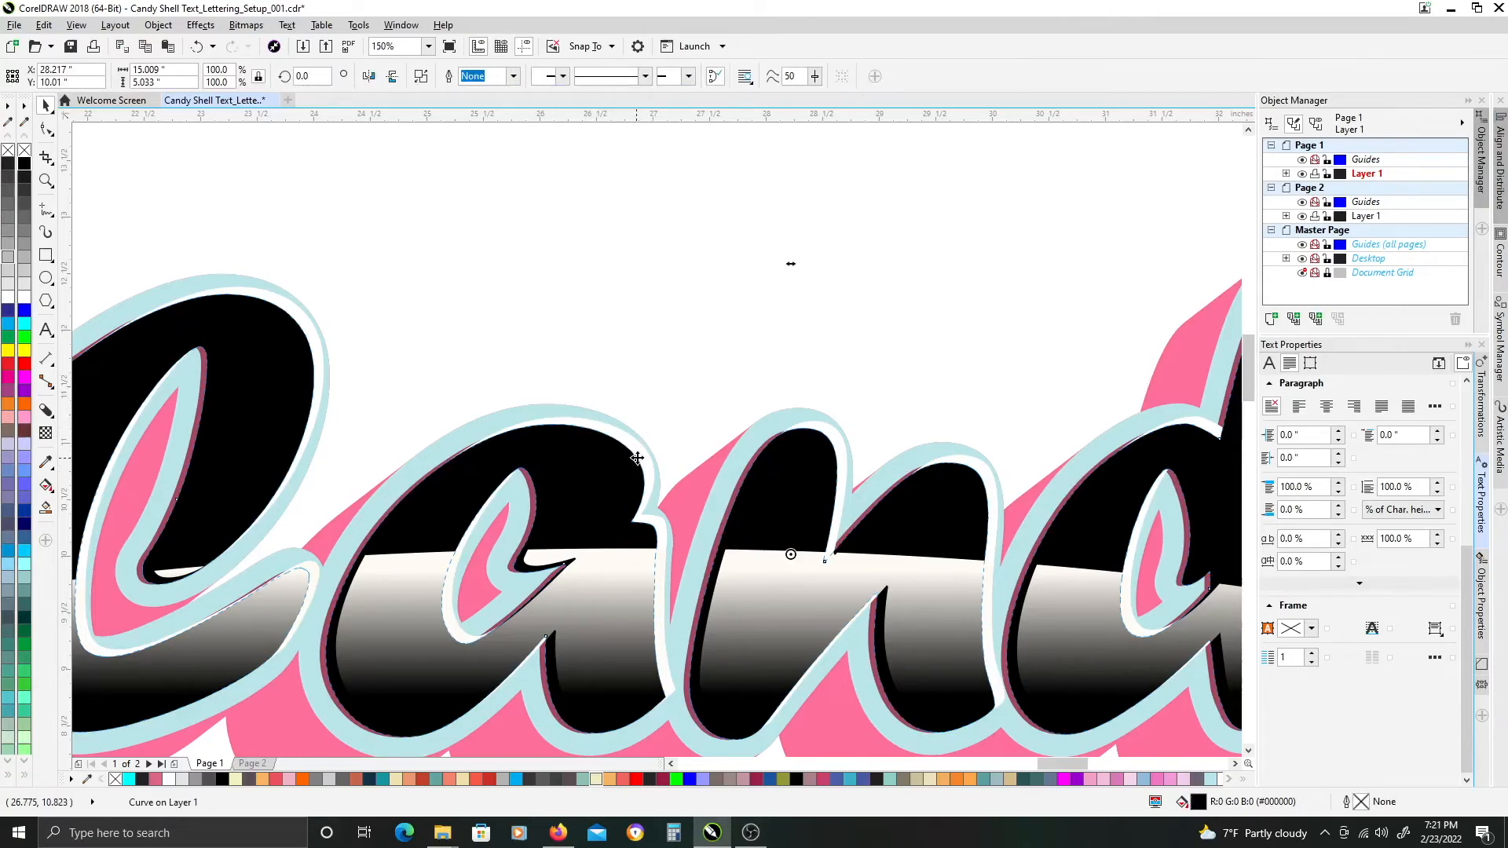
pyautogui.scroll(2, 636, 459)
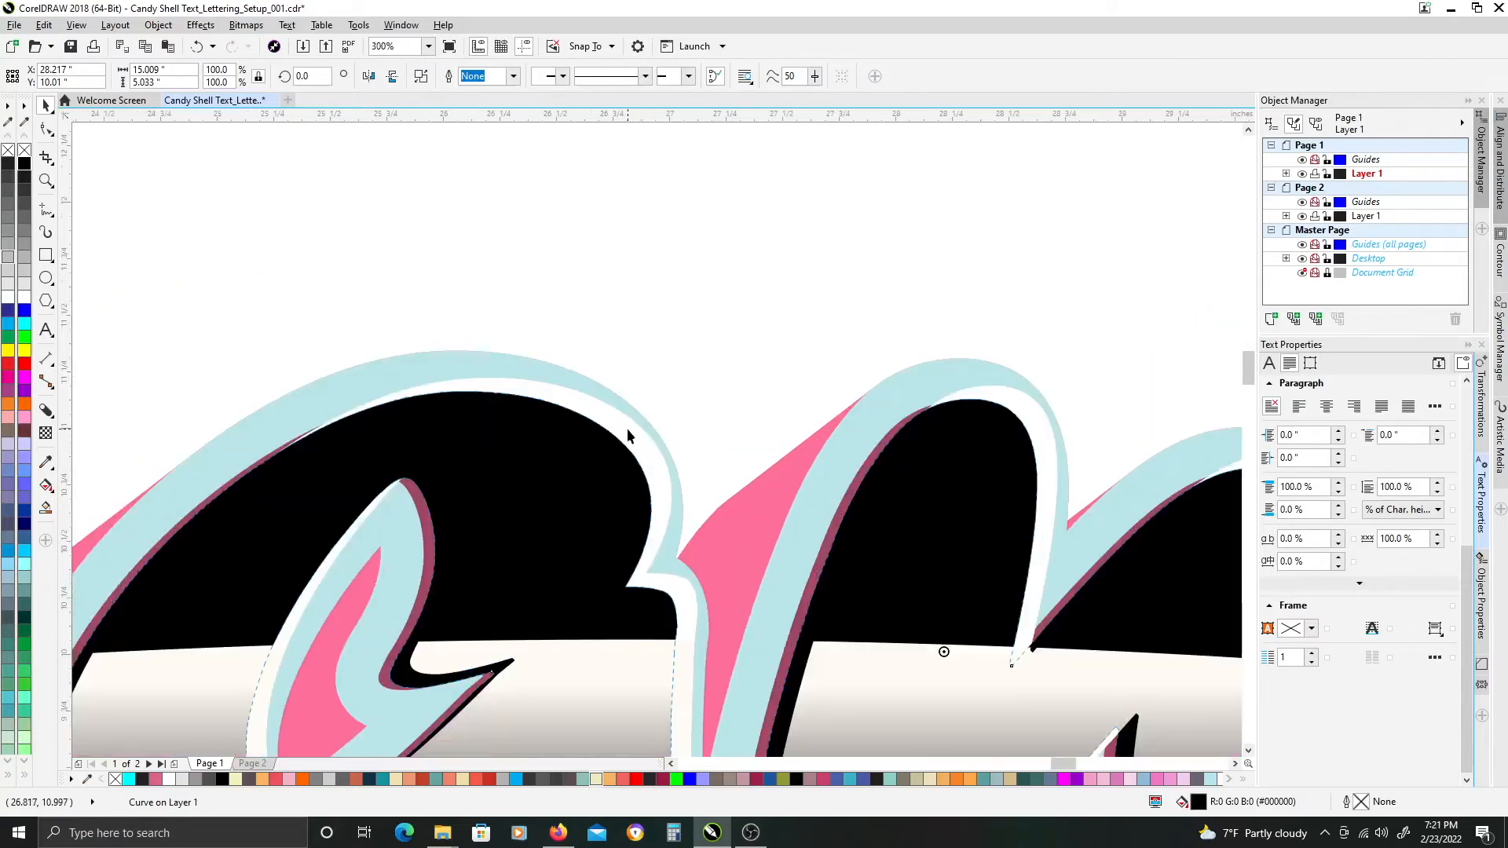
pyautogui.keyDown('shift'); pyautogui.click(629, 430); pyautogui.keyUp('shift')
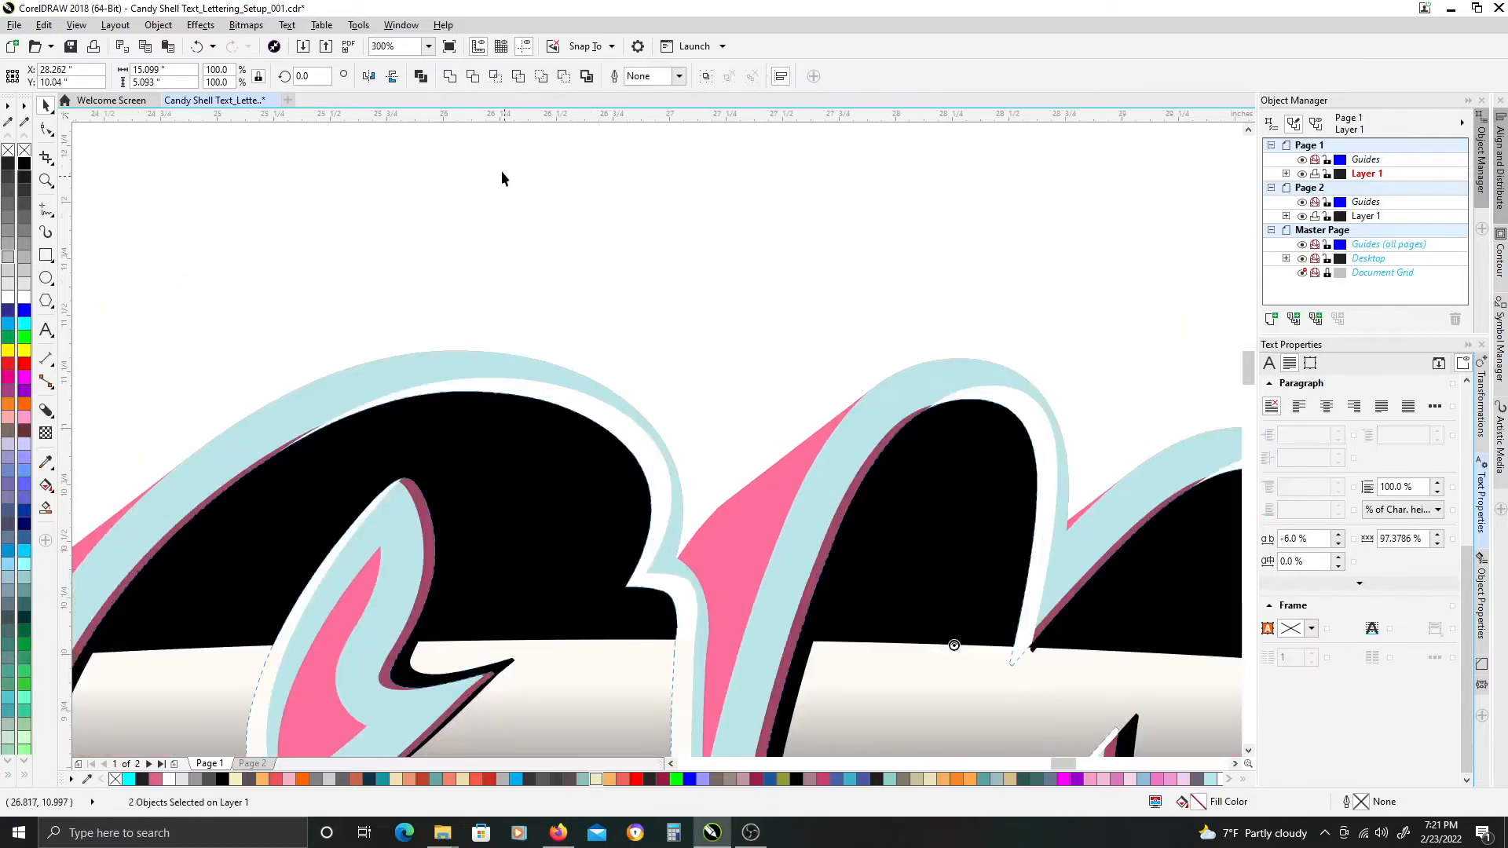
pyautogui.click(473, 79)
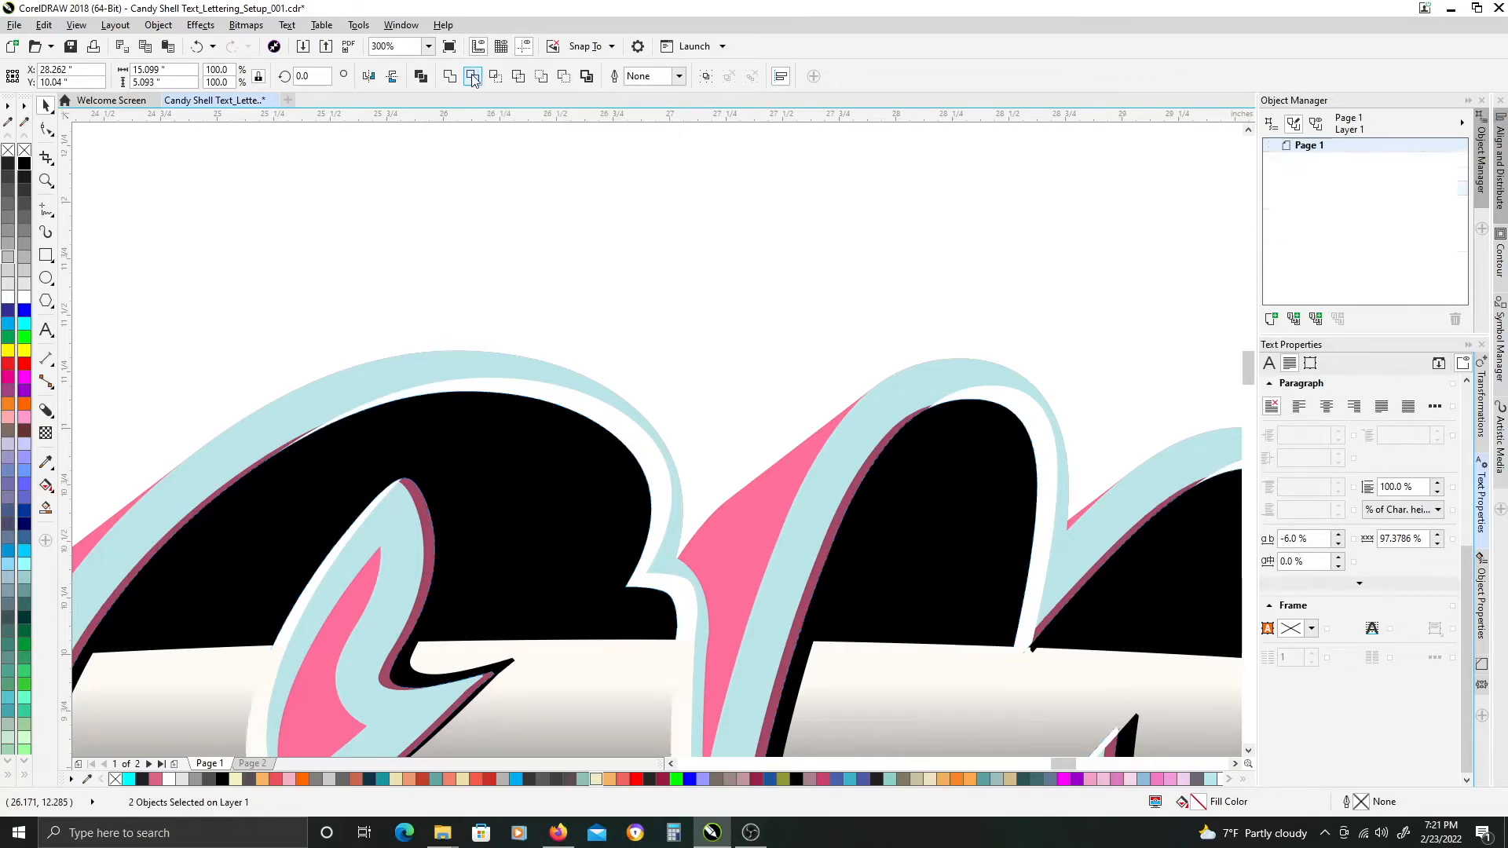
pyautogui.scroll(-1, 690, 248)
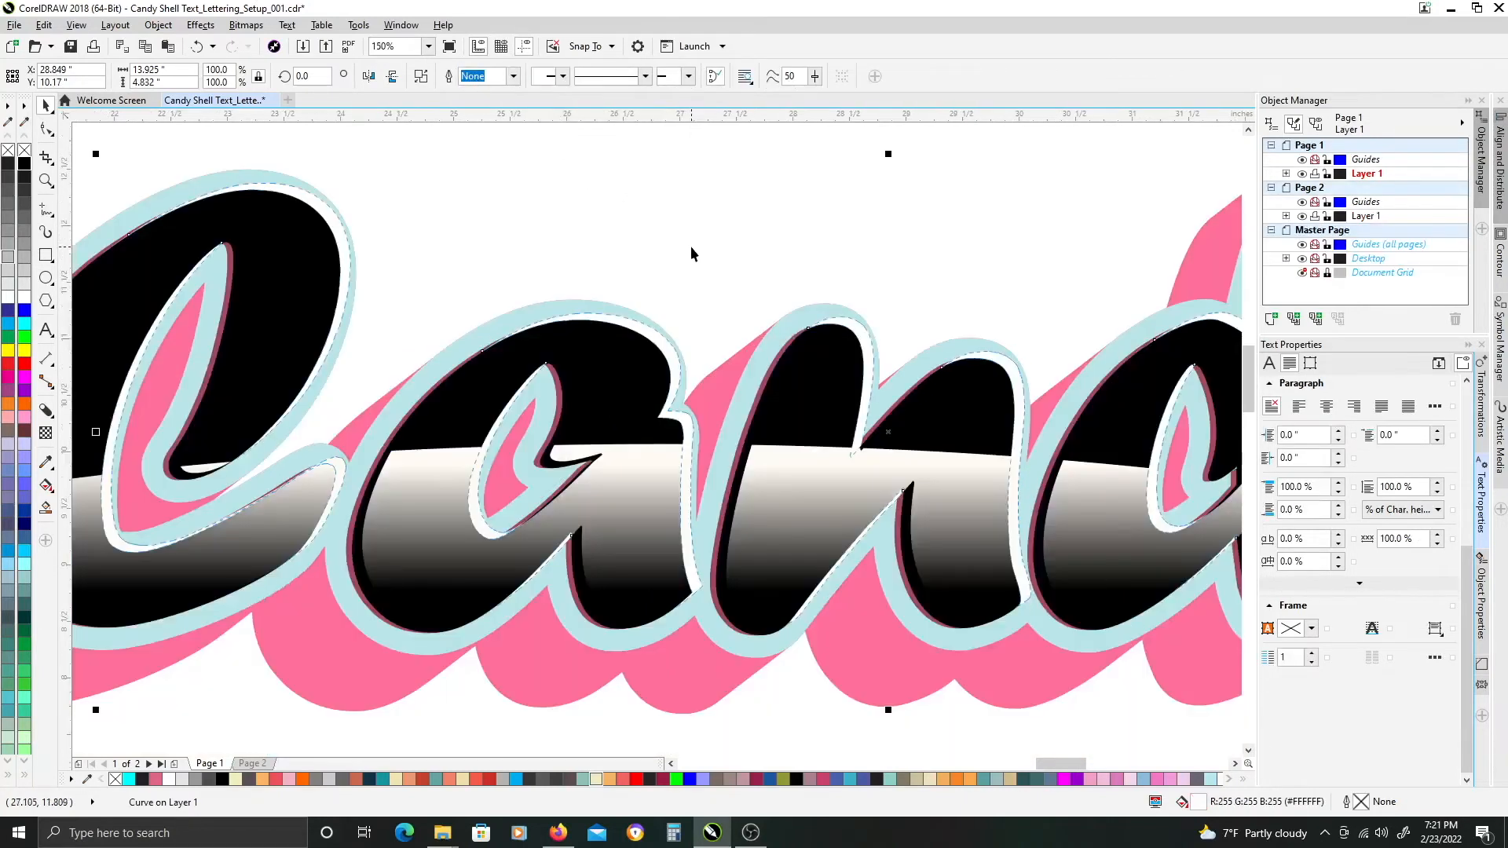
pyautogui.press('Escape')
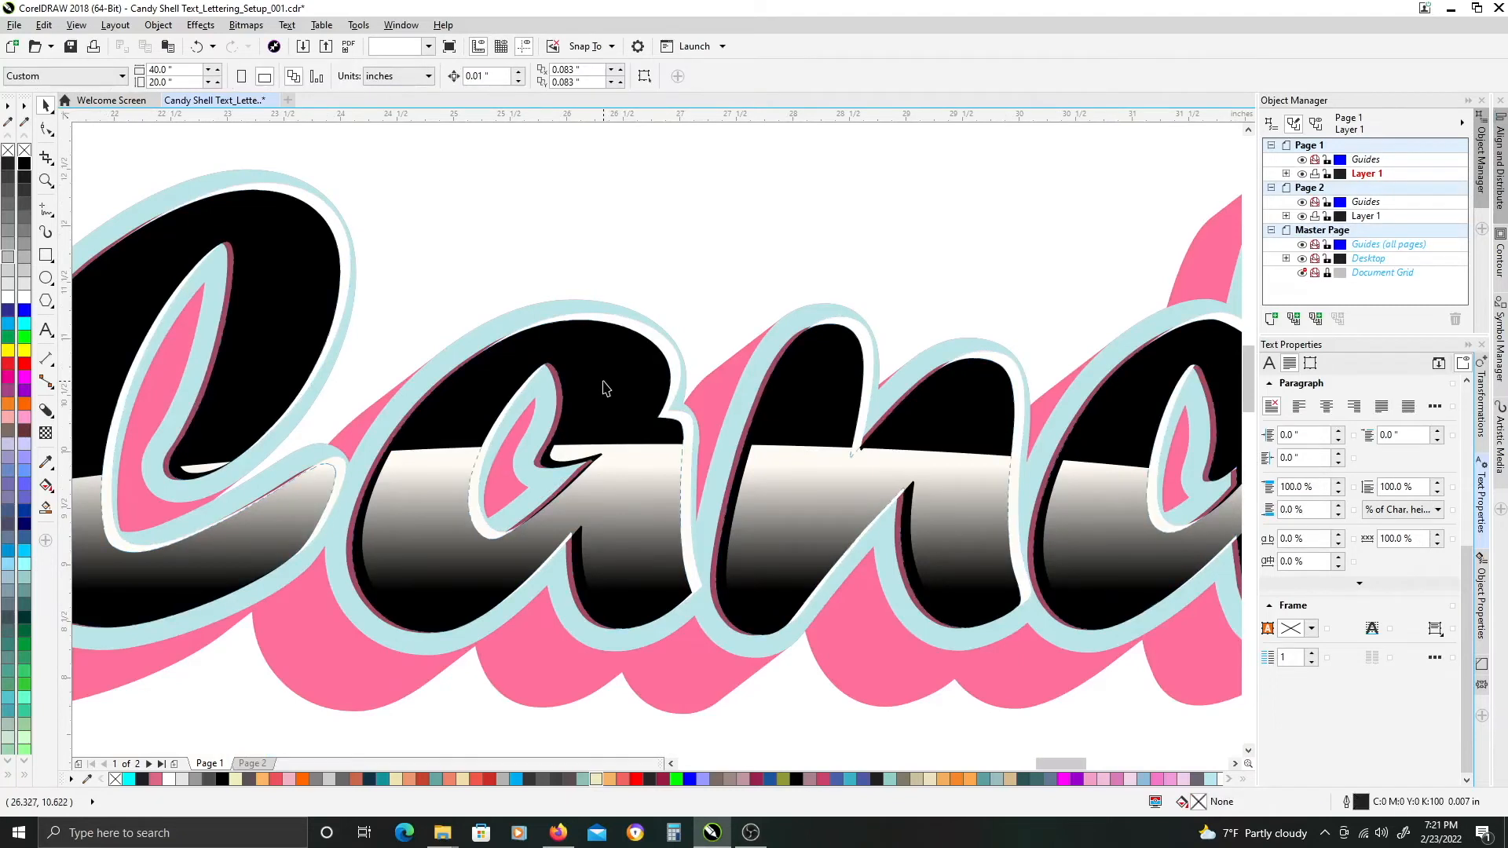
# Delete the black Candy curve to uncover the pink lettering.
pyautogui.click(605, 388)
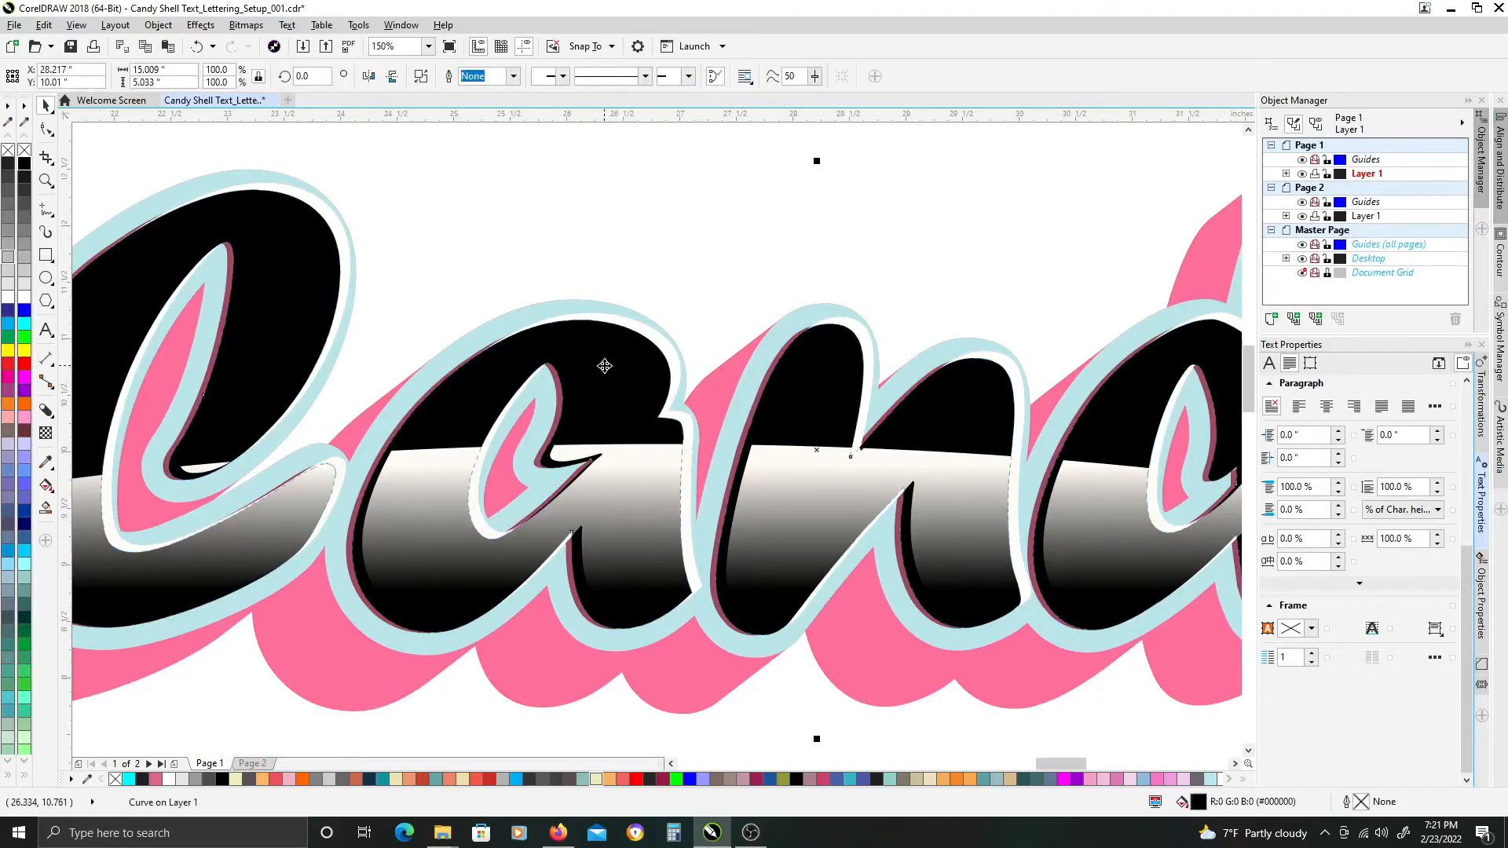
pyautogui.press('Delete')
pyautogui.scroll(-1, 621, 352)
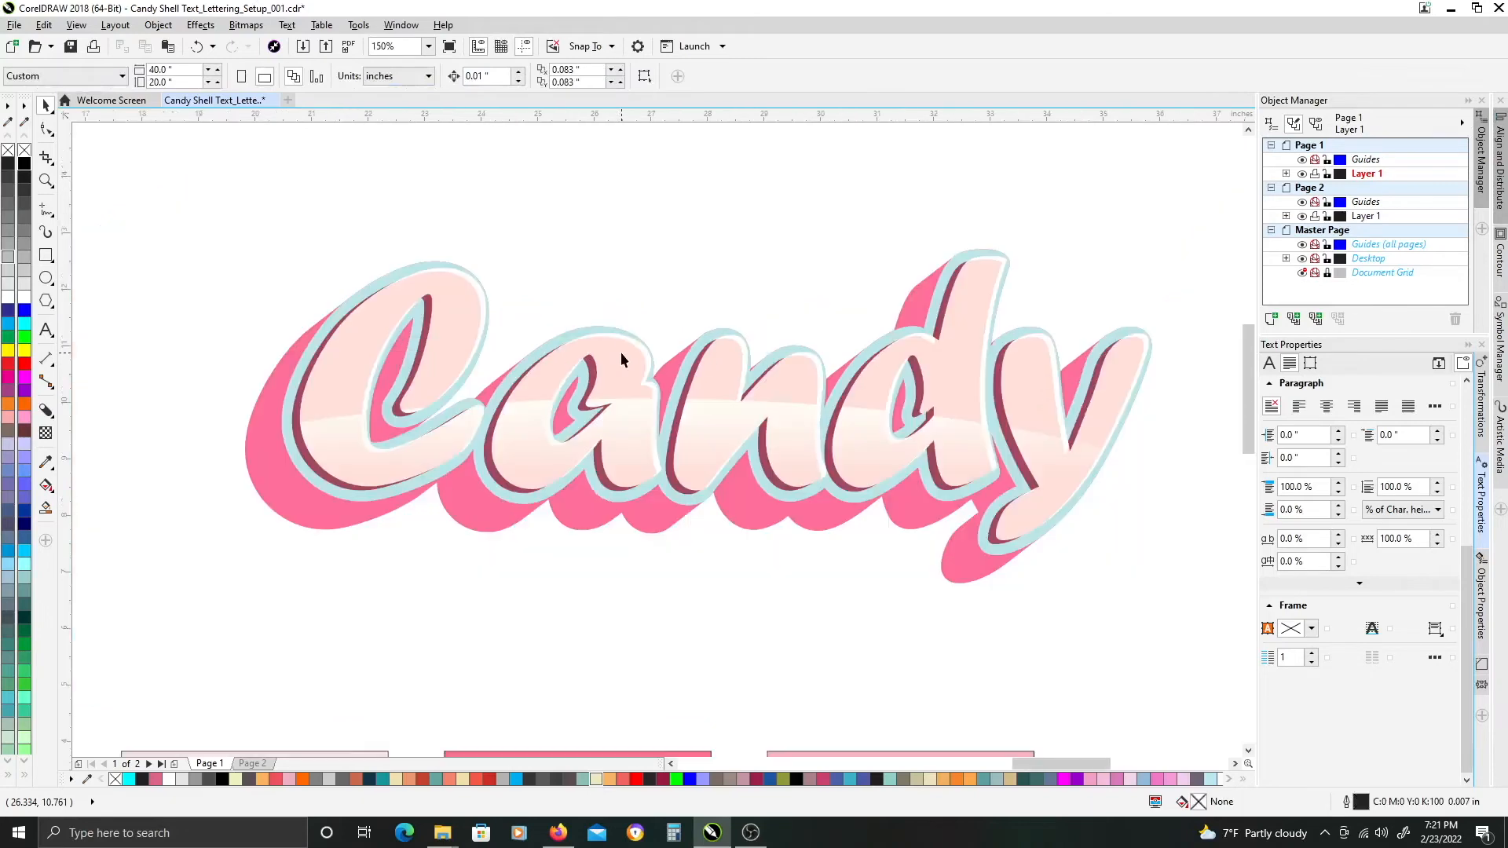
pyautogui.moveTo(738, 291); pyautogui.dragTo(616, 365)
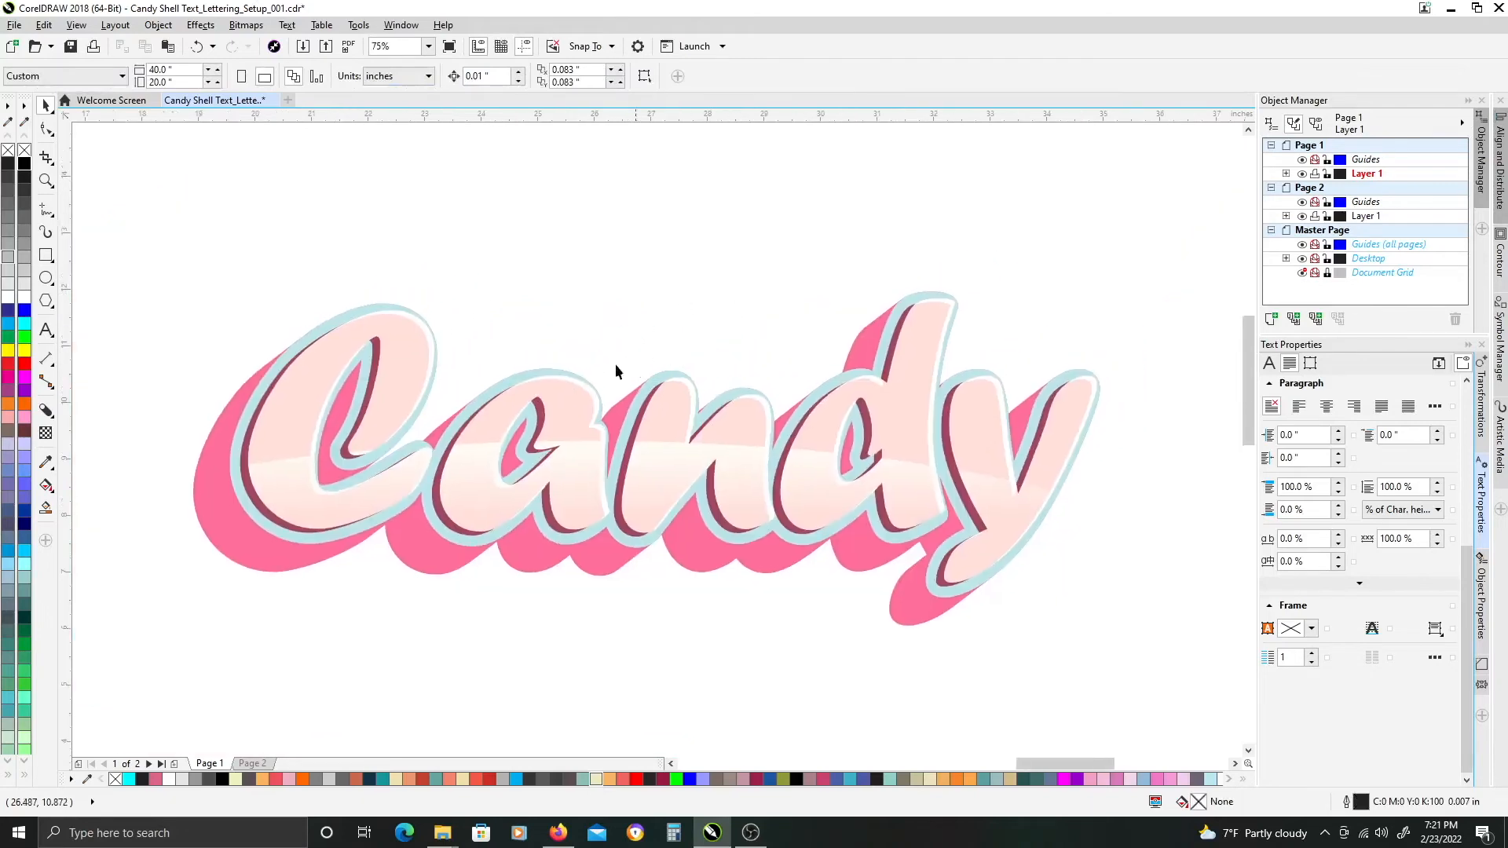
# Move the white edge highlights down off the lettering to show their shape, undo the move, and deselect.
pyautogui.click(417, 322)
pyautogui.moveTo(422, 326); pyautogui.dragTo(424, 372)
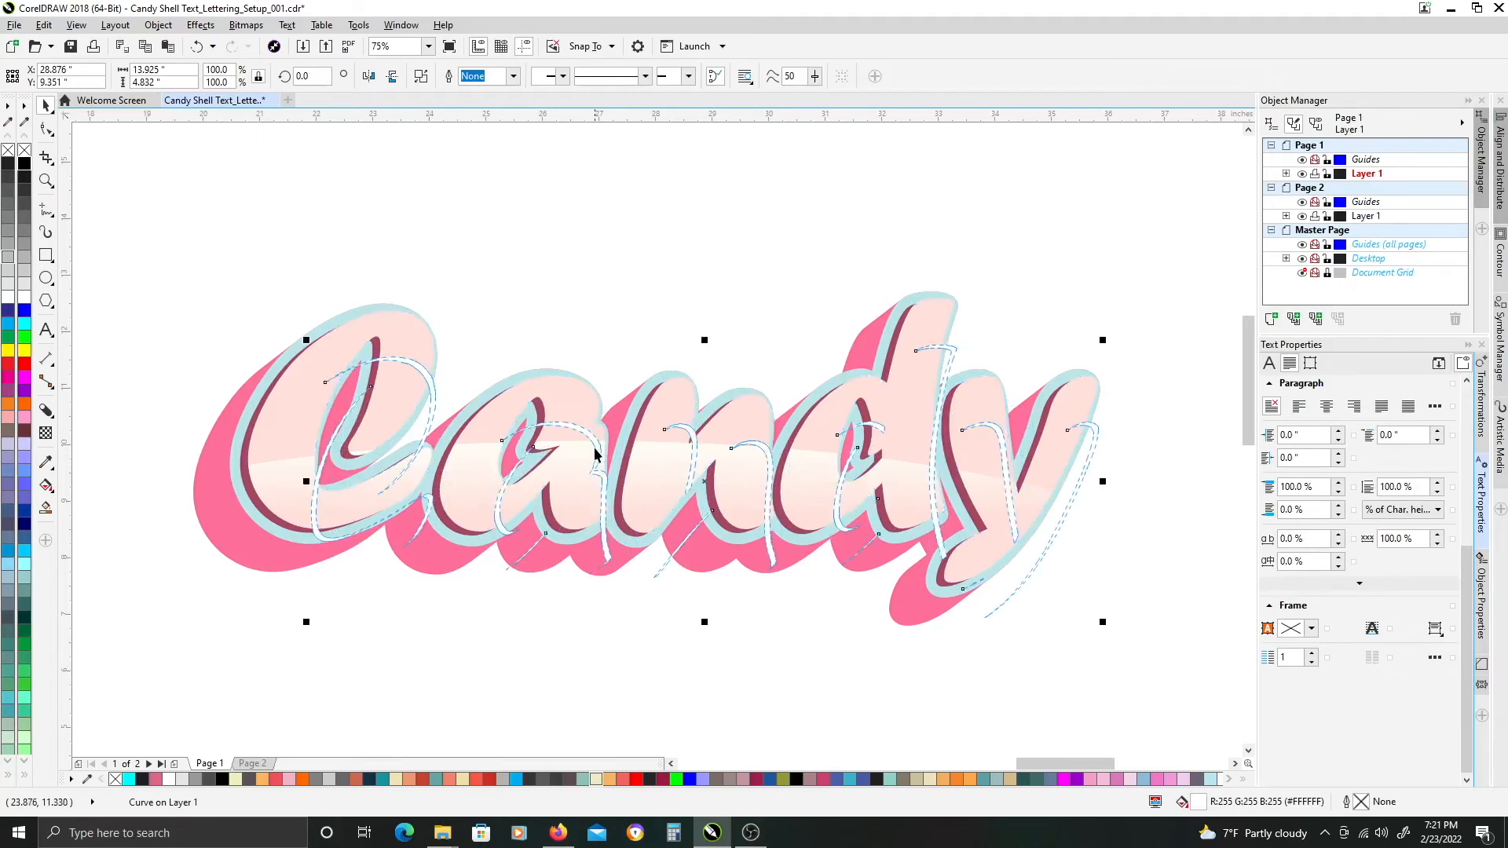
pyautogui.hotkey('ctrl', 'z')
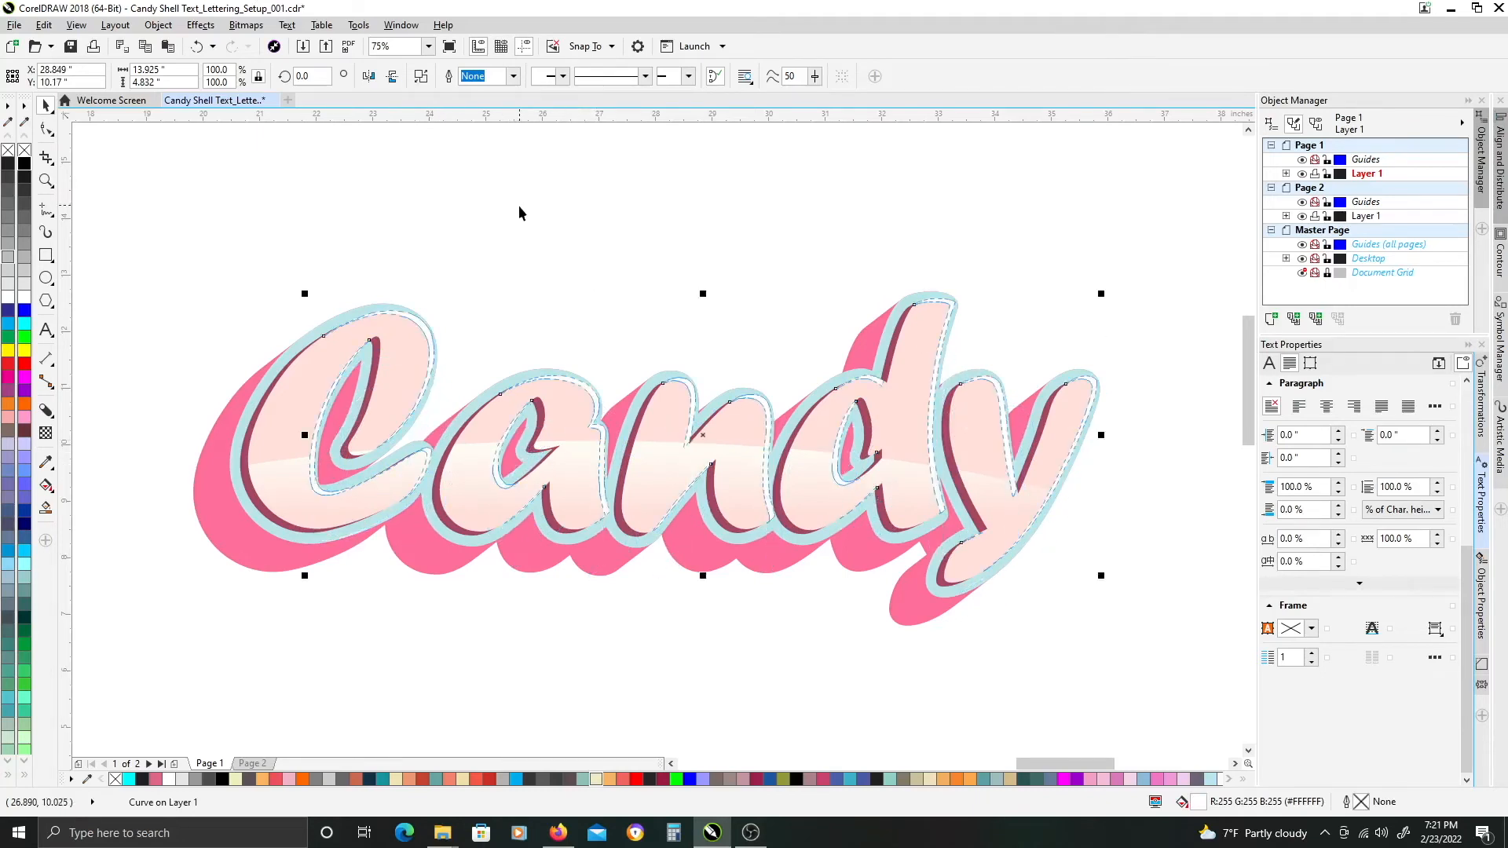
pyautogui.click(508, 242)
pyautogui.scroll(2, 597, 463)
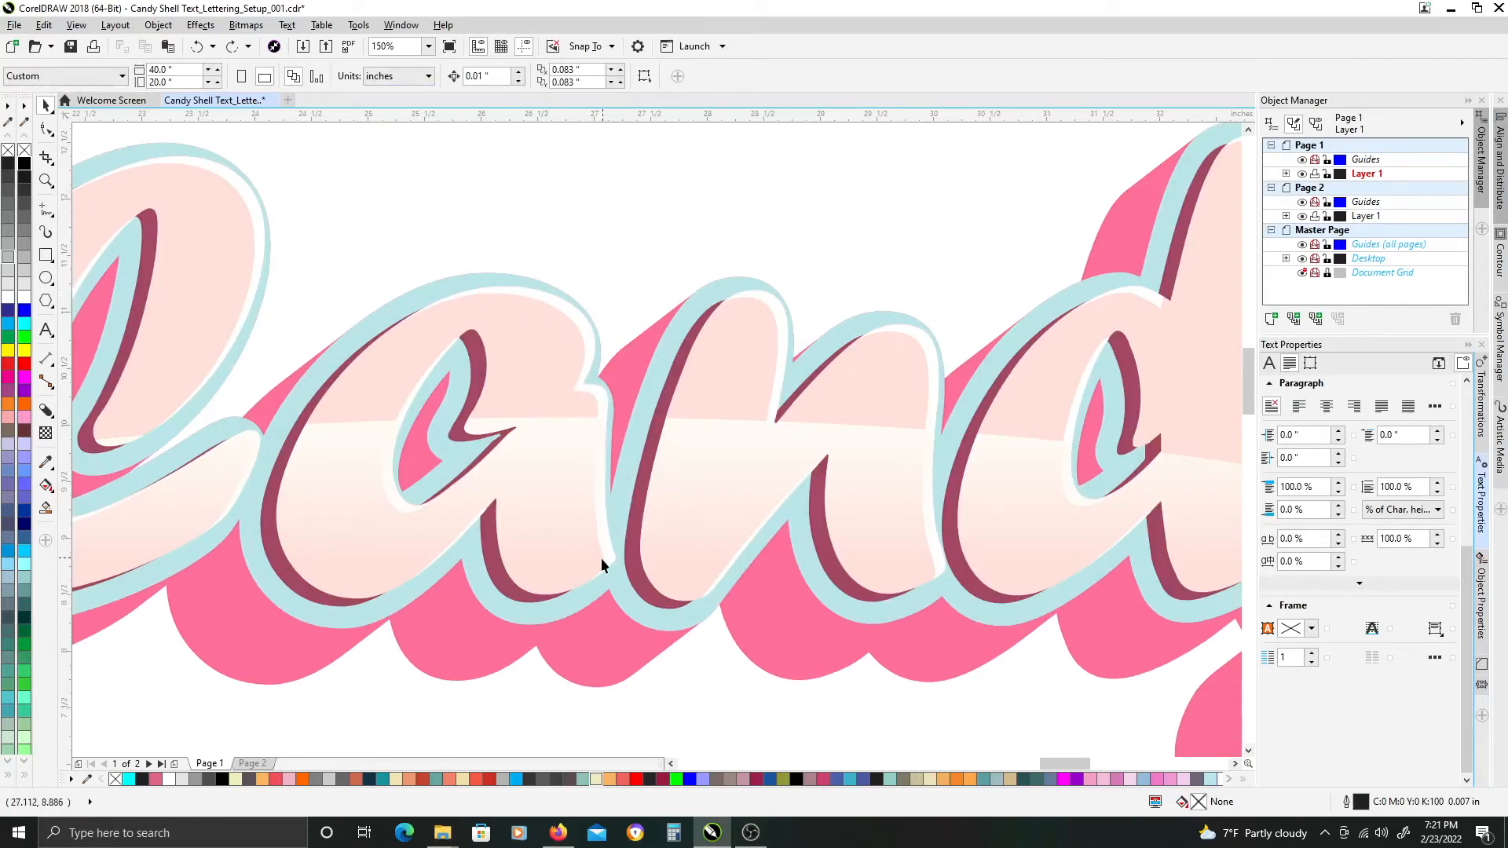
pyautogui.scroll(-2, 515, 371)
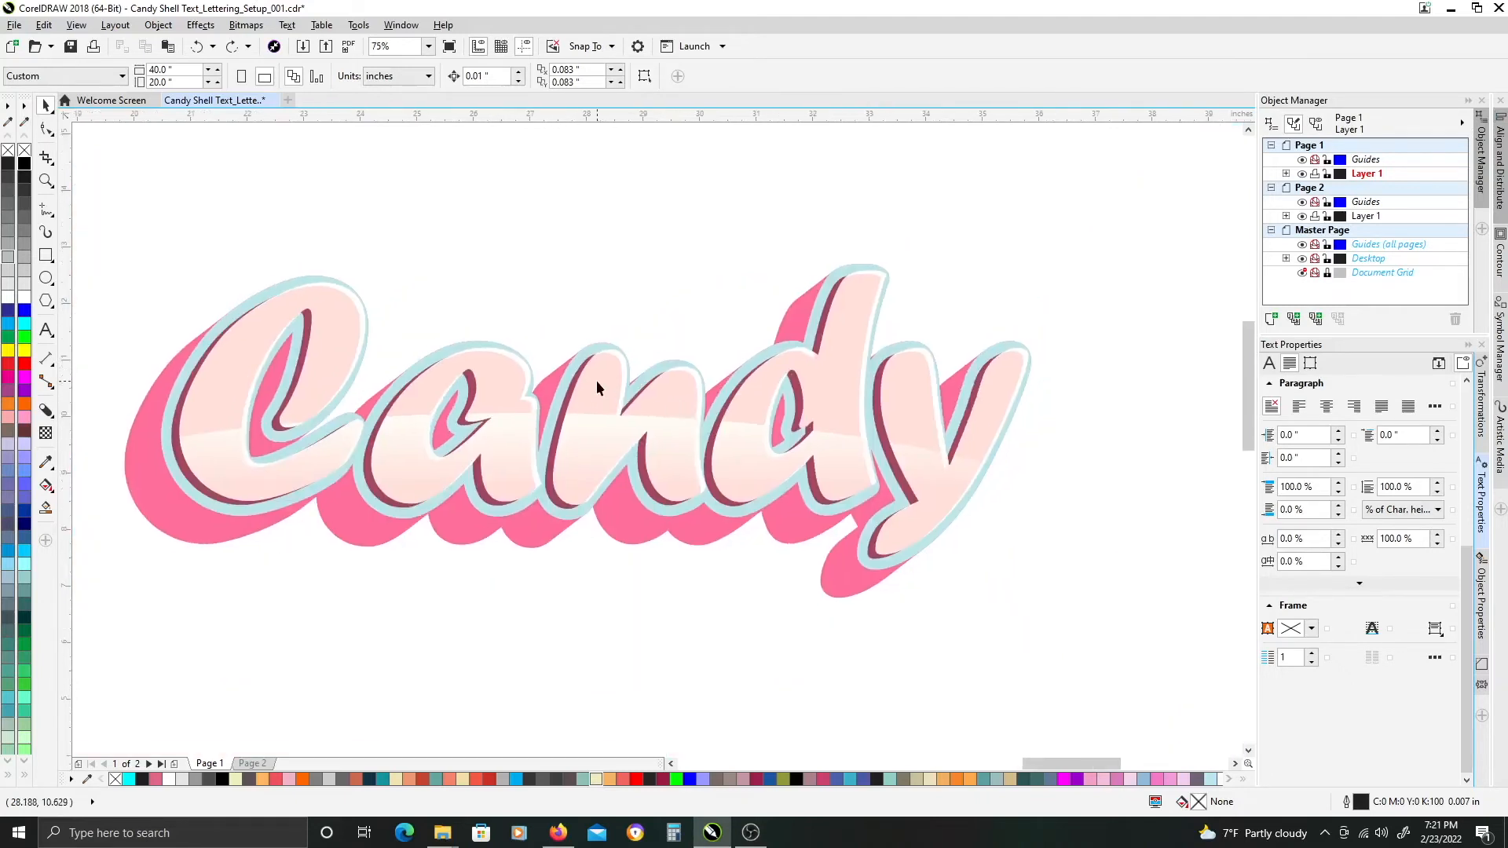
pyautogui.scroll(-2, 601, 385)
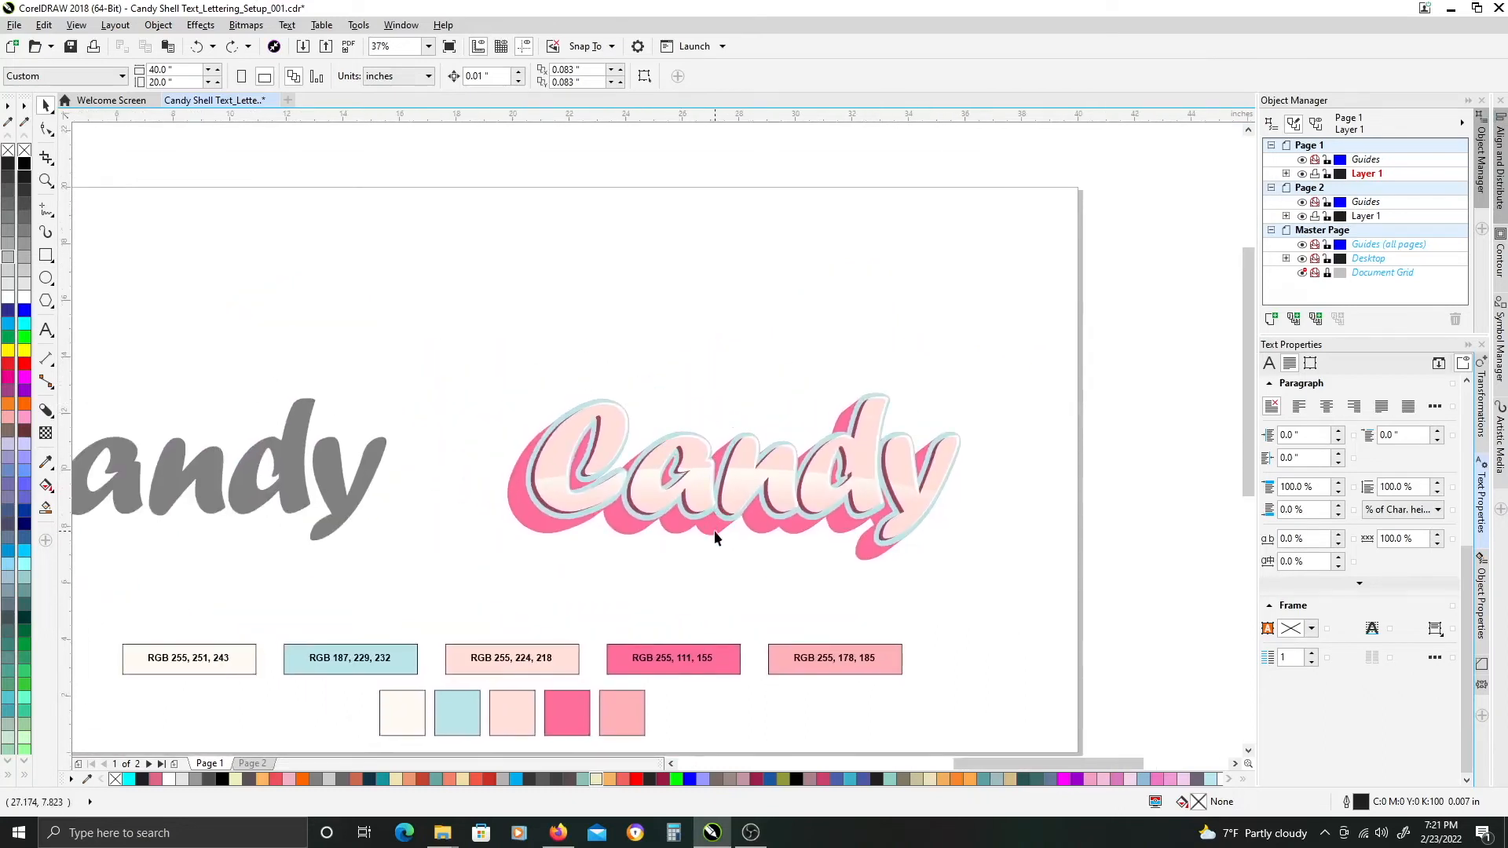
pyautogui.moveTo(749, 512); pyautogui.dragTo(726, 451)
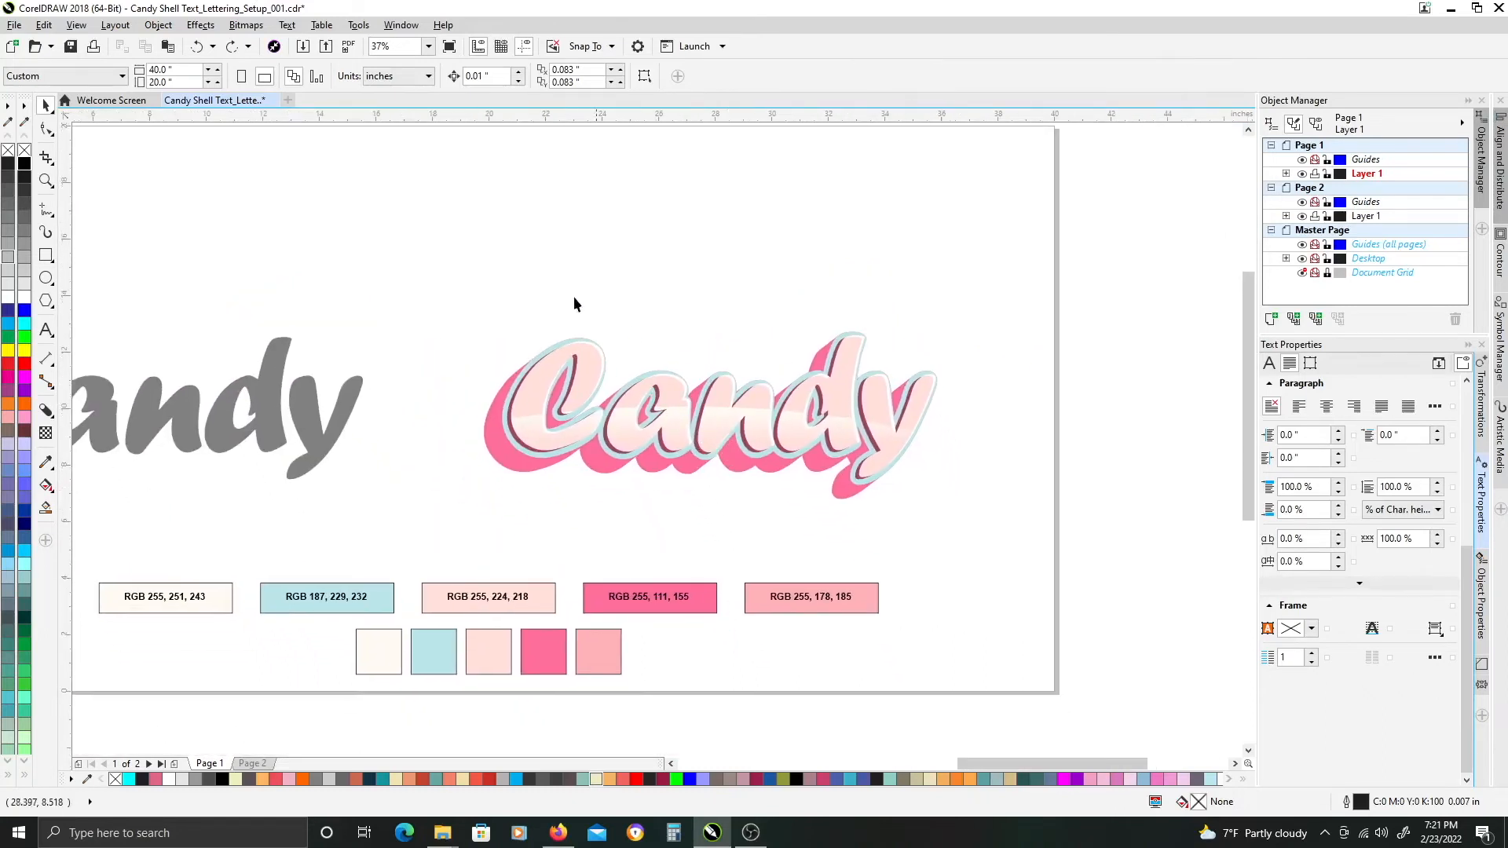
pyautogui.moveTo(443, 251); pyautogui.dragTo(1011, 536)
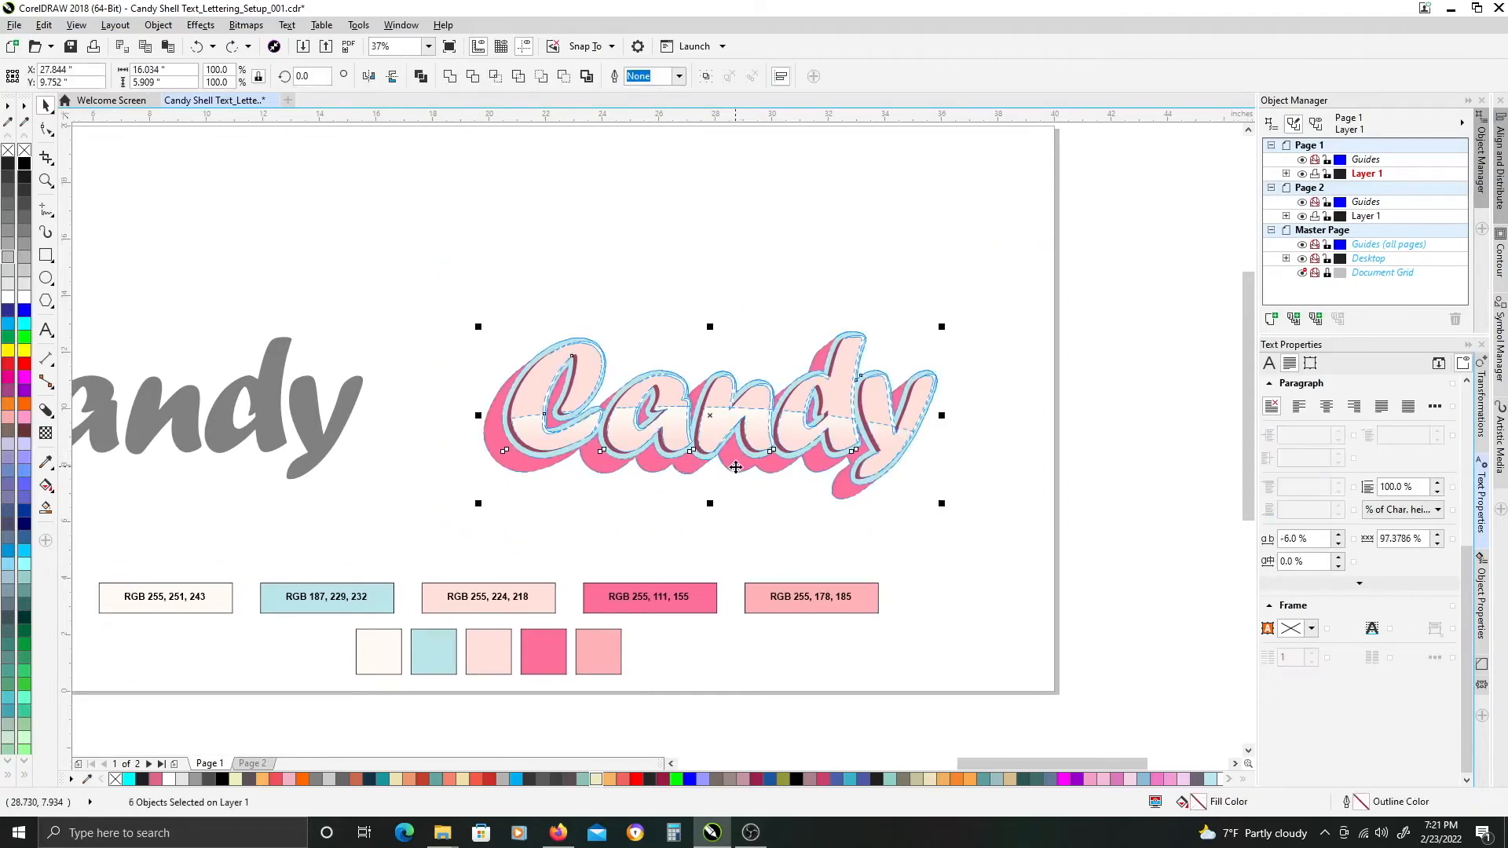
pyautogui.click(631, 501)
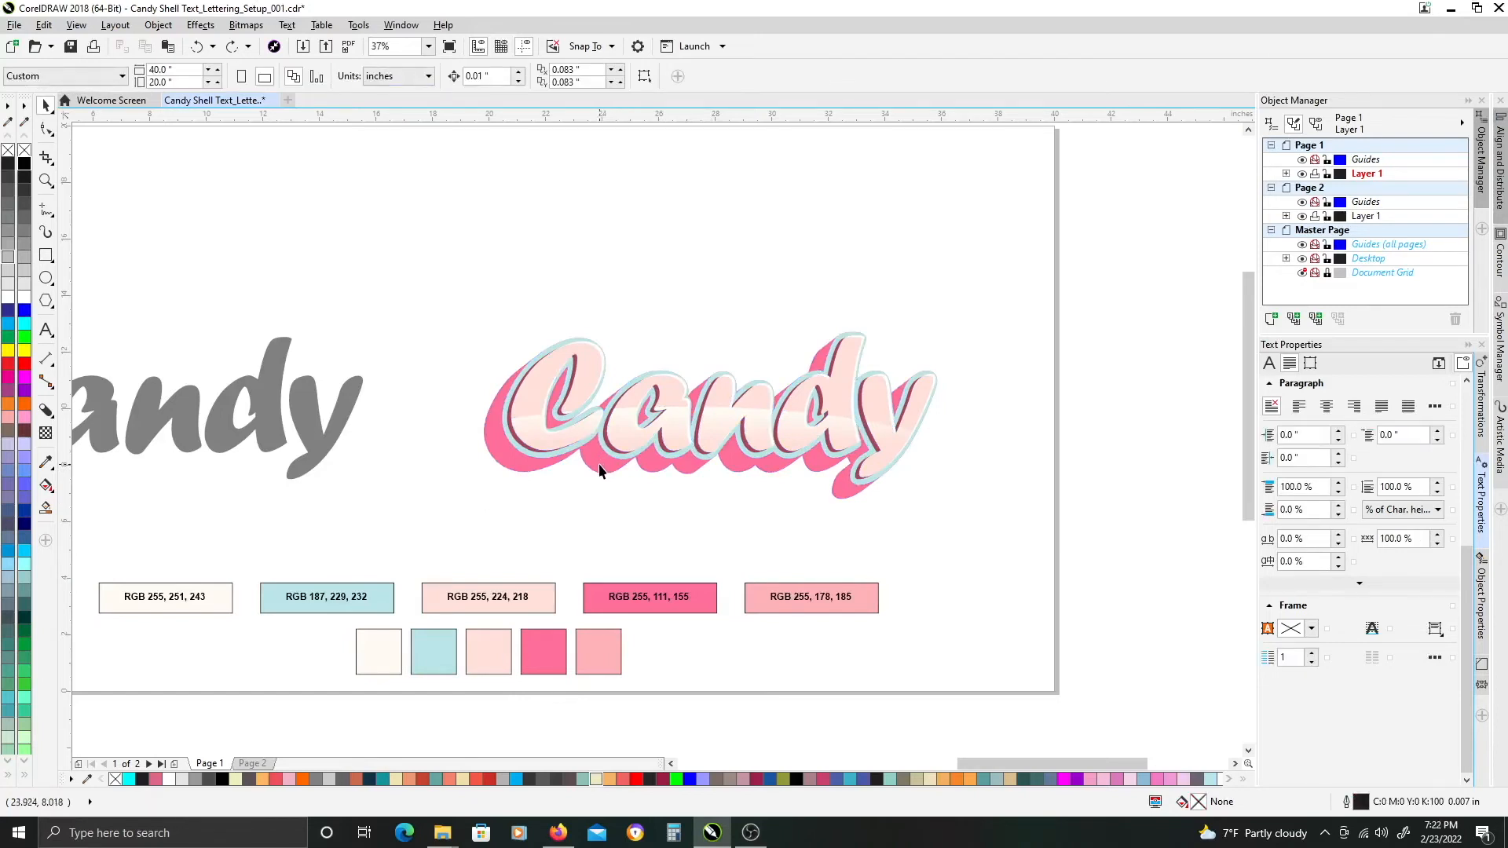
# Apply a linear fountain fill to the pink block shadow behind the Candy lettering.
pyautogui.click(599, 471)
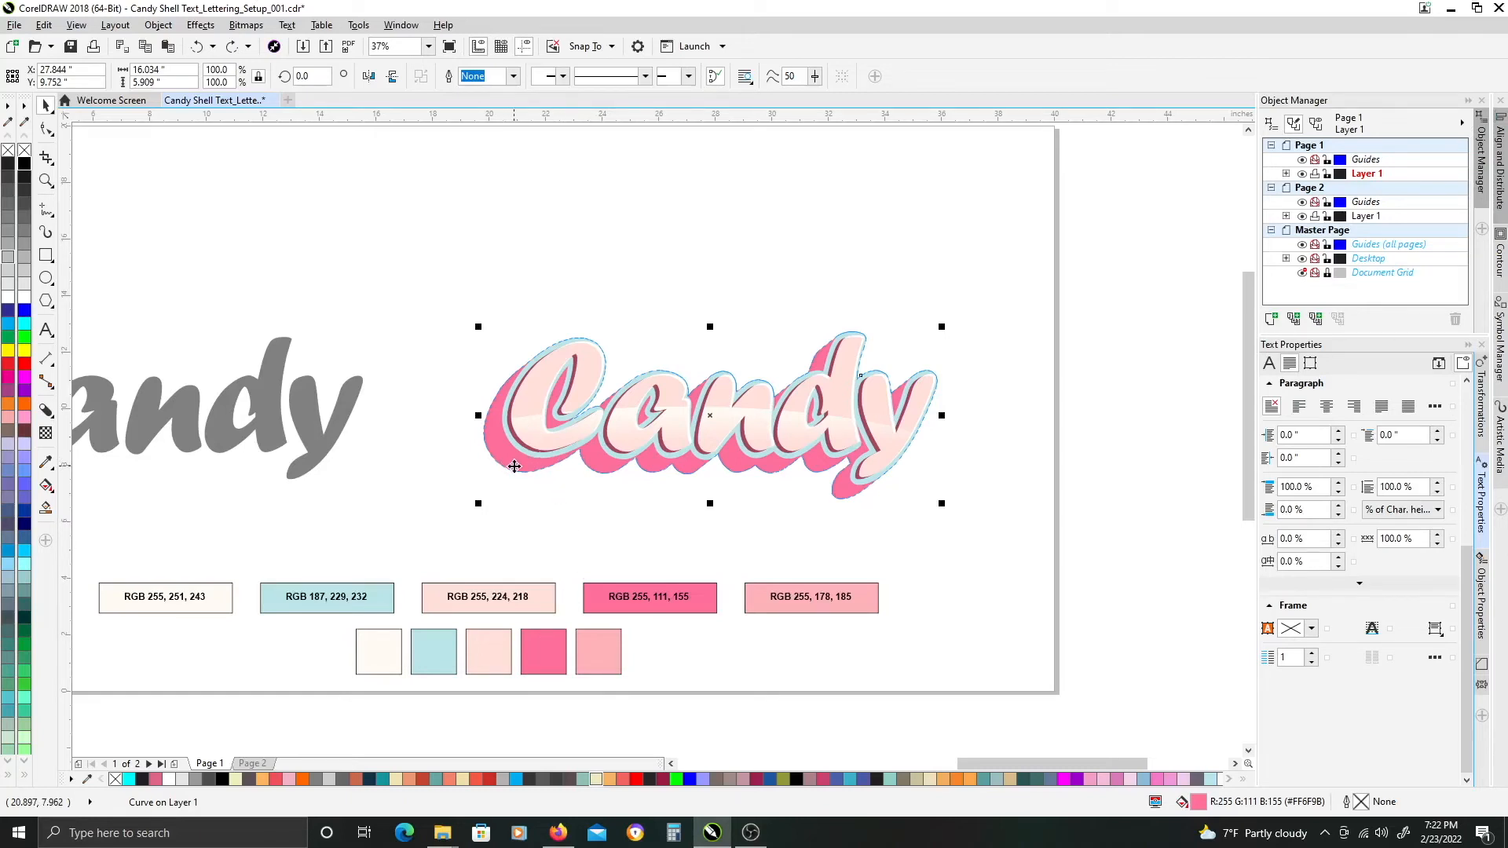
pyautogui.press('g')
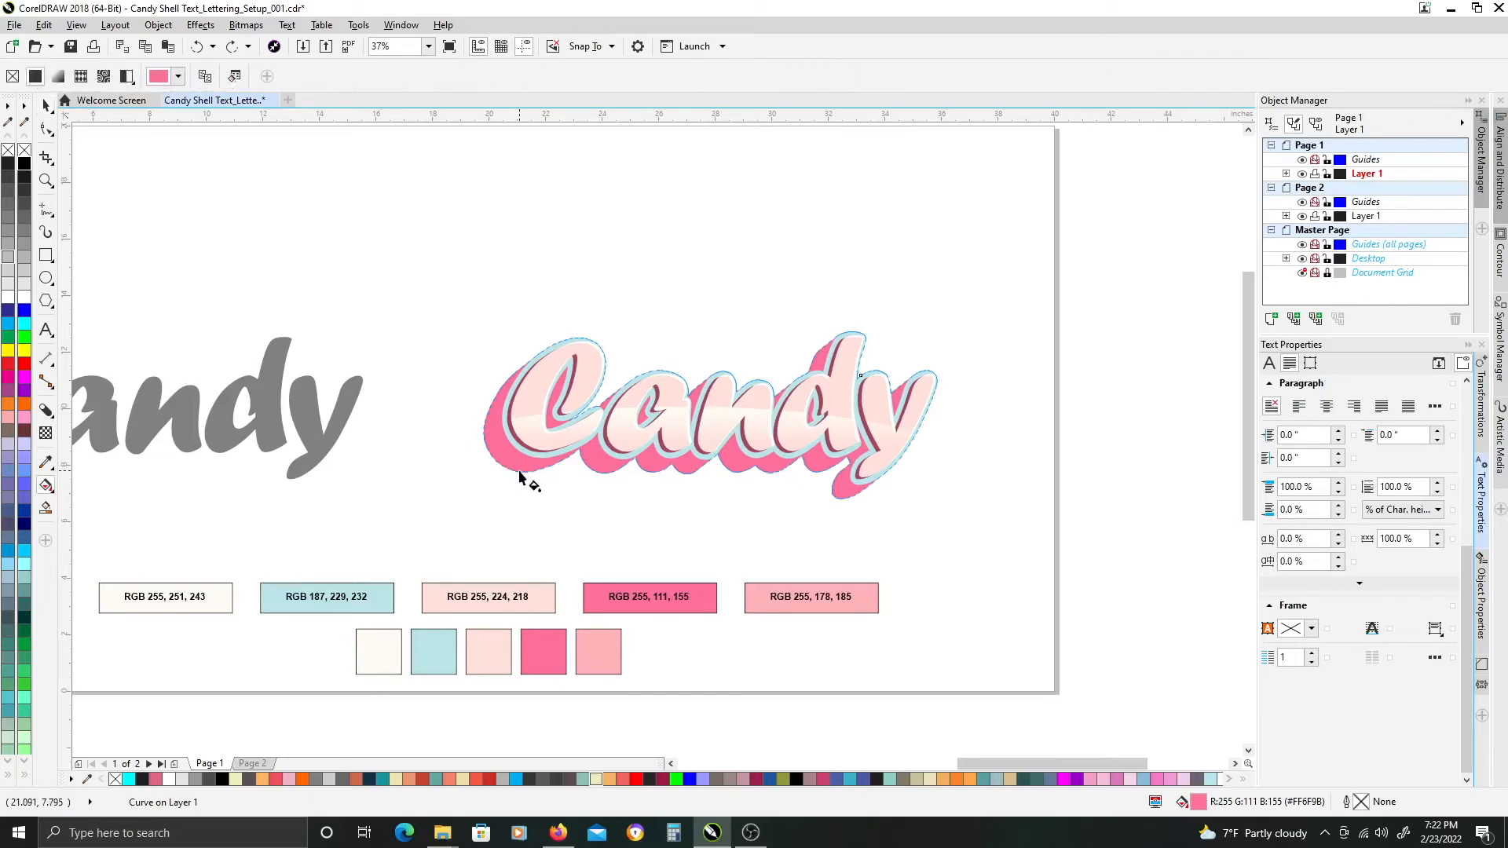
pyautogui.click(58, 78)
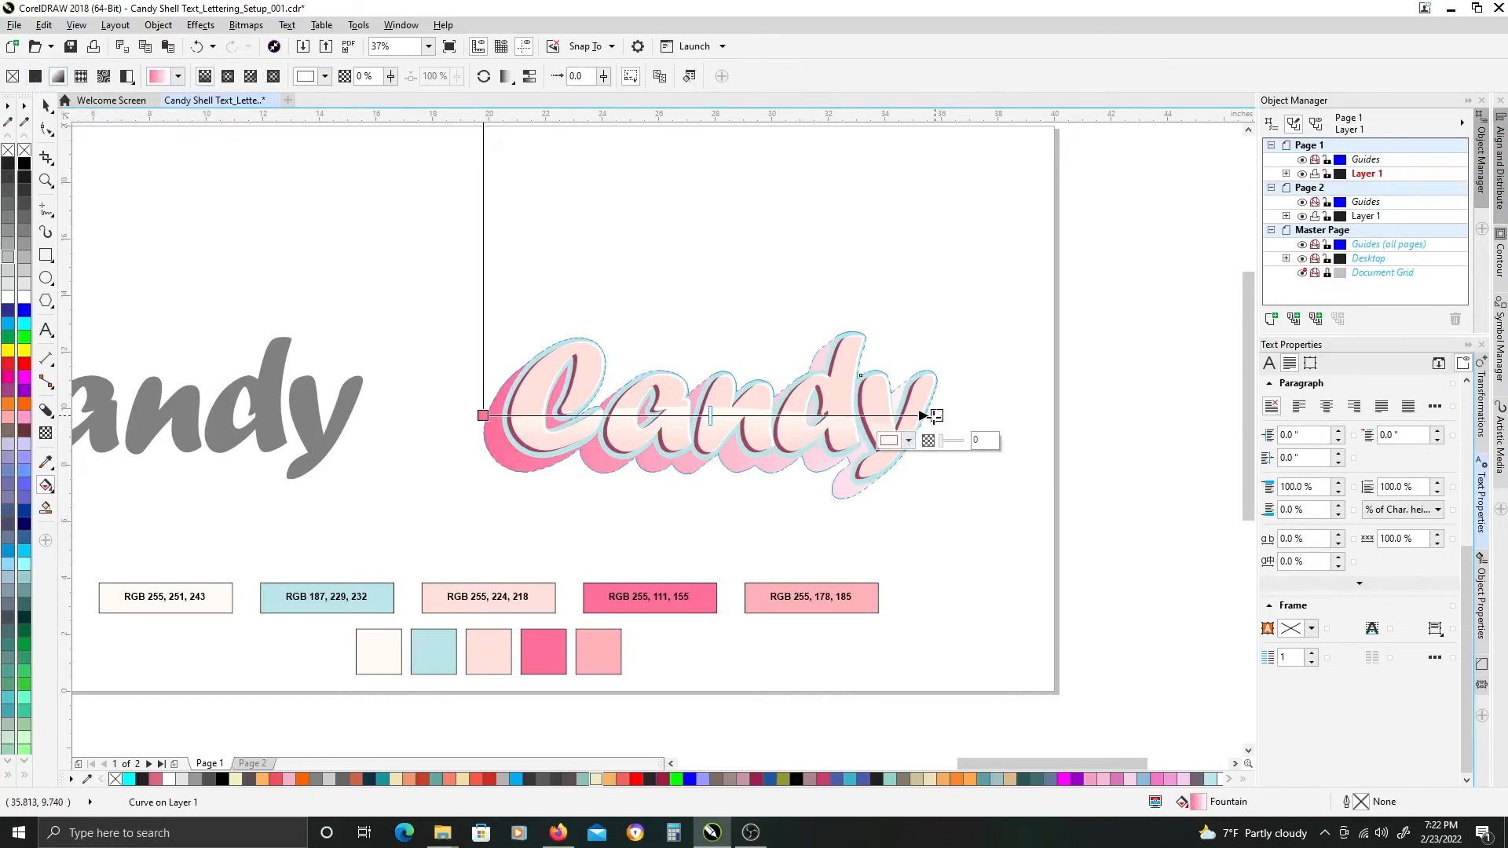
# Sample the hot pink swatch for the shadow gradient's end colour and darken it to RGB 153, 64, 91.
pyautogui.click(888, 442)
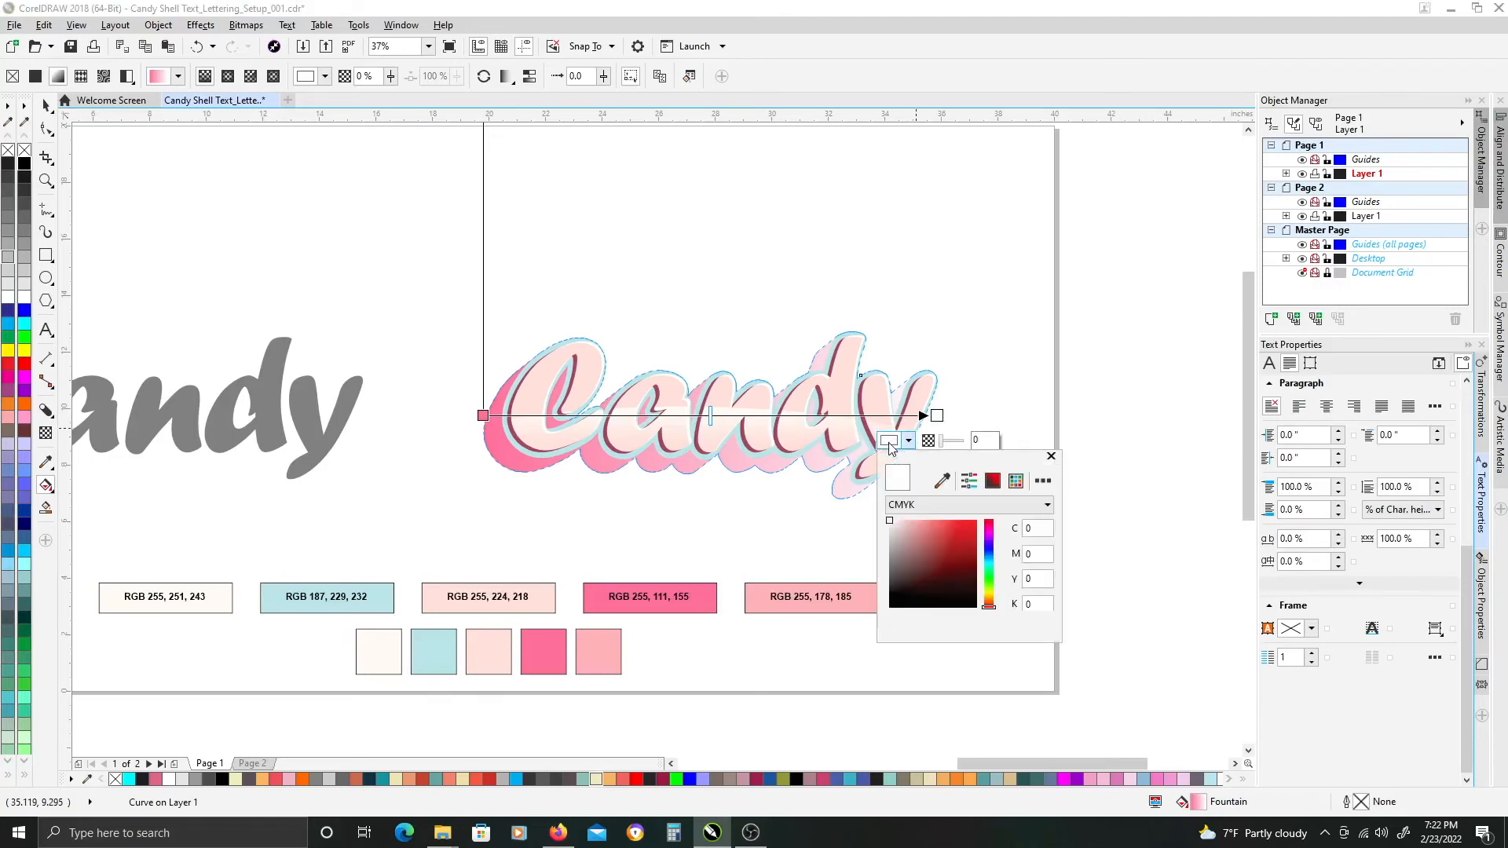
pyautogui.click(943, 483)
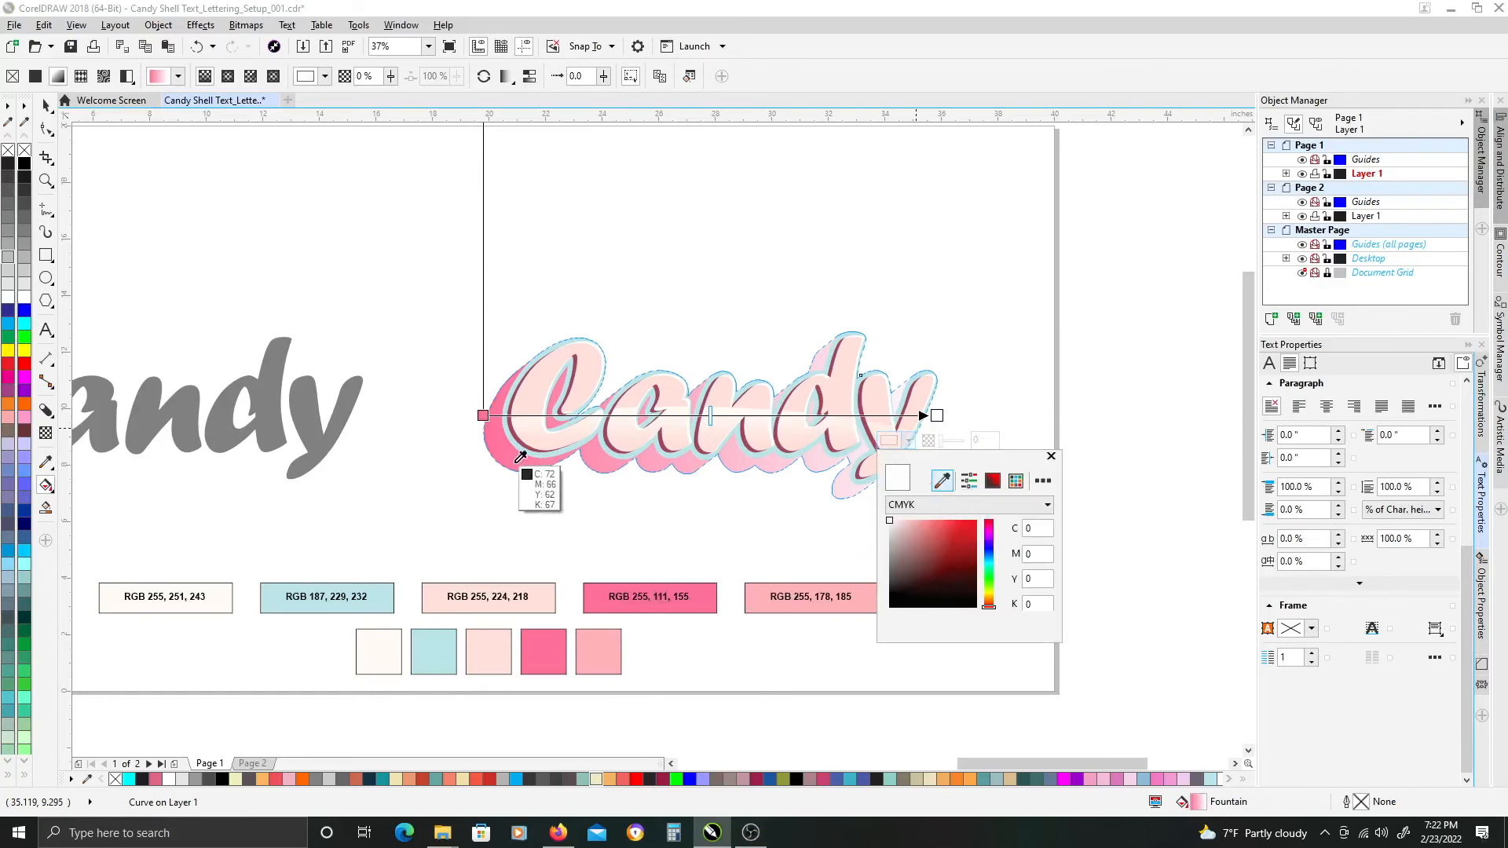
pyautogui.click(536, 638)
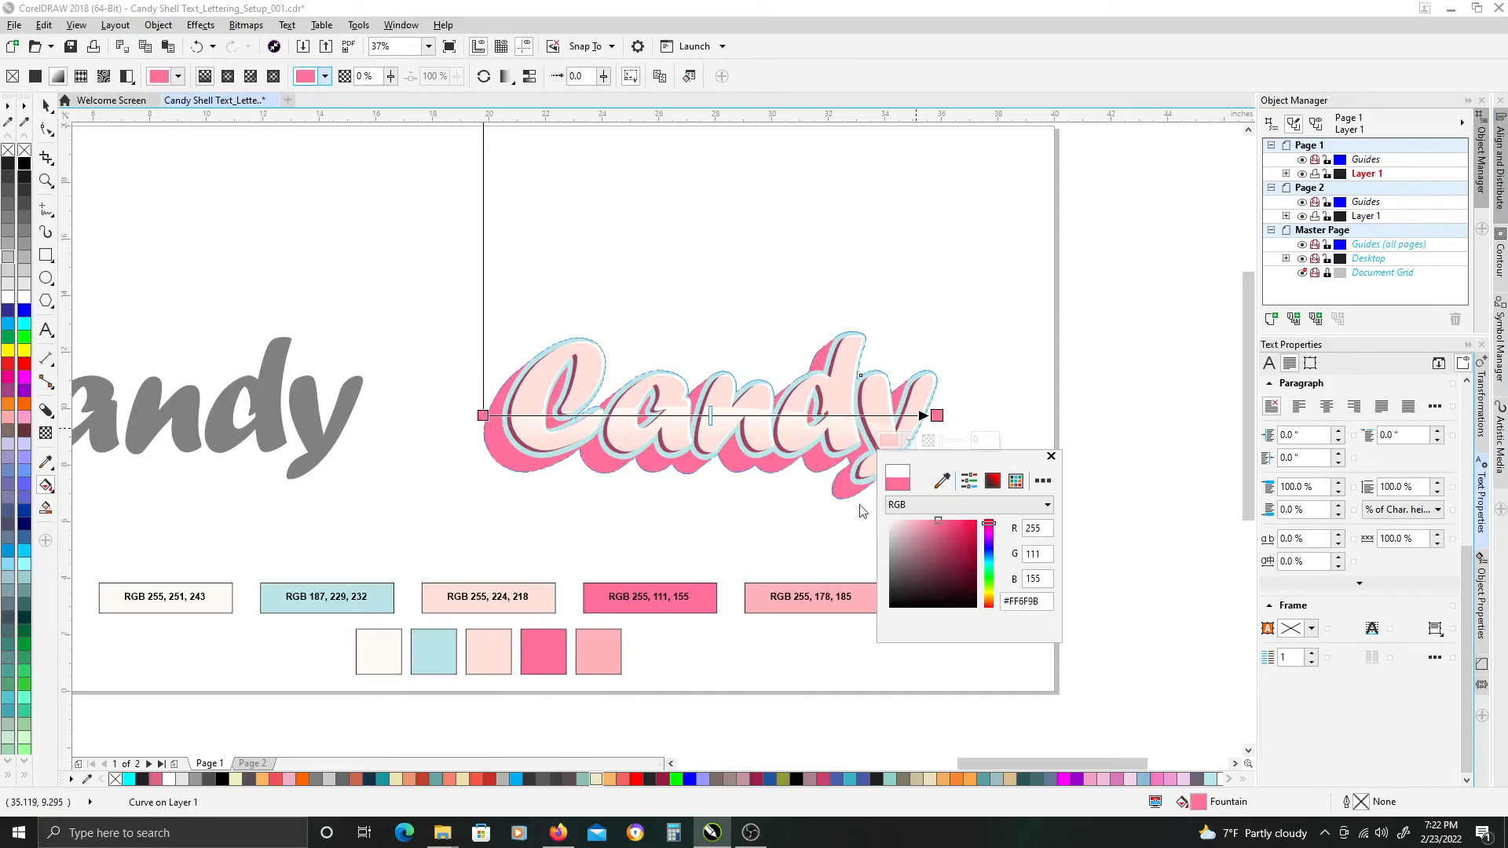
pyautogui.moveTo(940, 520); pyautogui.dragTo(943, 555)
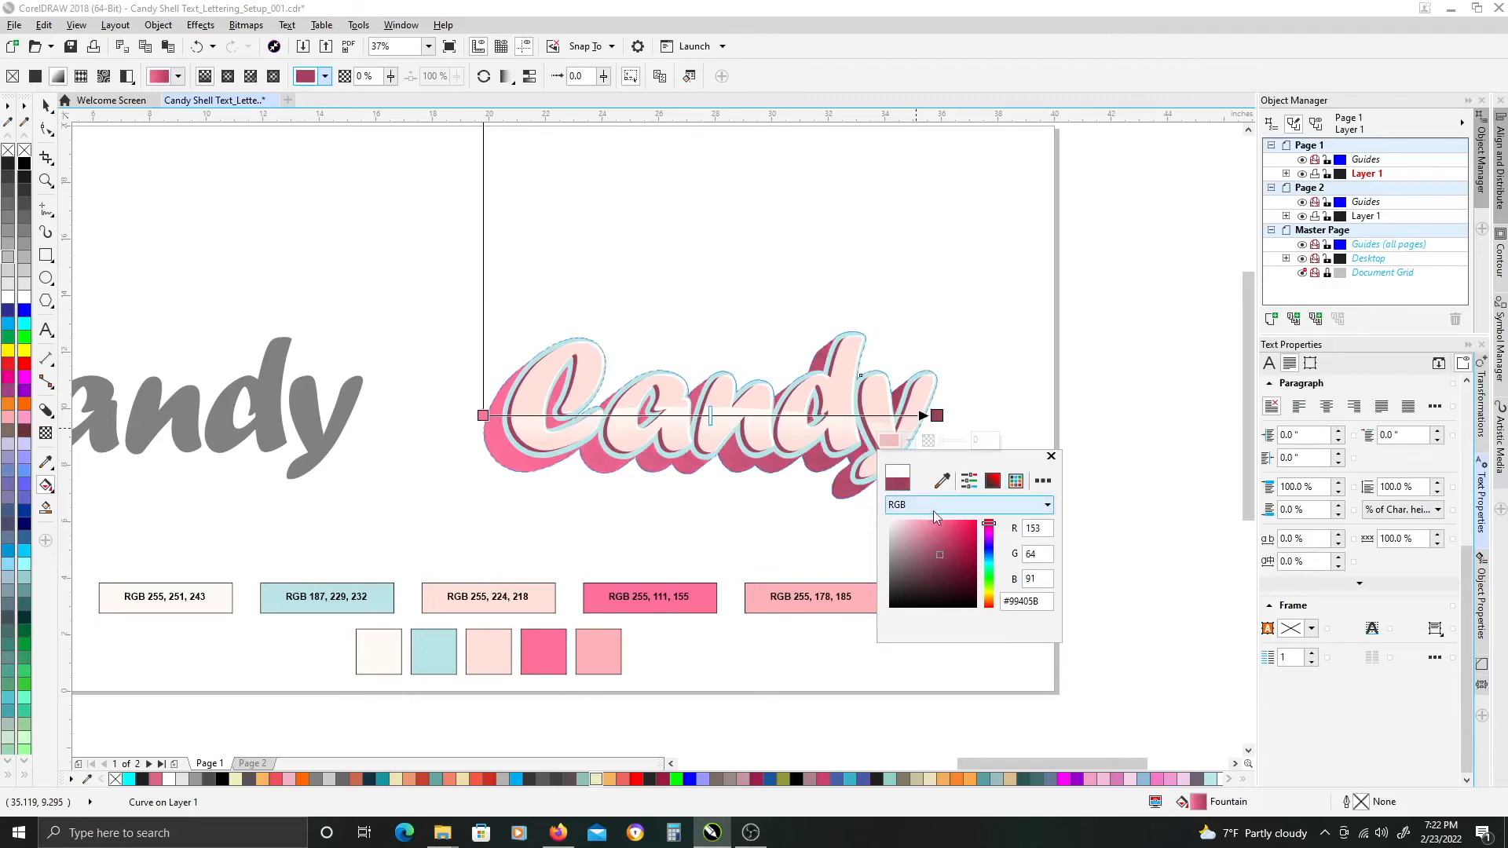
pyautogui.click(1051, 456)
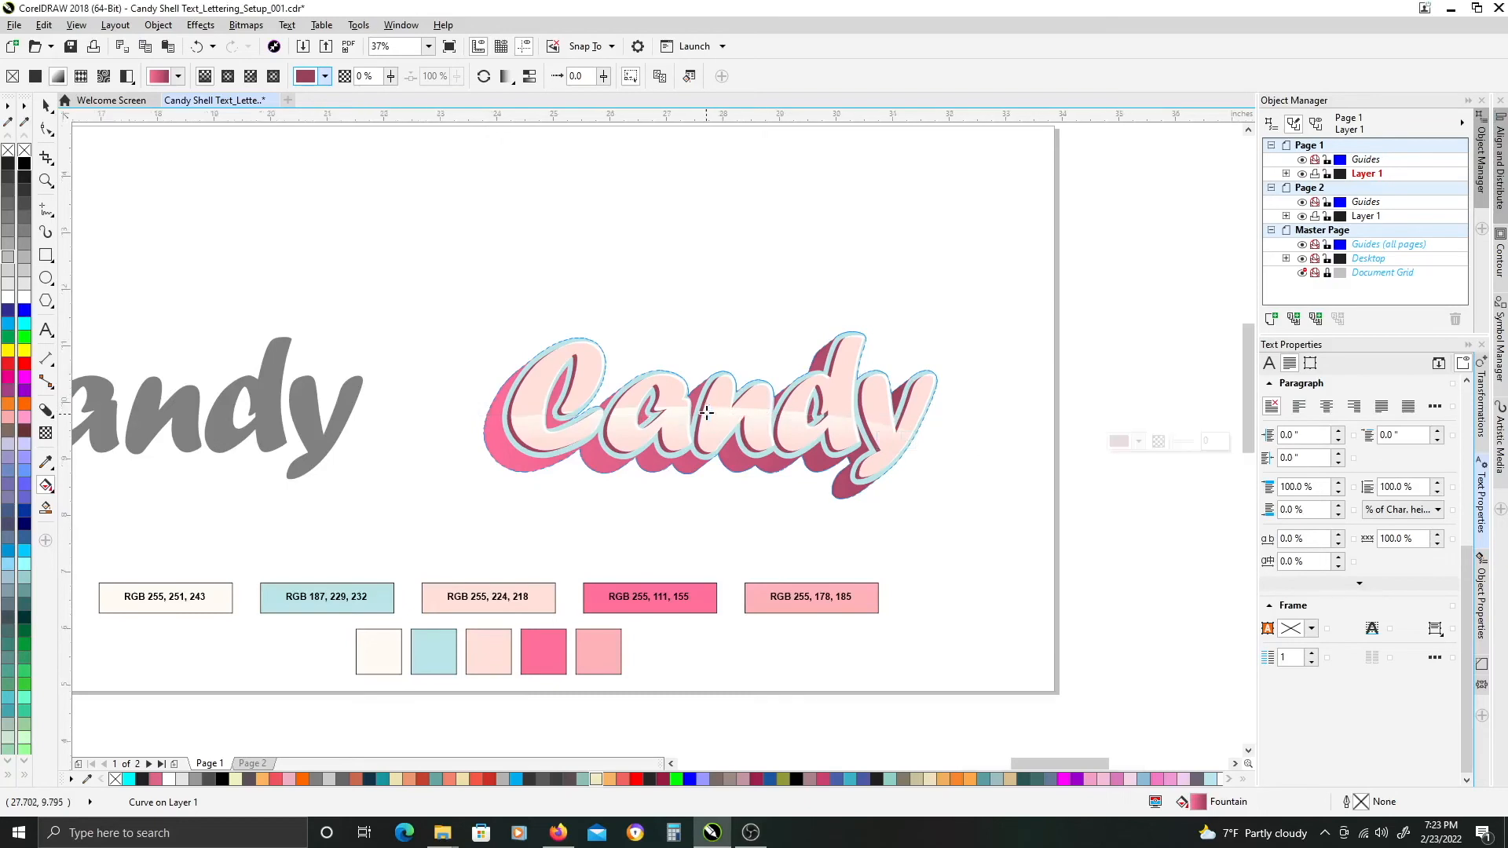
# Run the shadow's gradient vertically, from pink at the letters' lower half to dark pink just below the shadow's lower edge, and deselect.
pyautogui.scroll(2, 707, 404)
pyautogui.moveTo(688, 366); pyautogui.dragTo(687, 502)
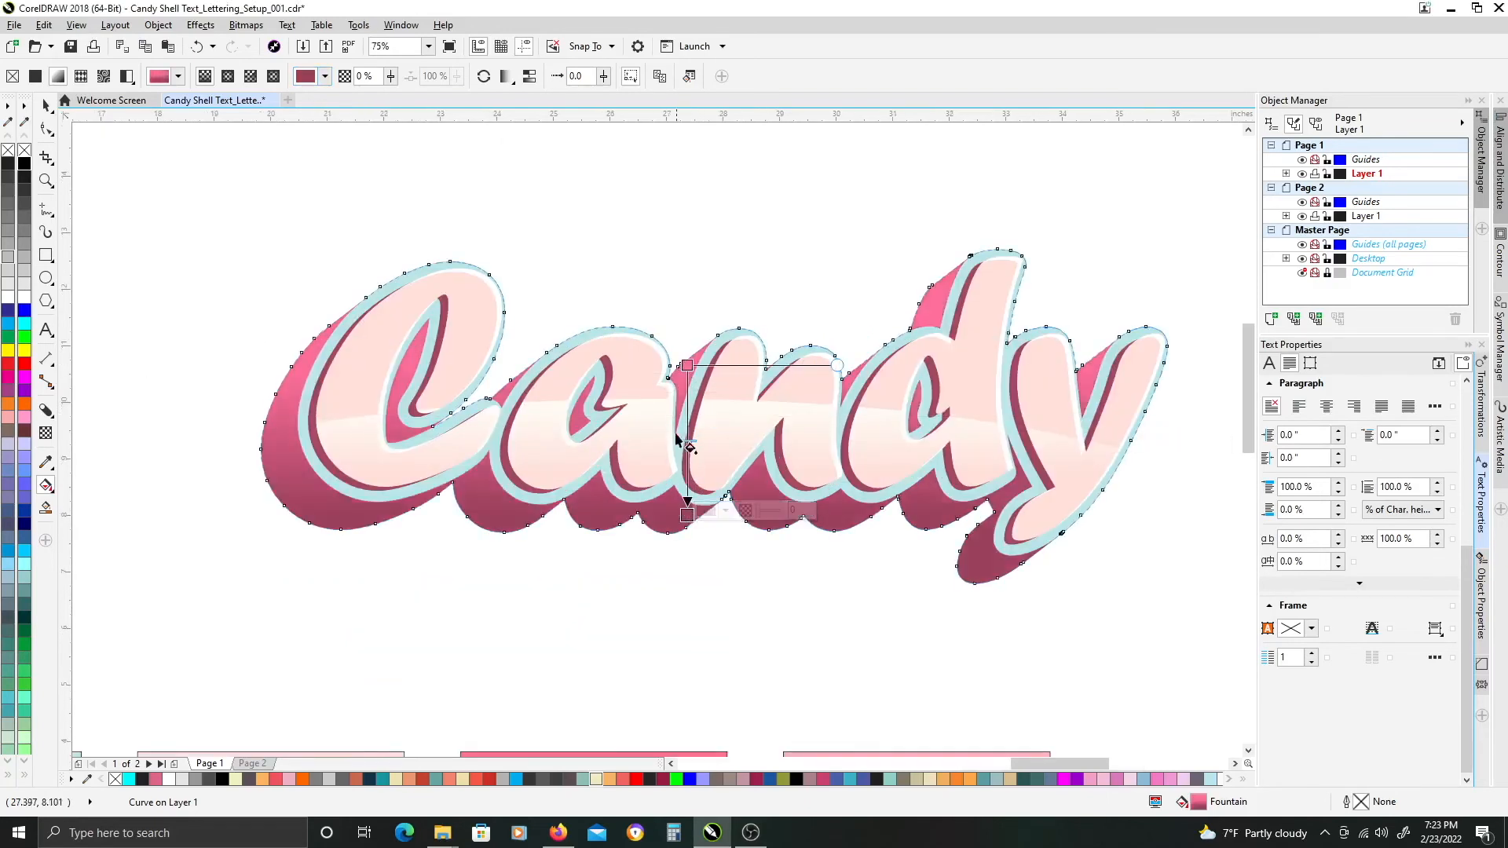
pyautogui.moveTo(687, 365); pyautogui.dragTo(689, 454)
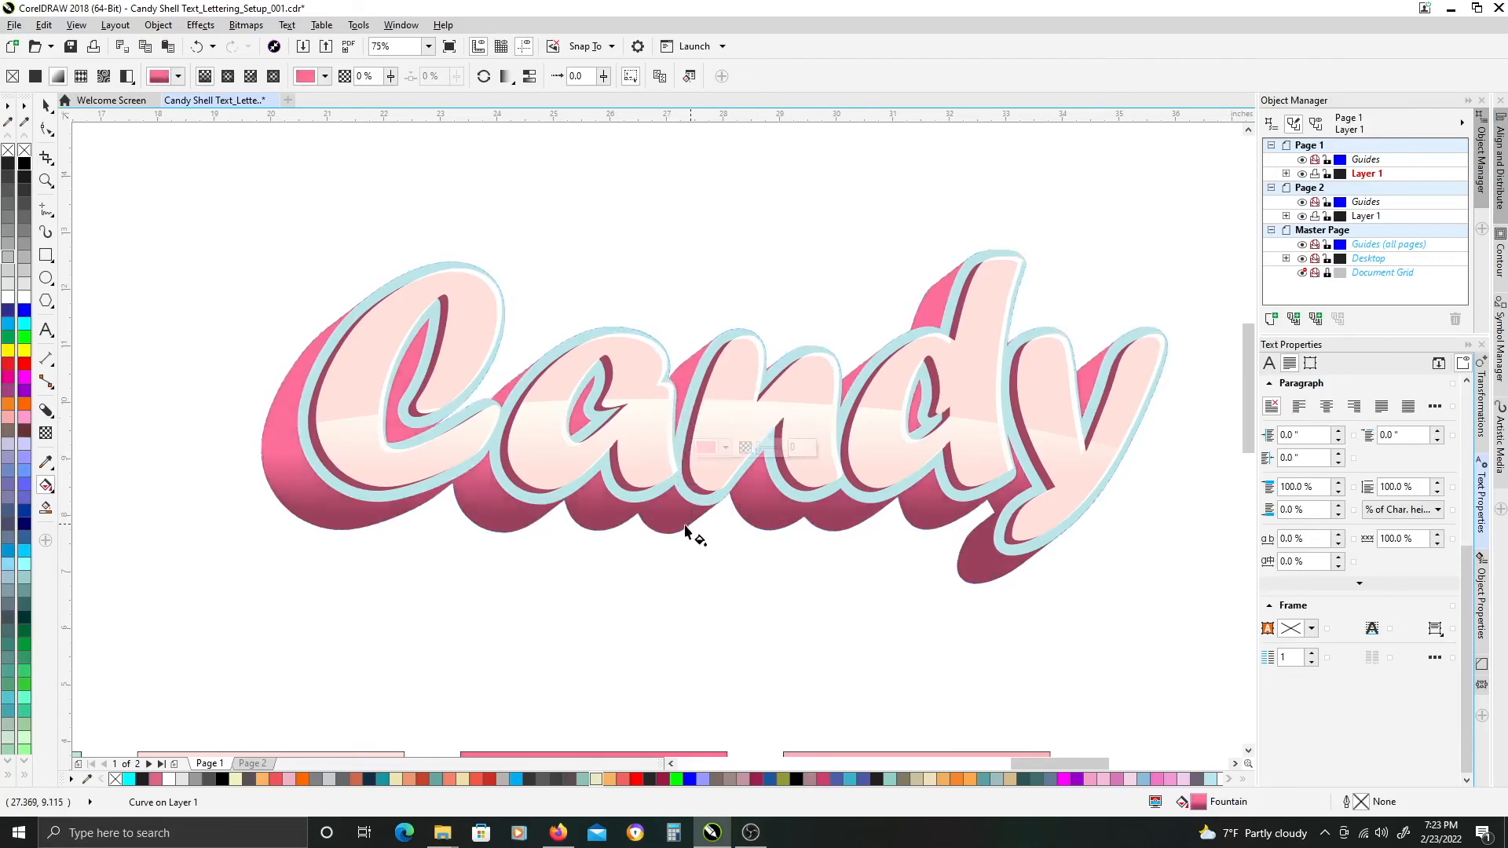
pyautogui.moveTo(689, 518); pyautogui.dragTo(687, 546)
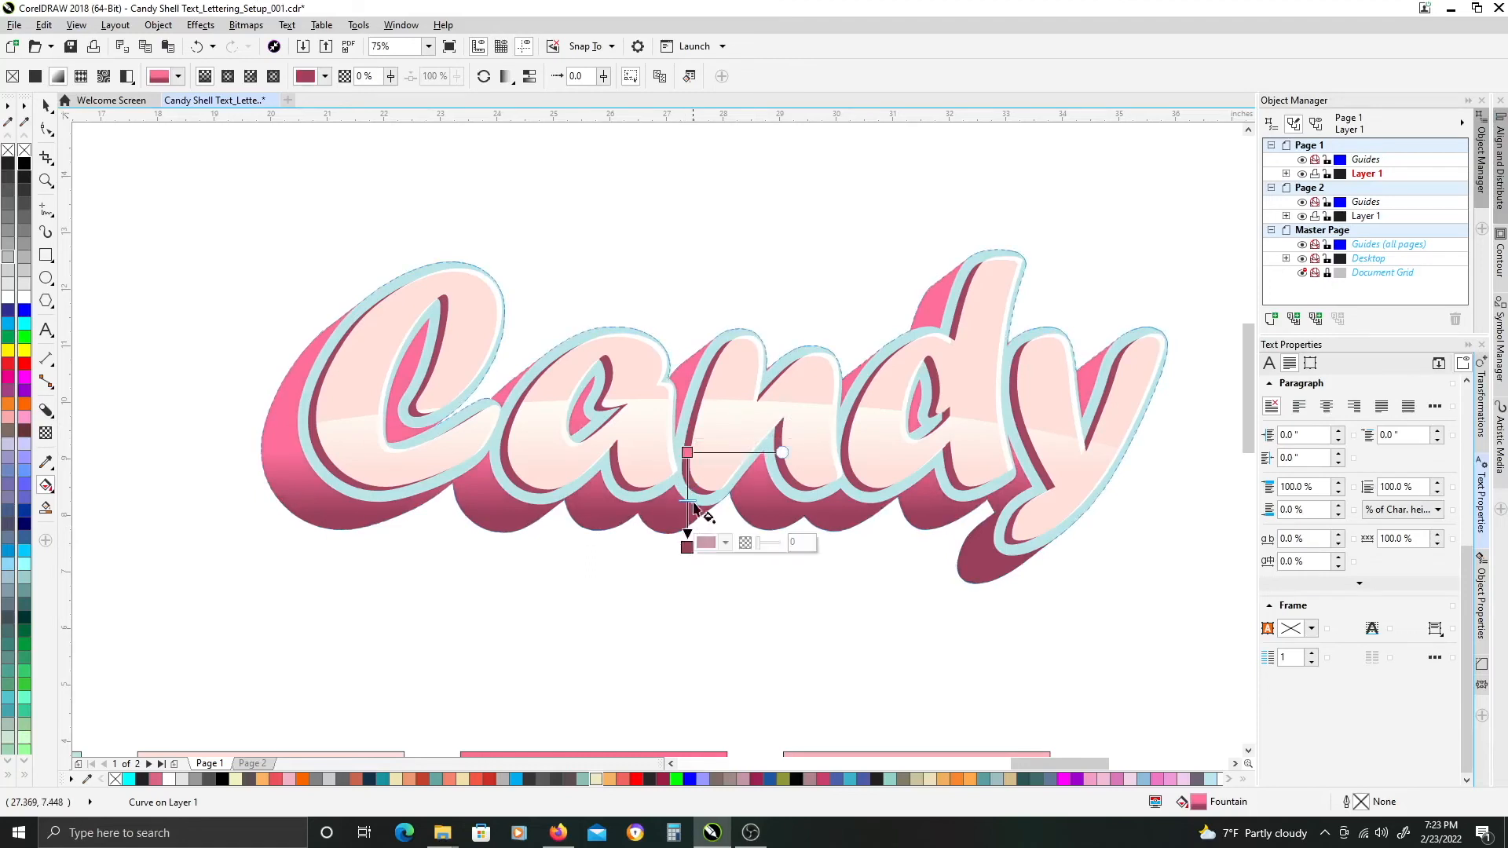
pyautogui.click(687, 454)
pyautogui.scroll(-2, 691, 495)
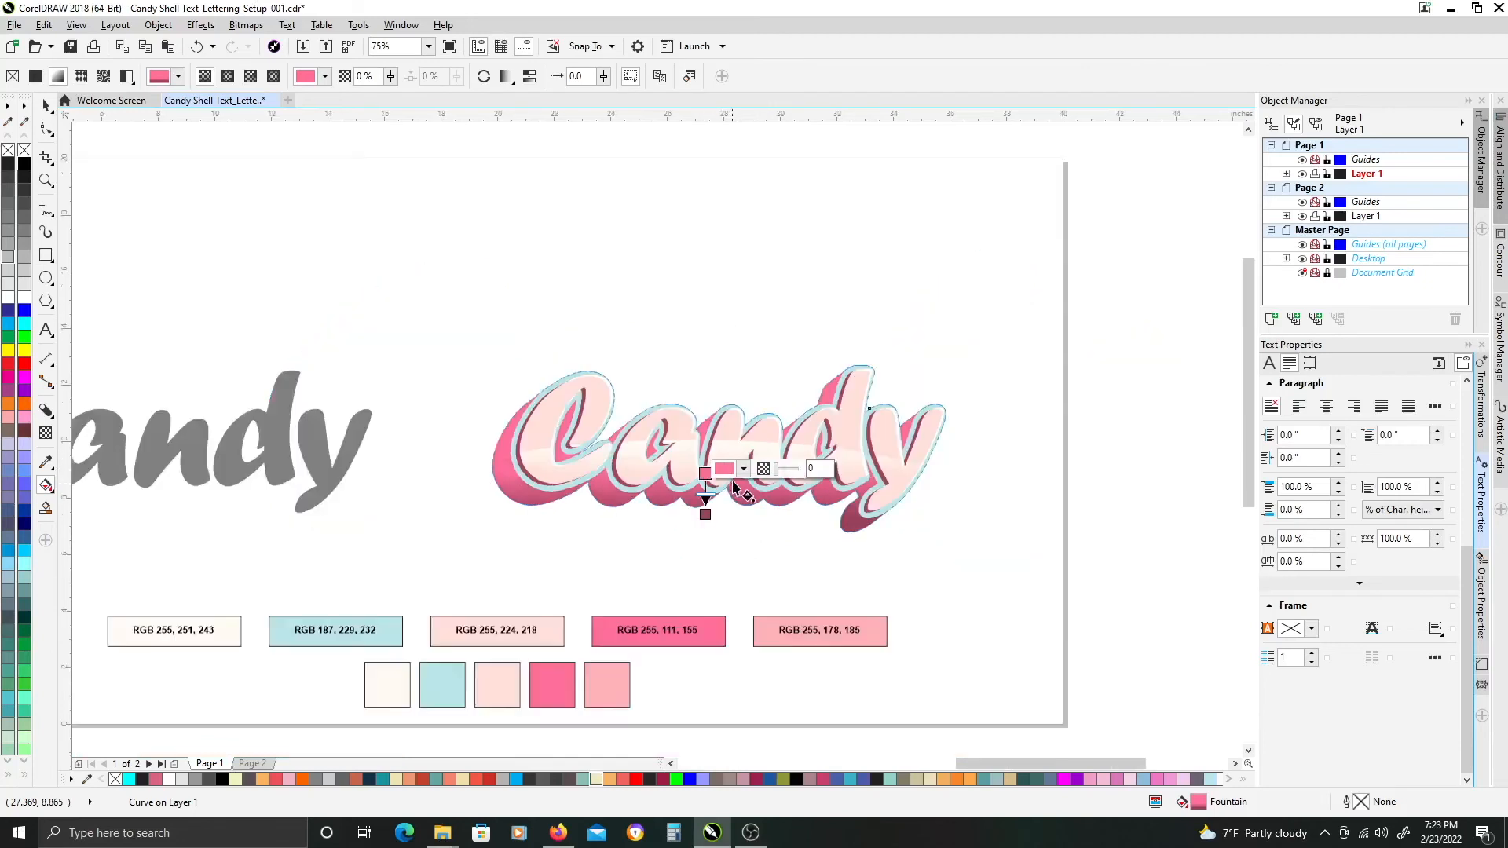
pyautogui.click(46, 105)
pyautogui.click(576, 304)
pyautogui.press('space')
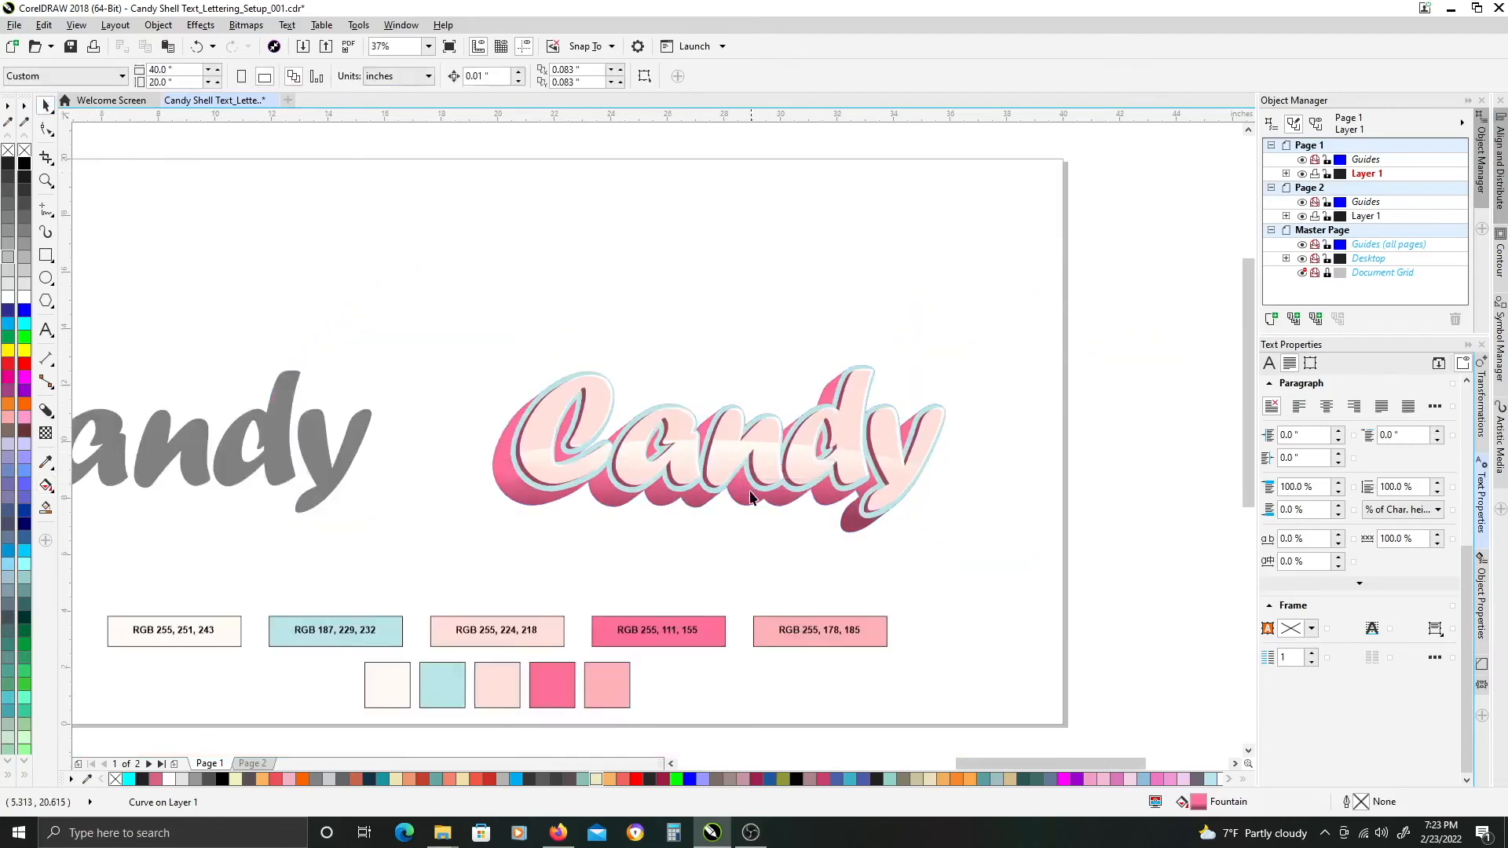
pyautogui.click(695, 505)
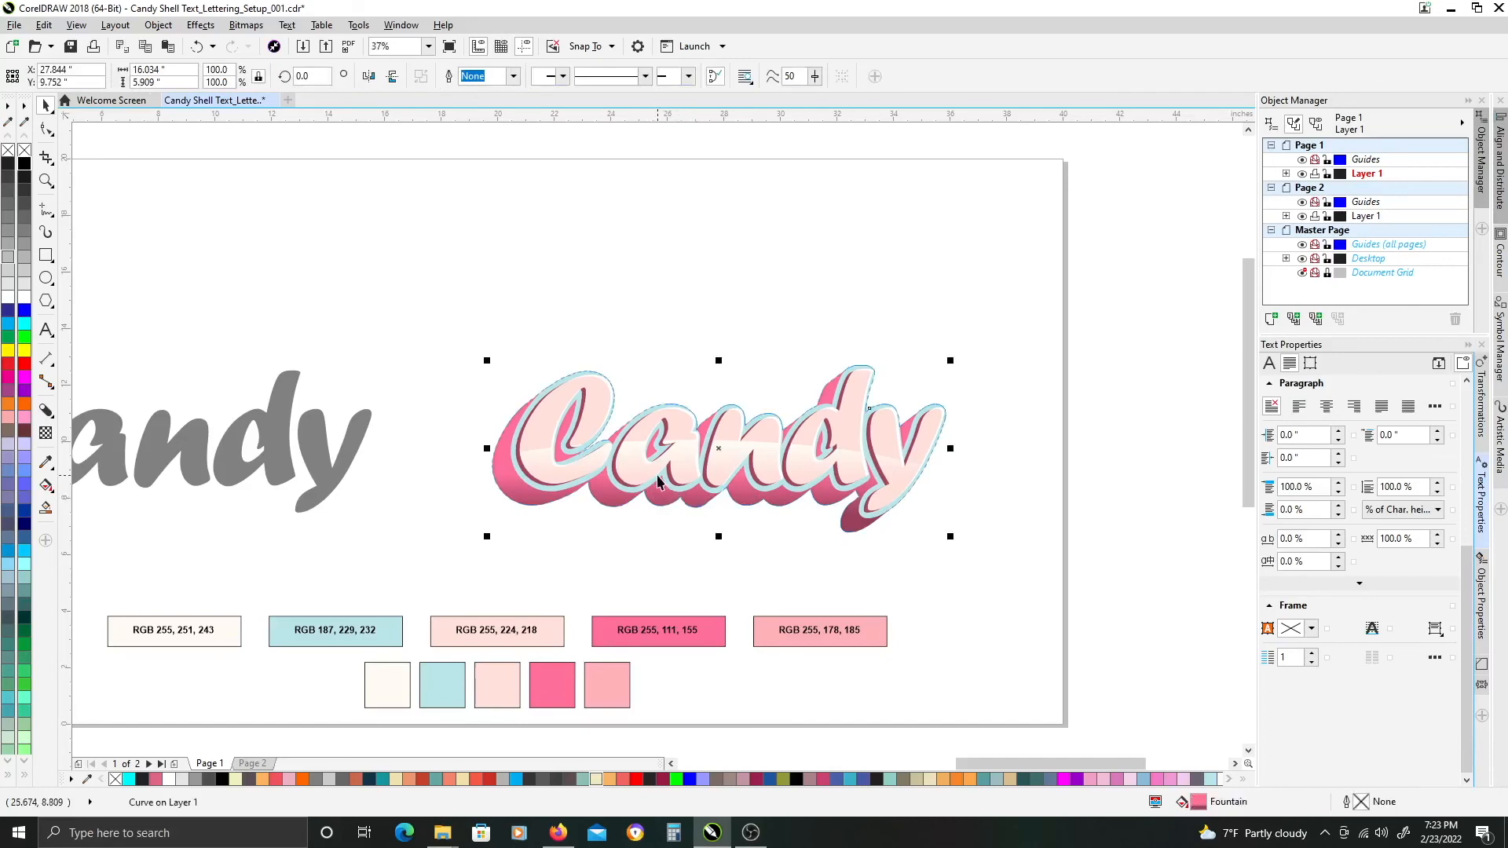
pyautogui.click(668, 325)
pyautogui.moveTo(682, 368); pyautogui.dragTo(758, 328)
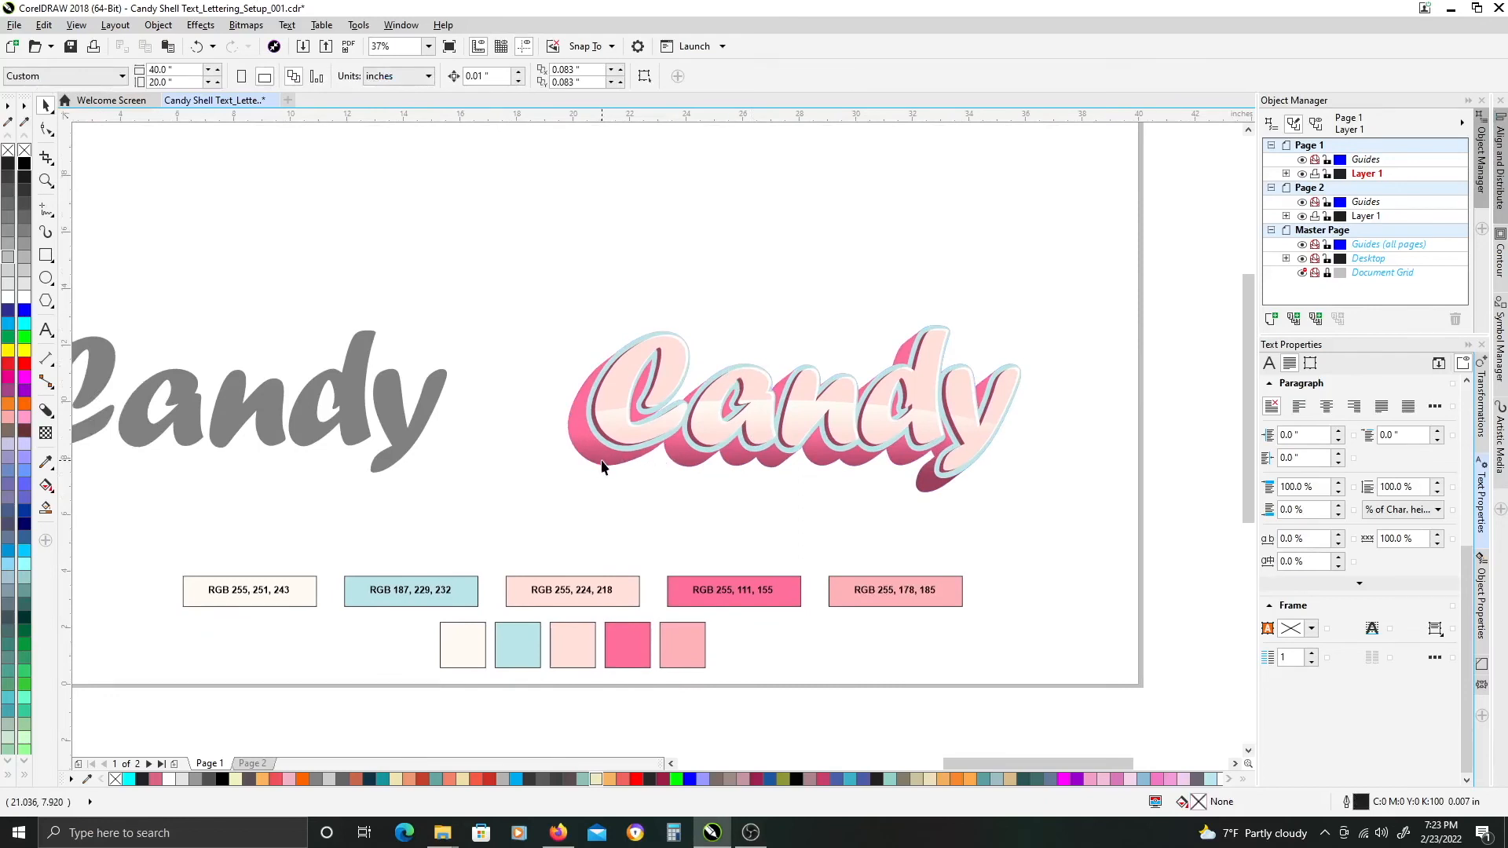
pyautogui.moveTo(510, 213); pyautogui.dragTo(692, 375)
pyautogui.moveTo(1088, 513); pyautogui.dragTo(1087, 531)
pyautogui.click(825, 283)
# Copy the cream RGB 255, 251, 243 swatch and stretch it into a rectangle about 19.3 by 8.3 in covering the finished lettering.
pyautogui.moveTo(465, 644); pyautogui.dragTo(935, 480)
pyautogui.moveTo(775, 414); pyautogui.dragTo(1065, 409)
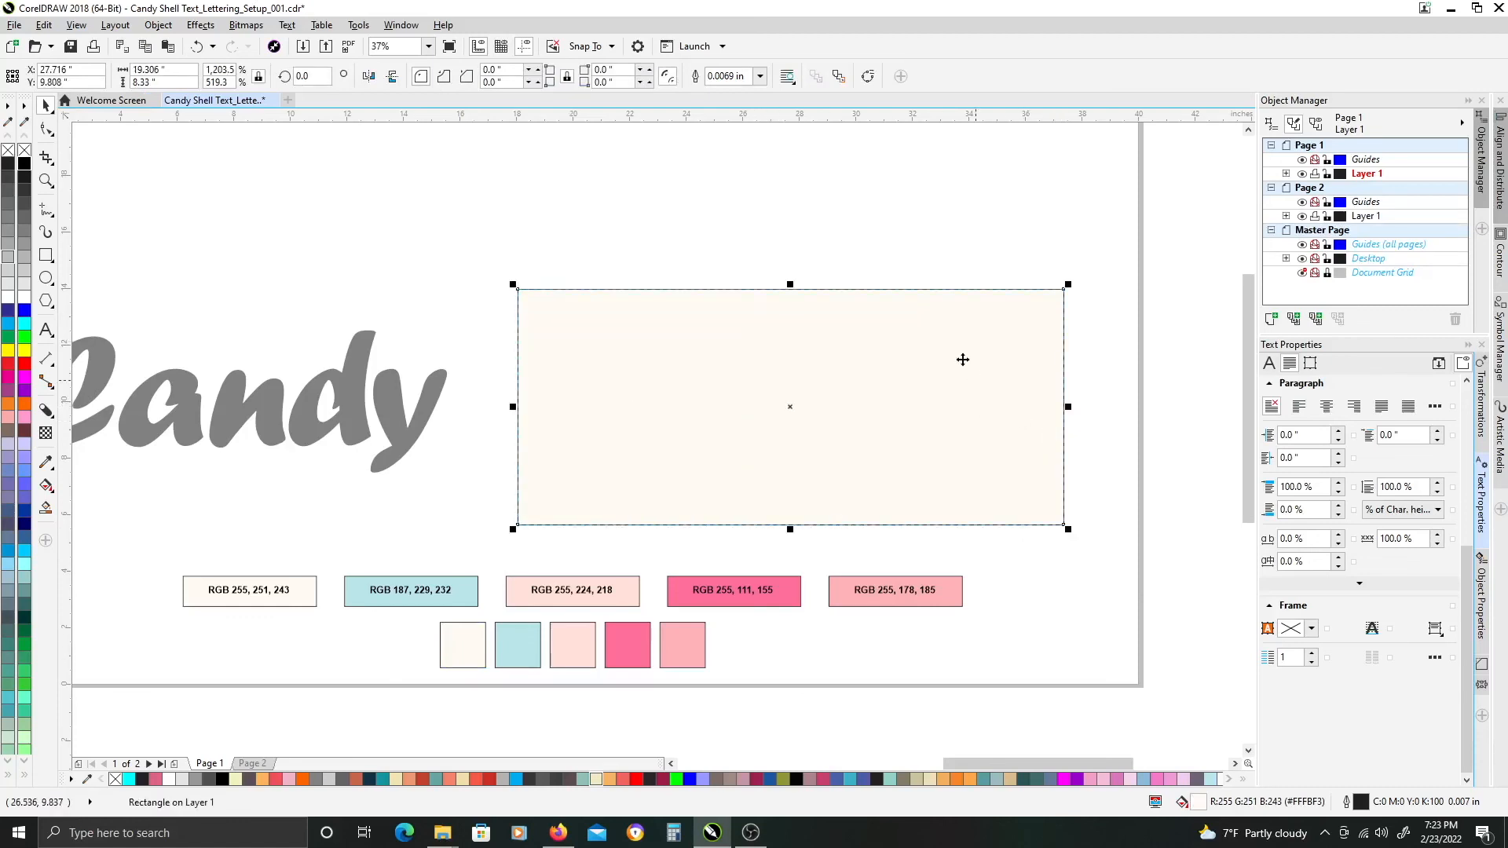
# Send the large cream rectangle to the back behind the Candy lettering, remove its outline, and deselect.
pyautogui.click(929, 331)
pyautogui.hotkey('shift', 'pagedown')
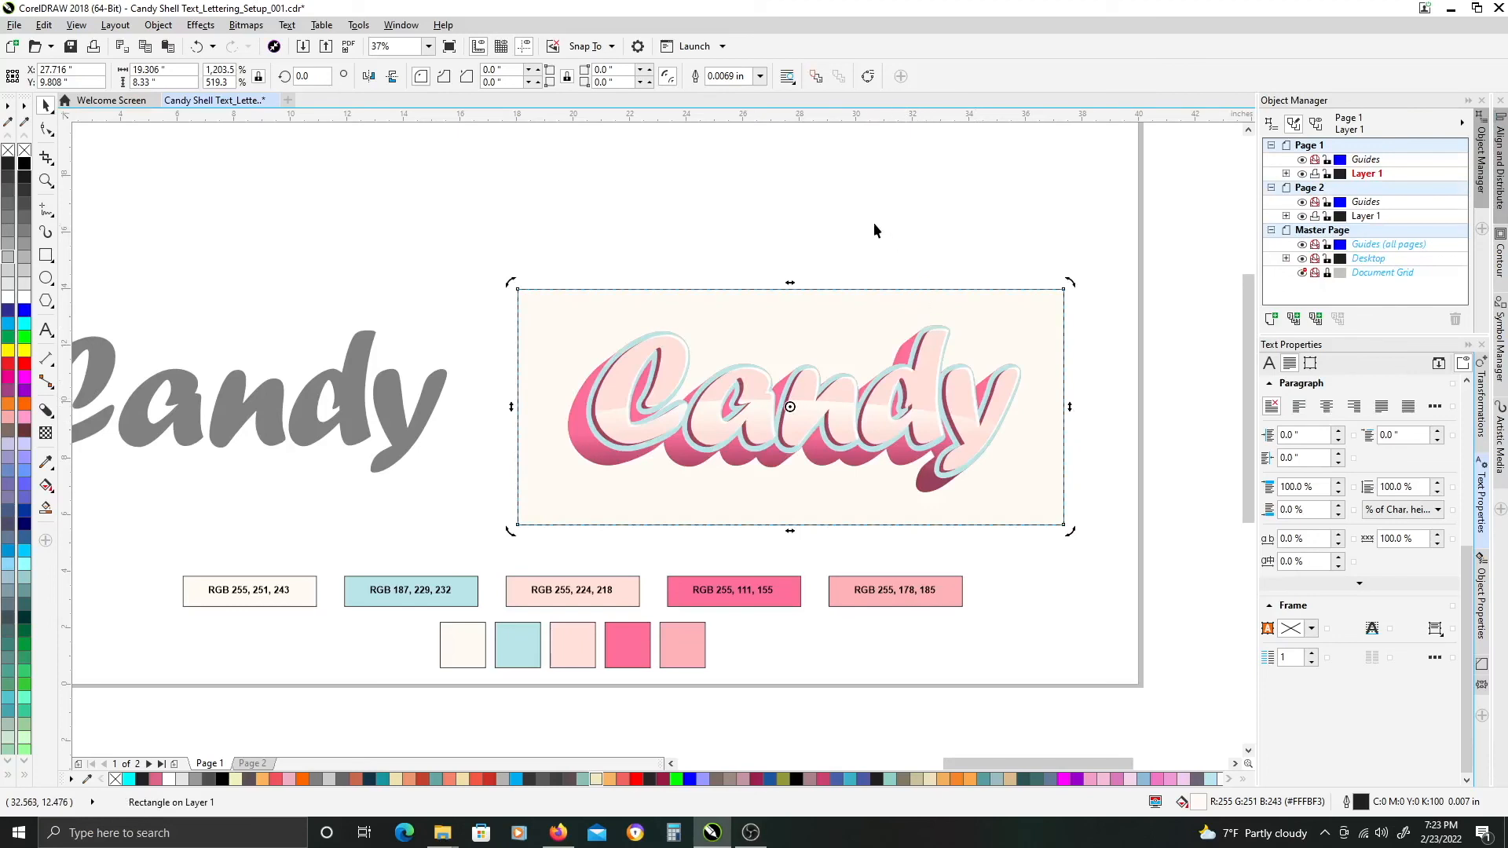
pyautogui.rightClick(24, 150)
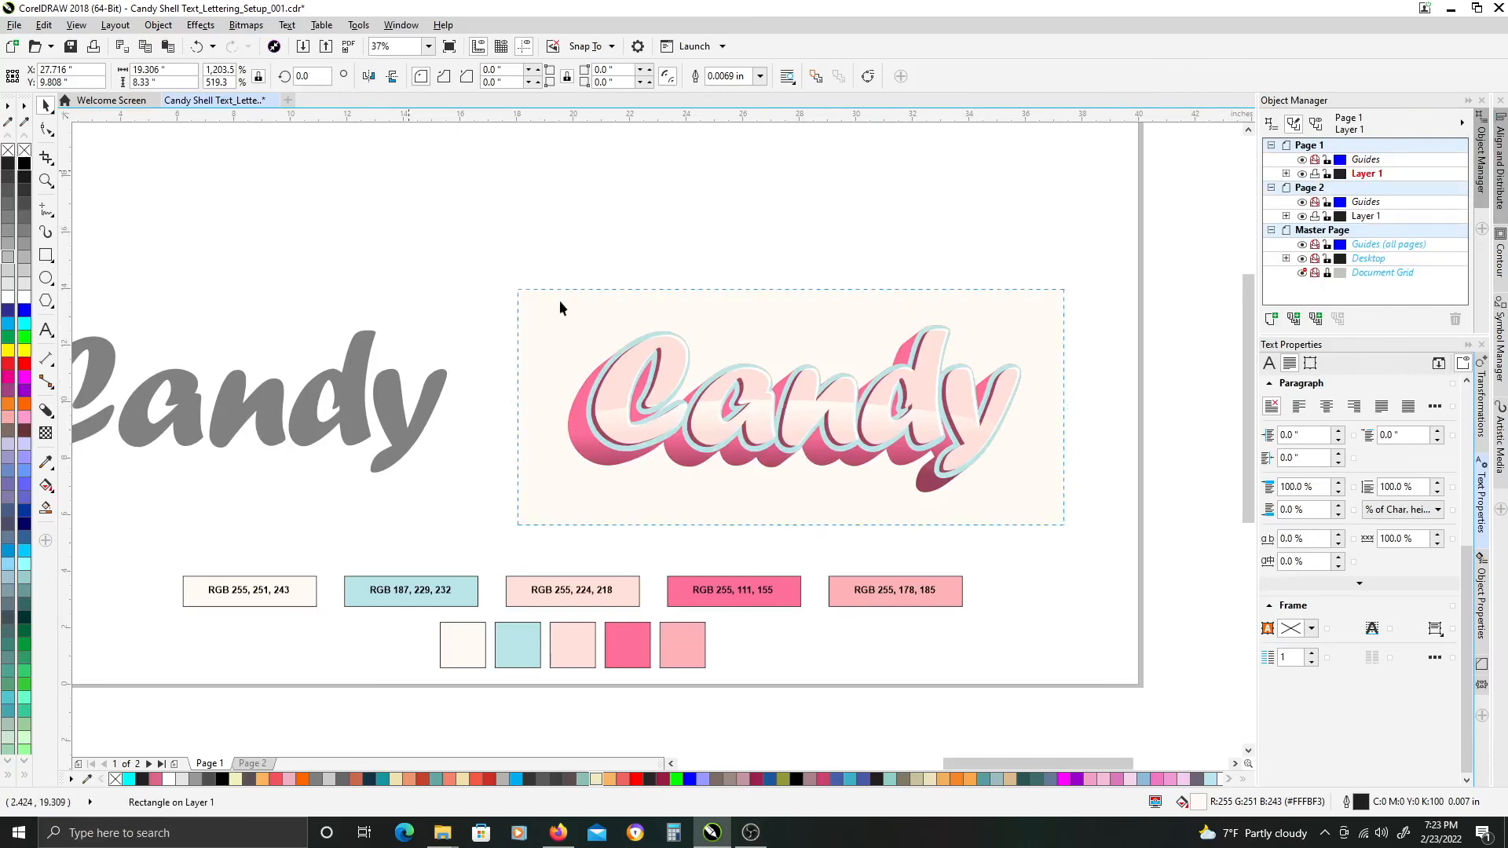
pyautogui.press('Escape')
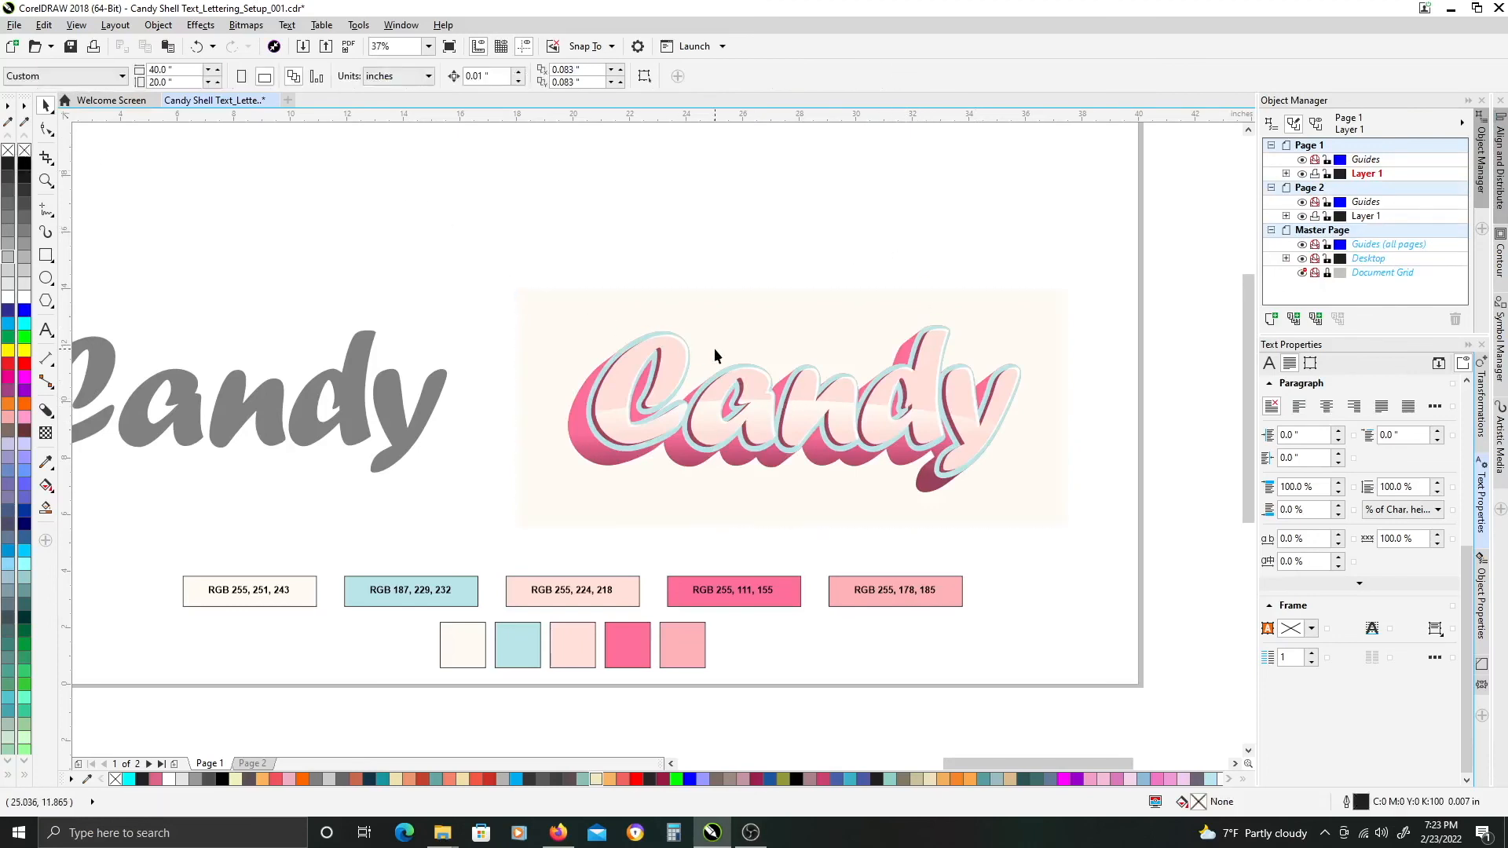